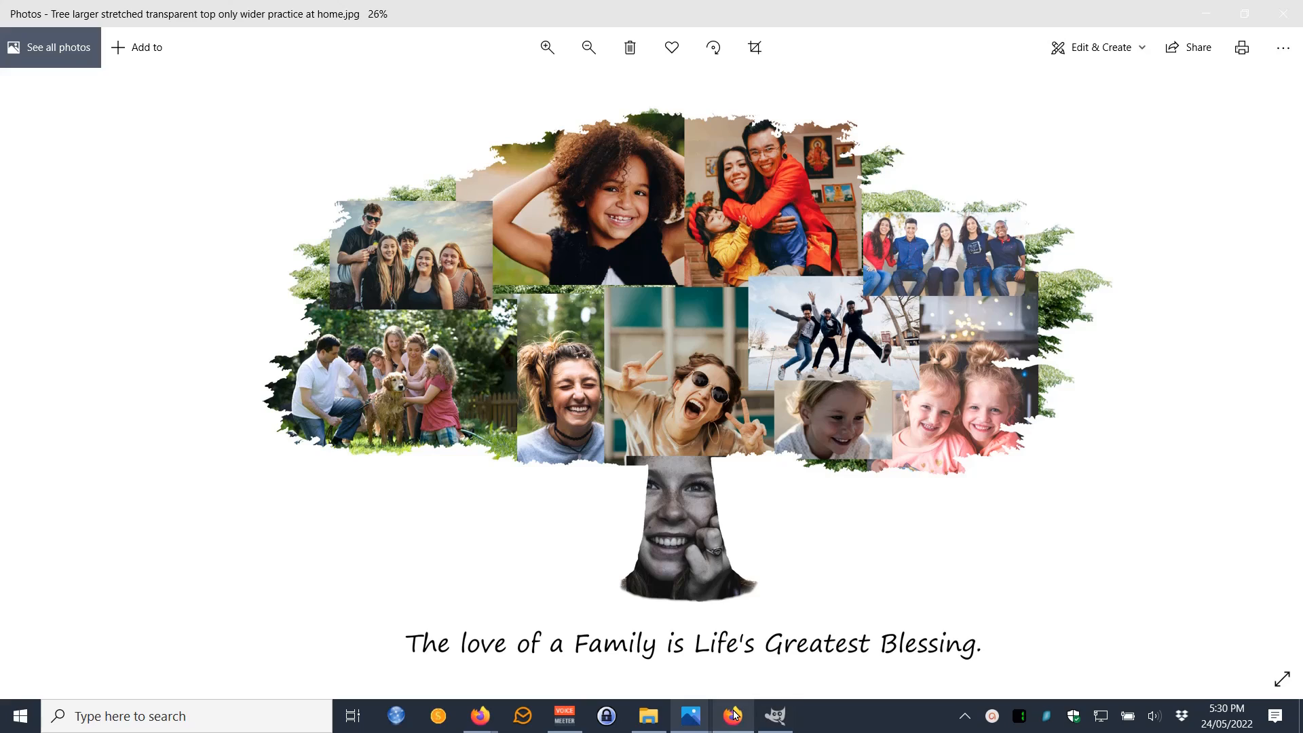
- Switch to Firefox and open GIMP's Downloads page from the DuckDuckGo results to examine the Windows download options
mouse_move(733, 715)
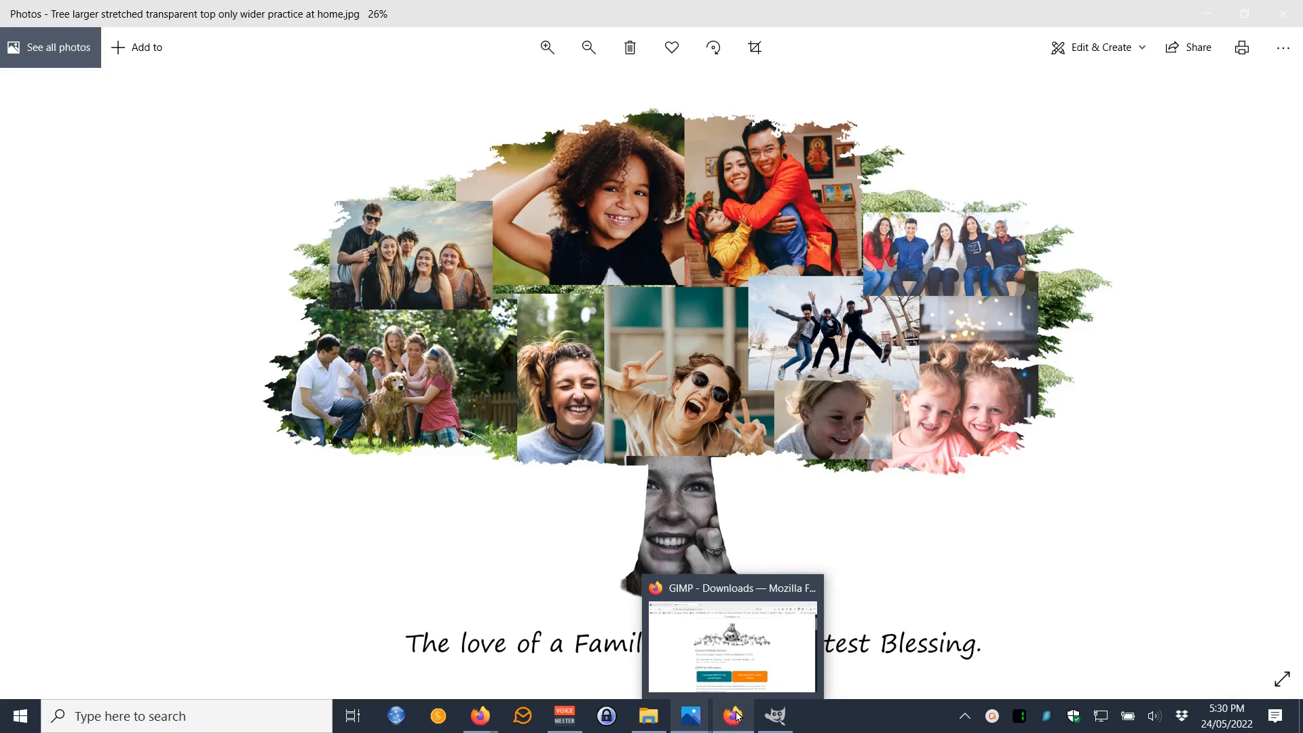
click(738, 715)
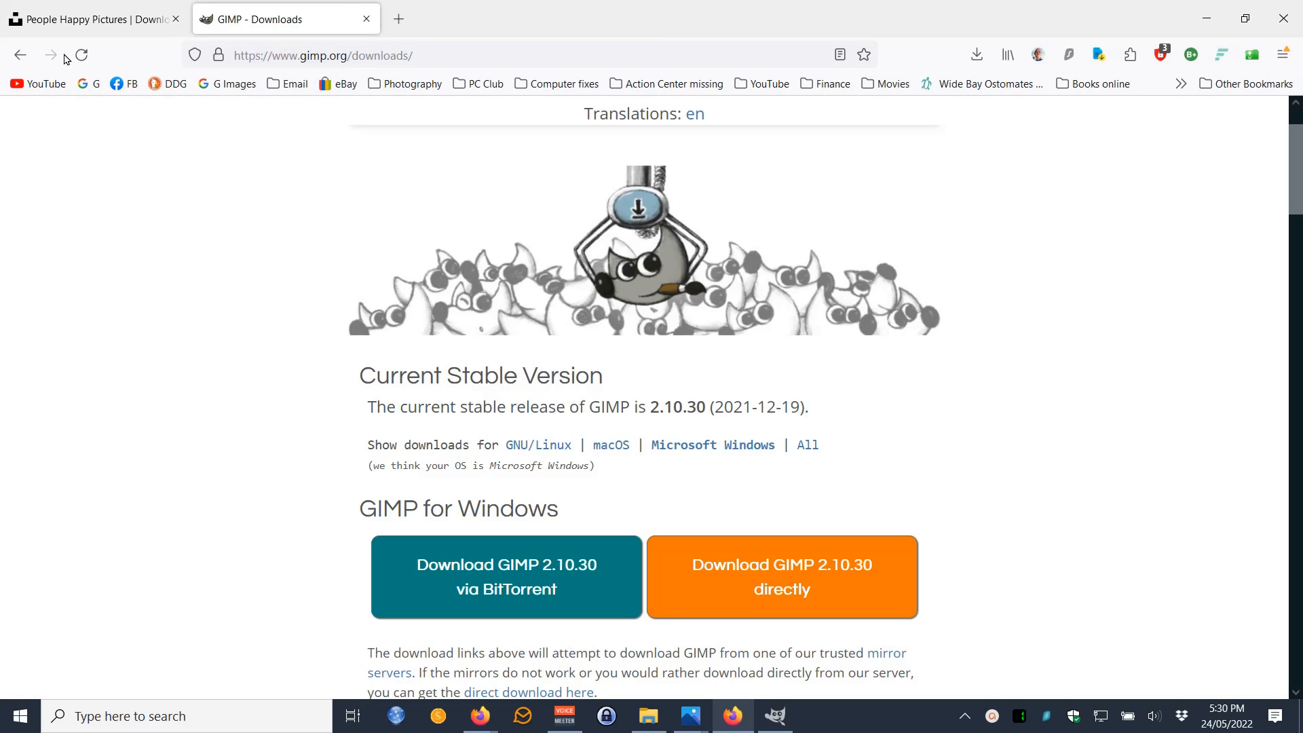
click(18, 61)
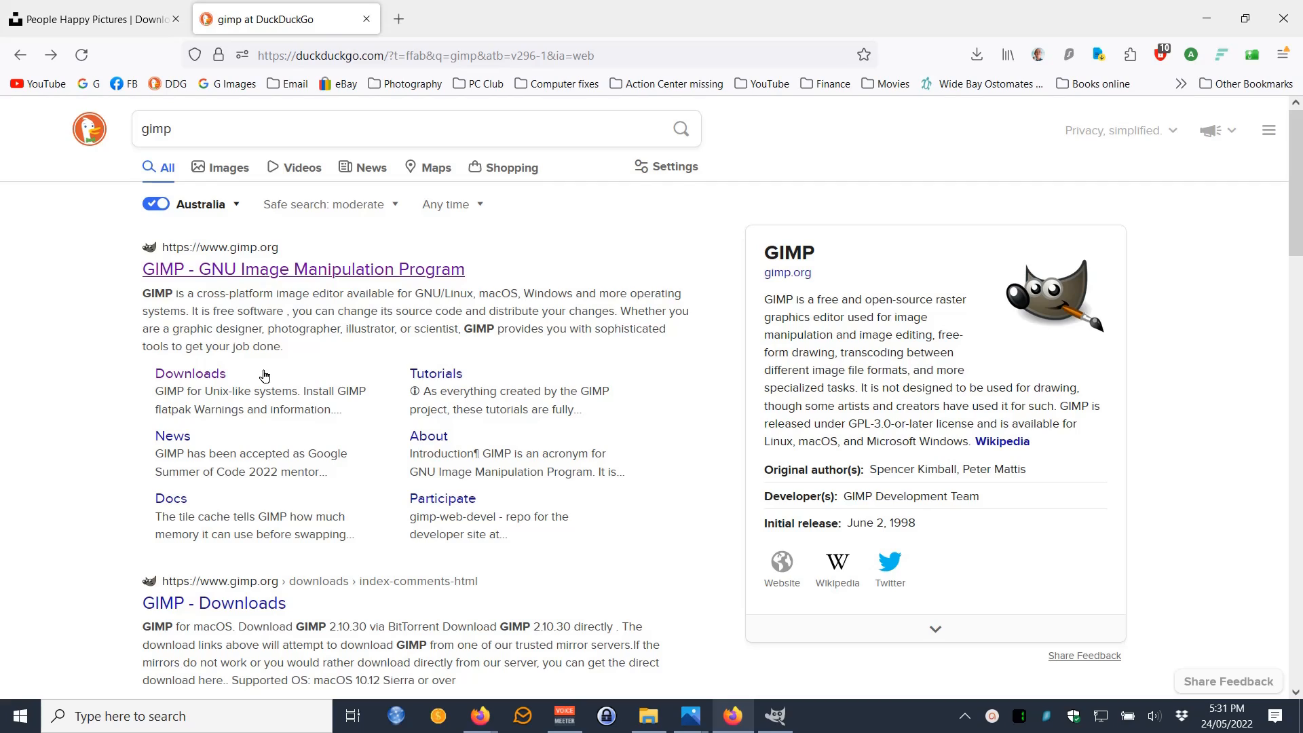
click(194, 380)
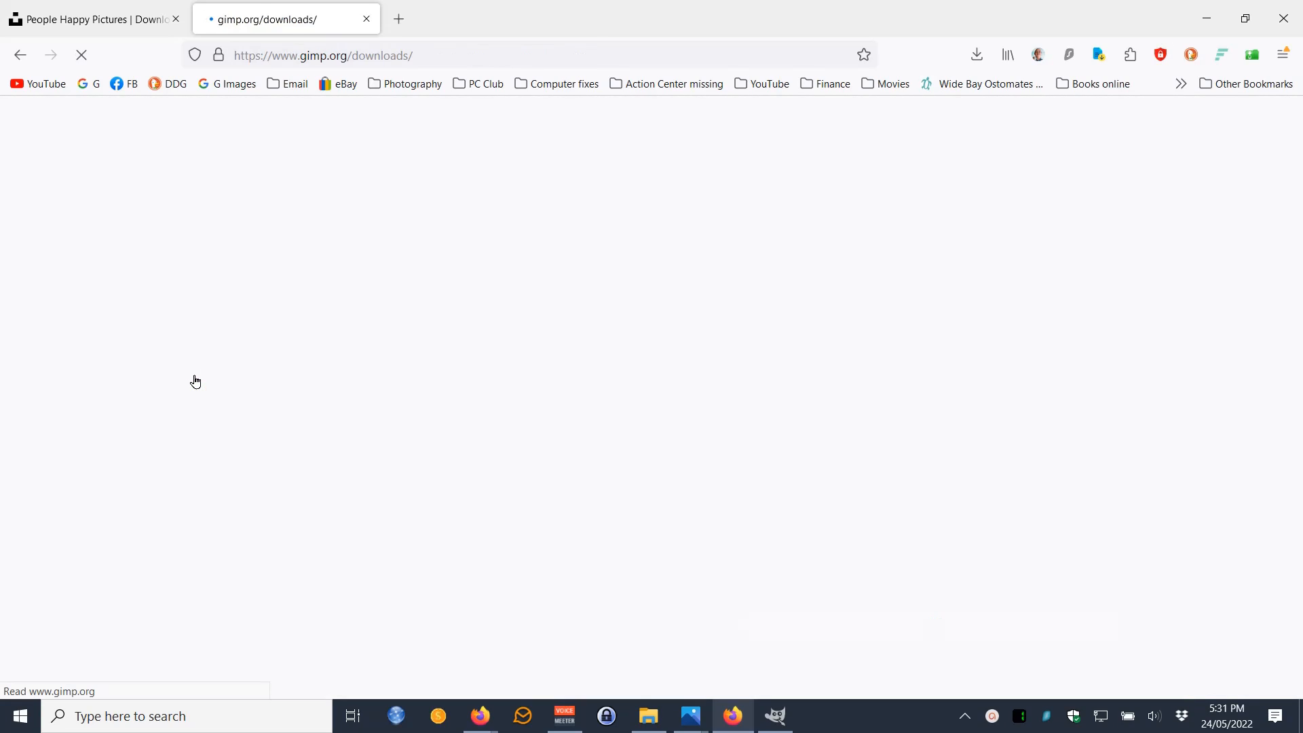
scroll(867, 418, down, 2)
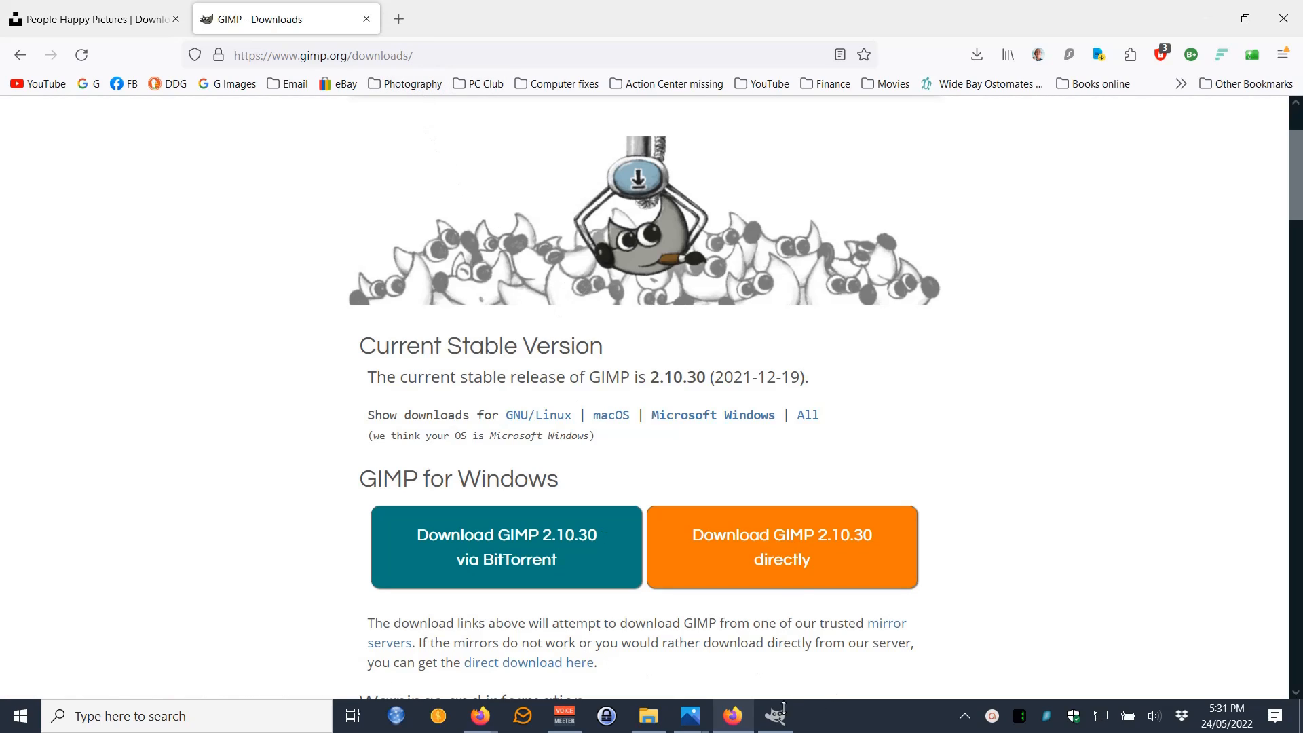
- Browse the Unsplash search results for "people happy" for free photos to use in the tree
click(131, 26)
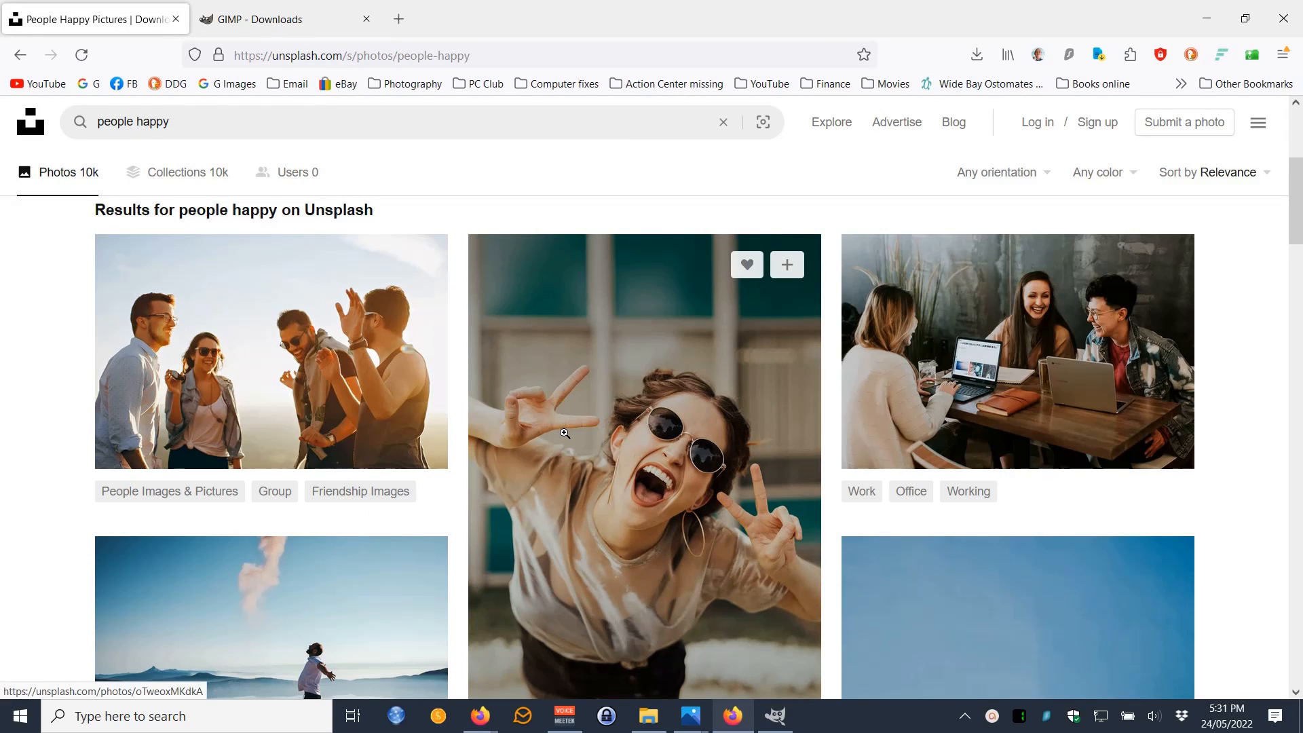
scroll(562, 436, down, 2)
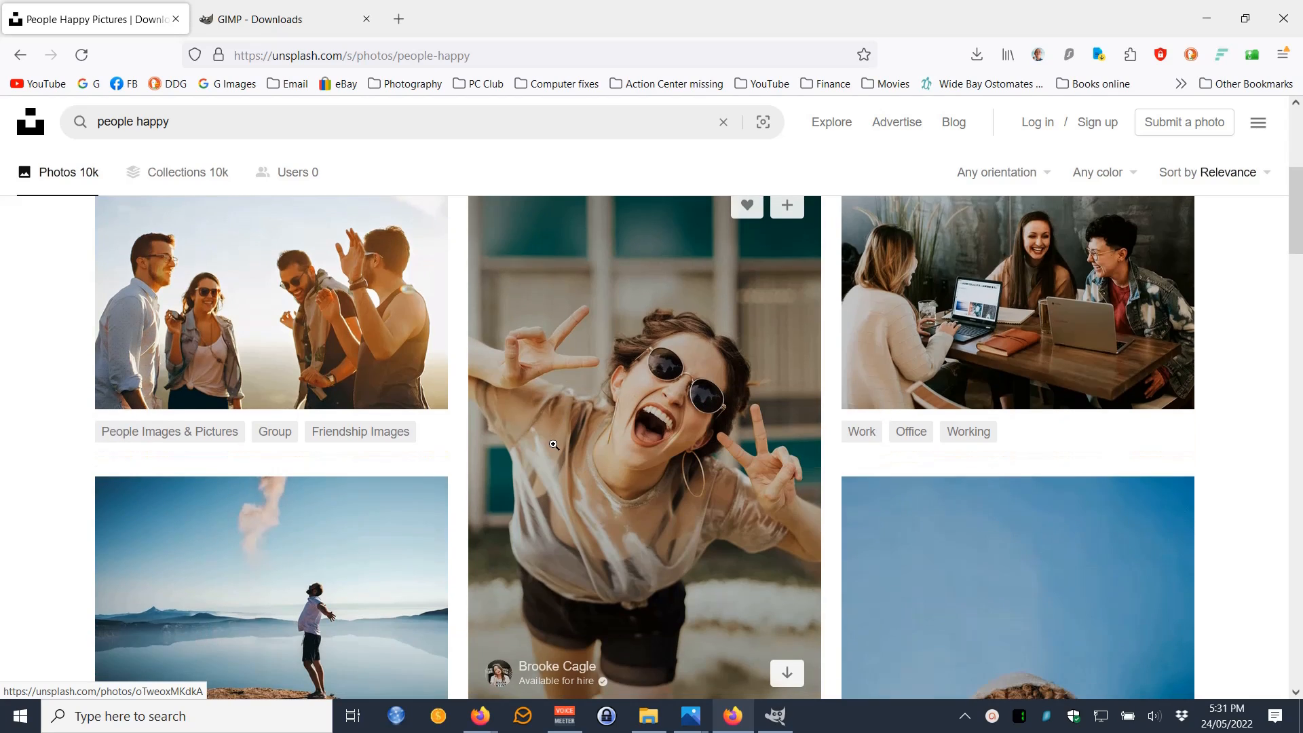
scroll(604, 448, down, 2)
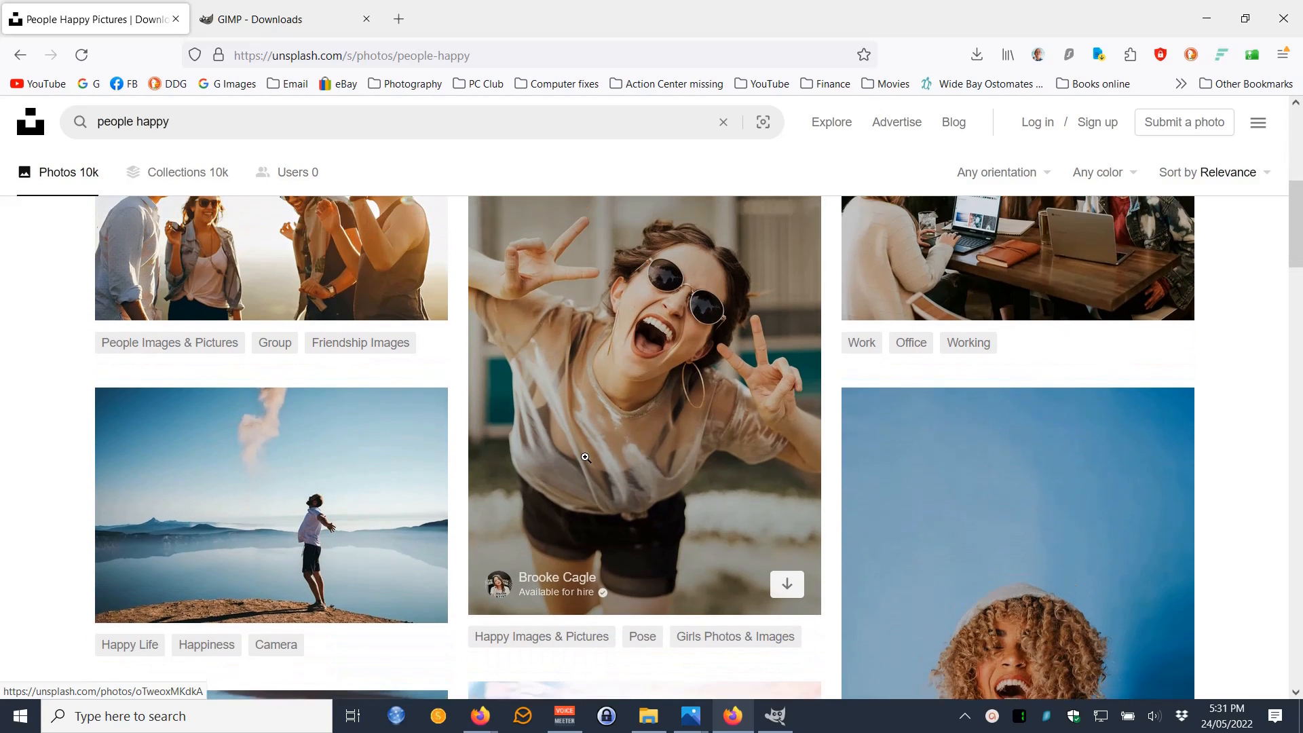
scroll(599, 460, up, 3)
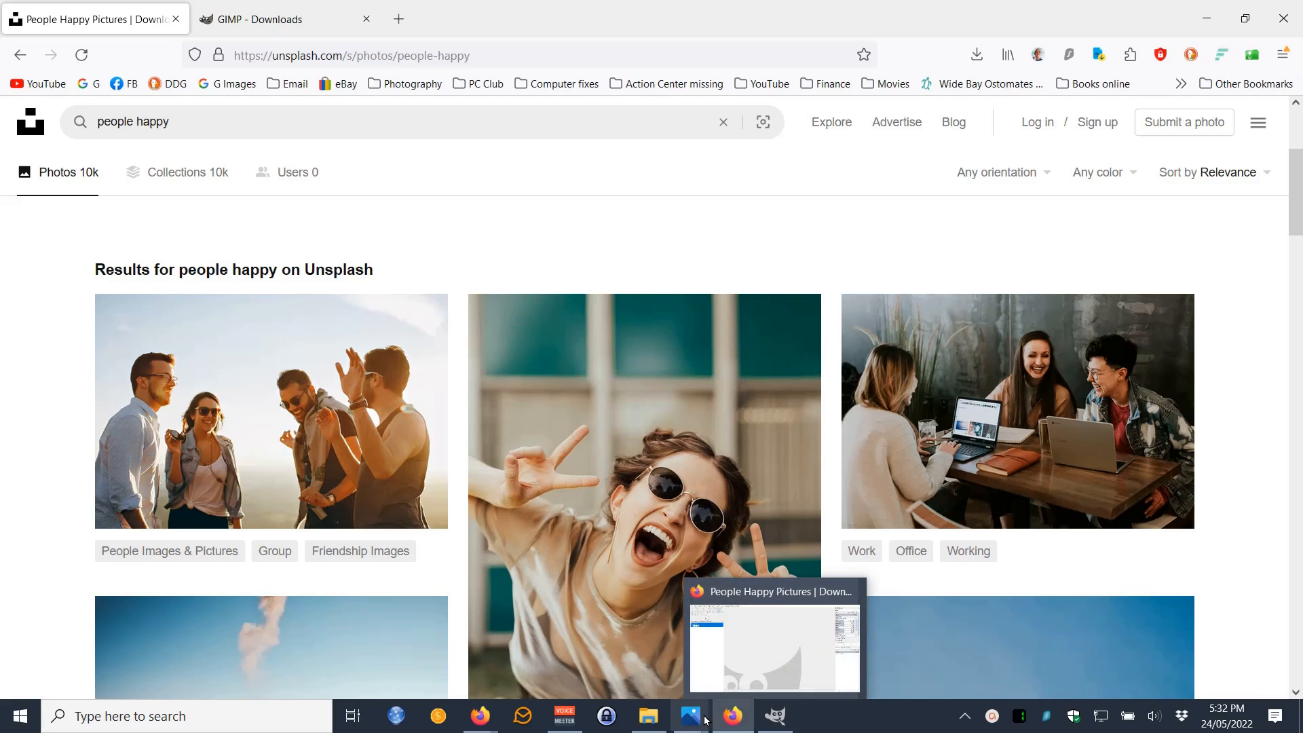
- Switch to File Explorer and look over the photos and tree images in the PPPictures for Tree Project folder
click(649, 721)
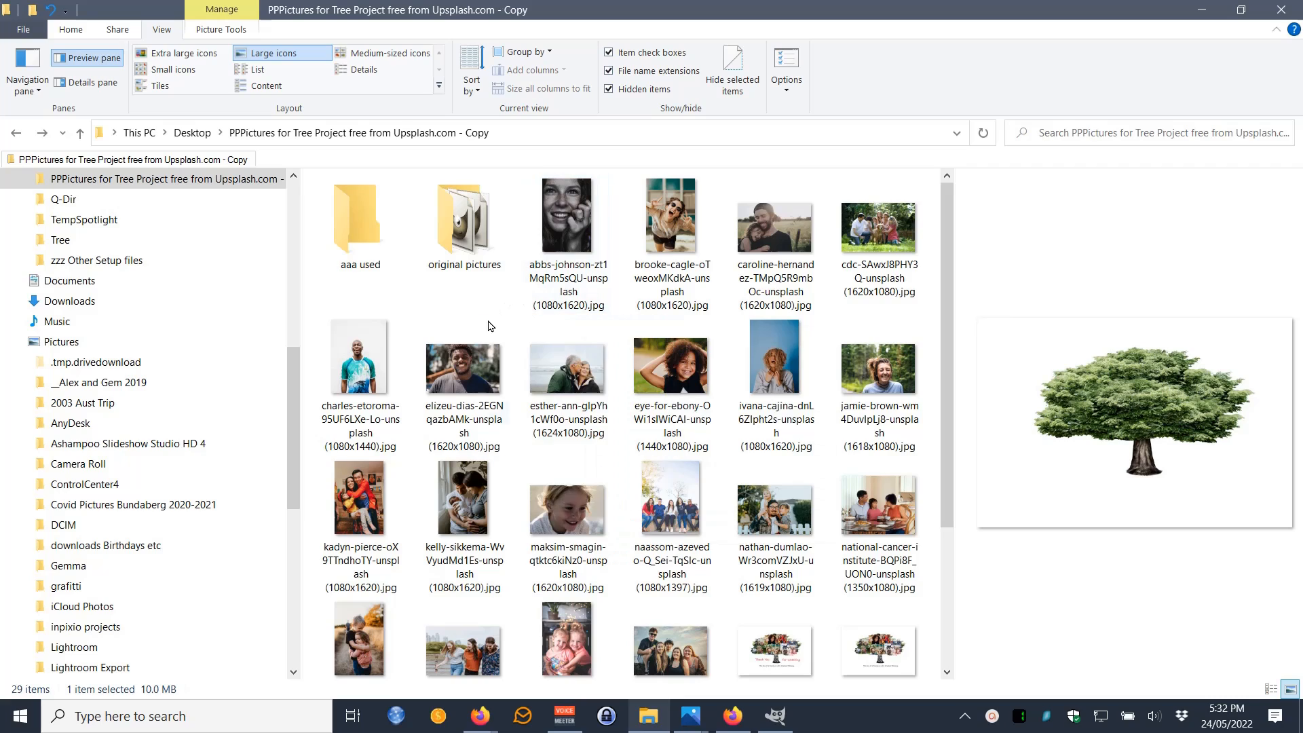
mouse_move(483, 365)
scroll(504, 405, down, 3)
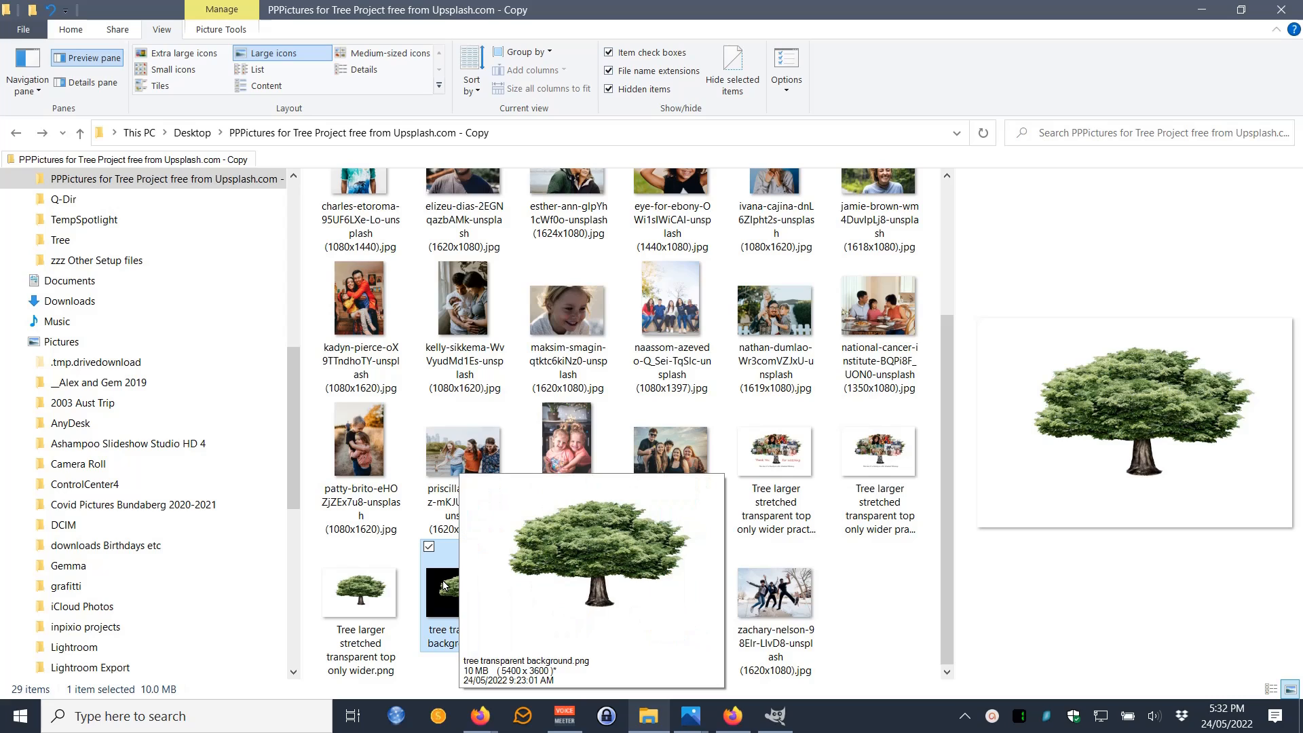
mouse_move(461, 599)
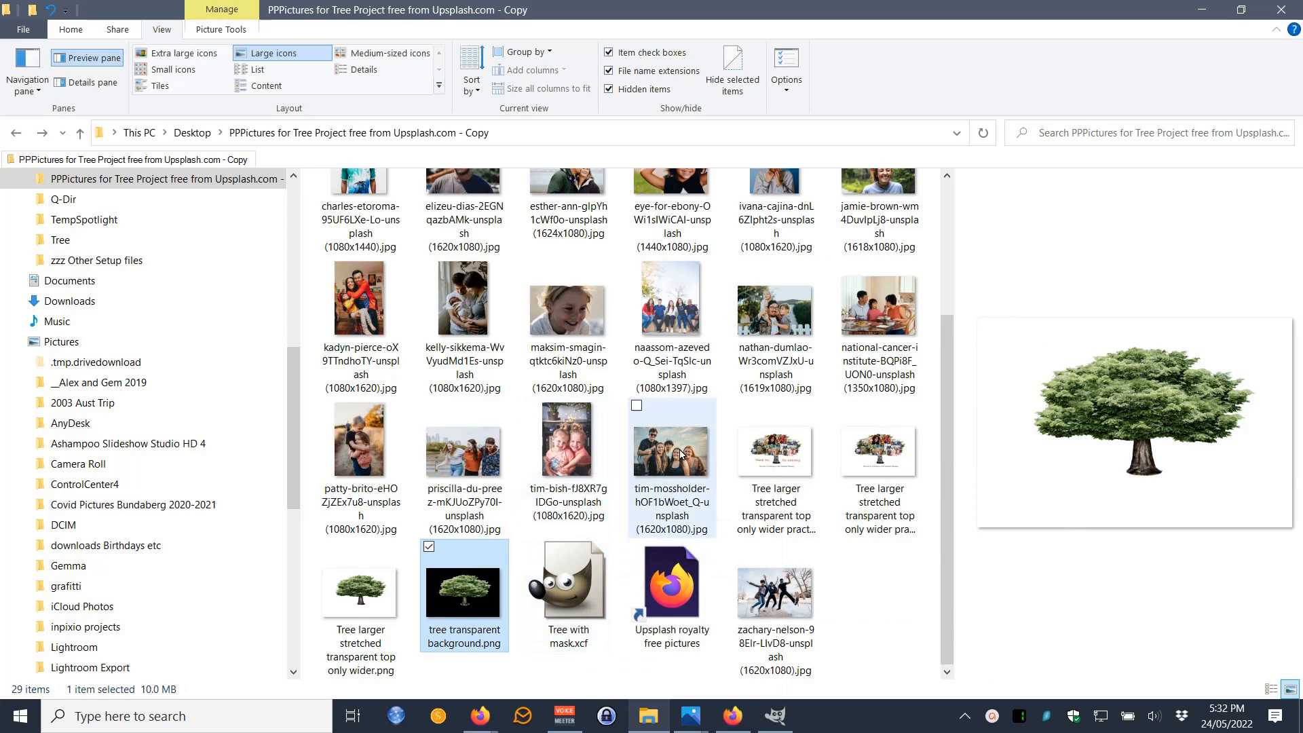
scroll(670, 380, up, 3)
mouse_move(561, 246)
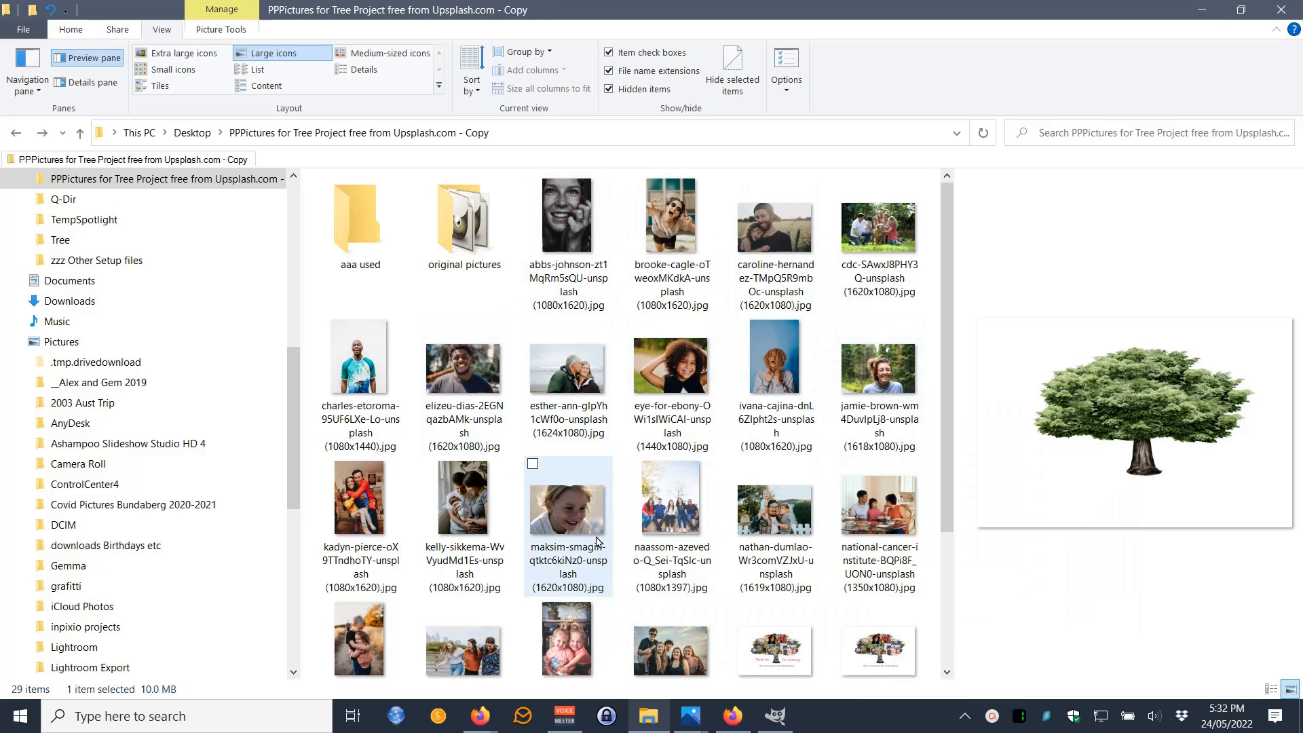
mouse_move(597, 540)
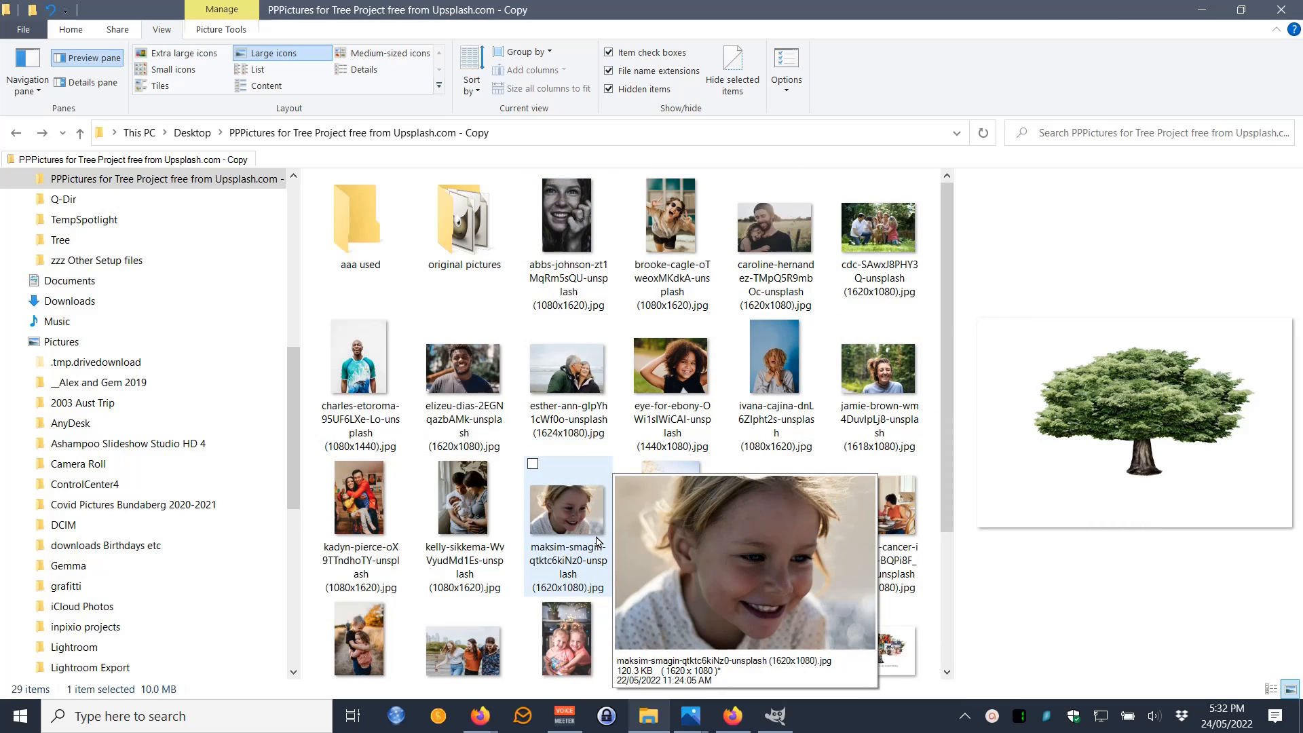
mouse_move(468, 445)
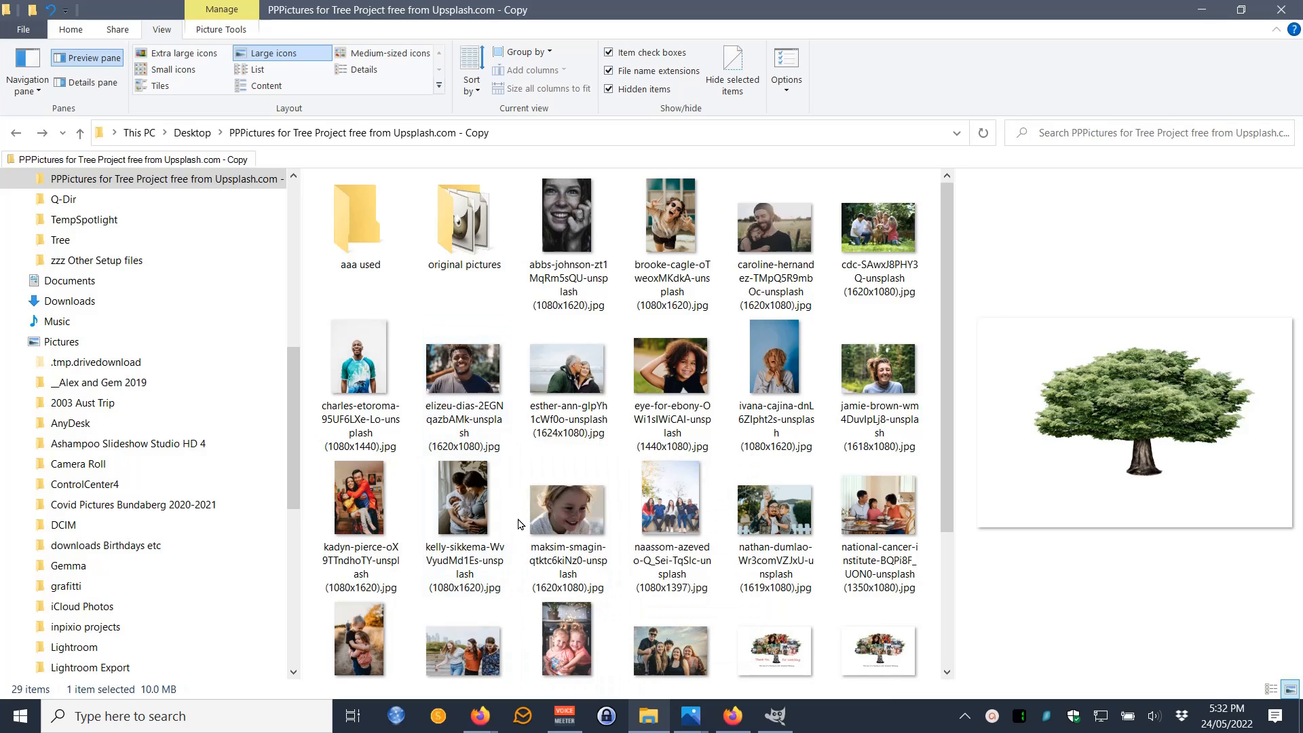
mouse_move(921, 587)
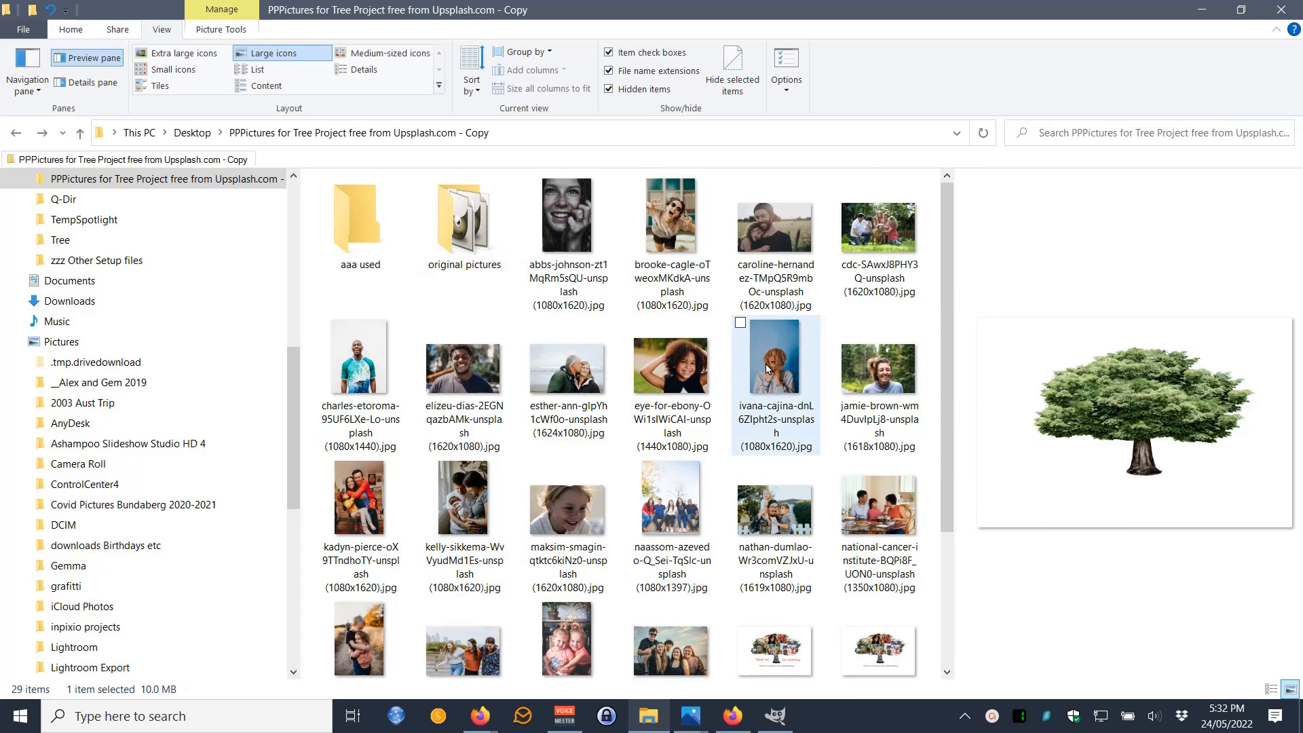
mouse_move(718, 521)
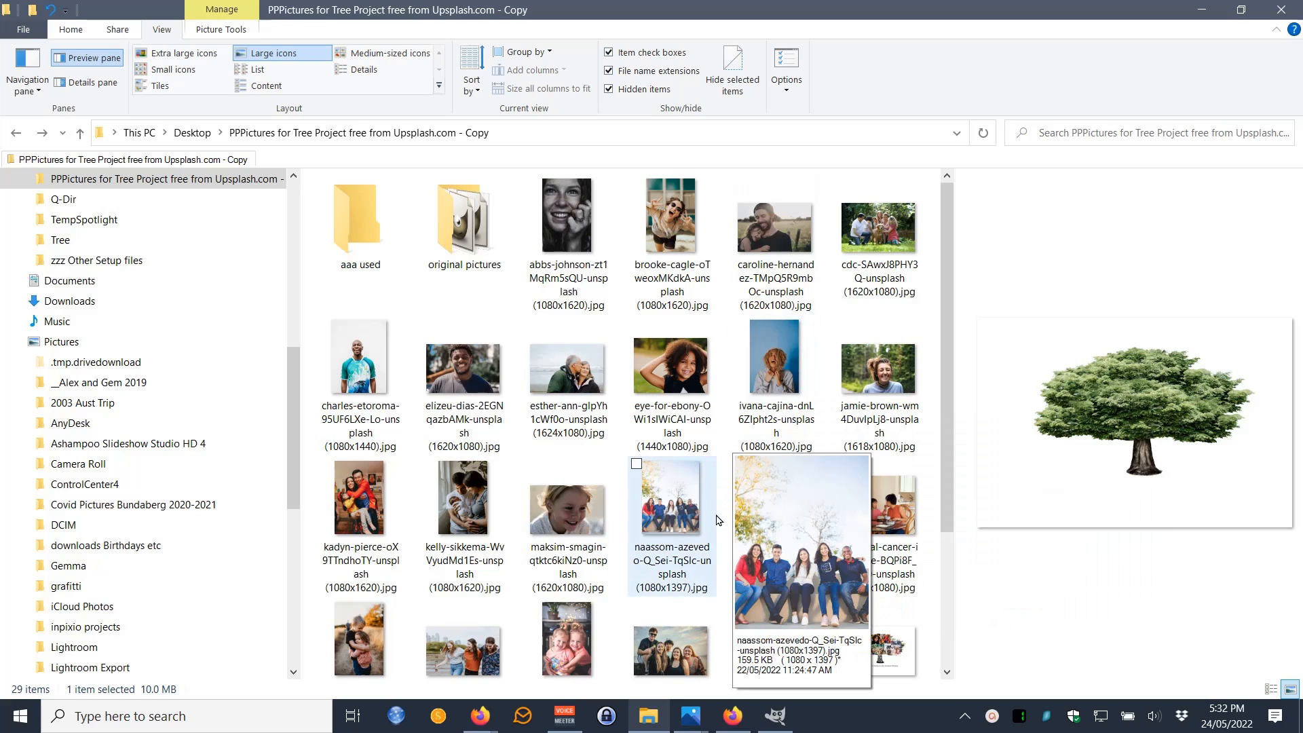
scroll(718, 520, down, 3)
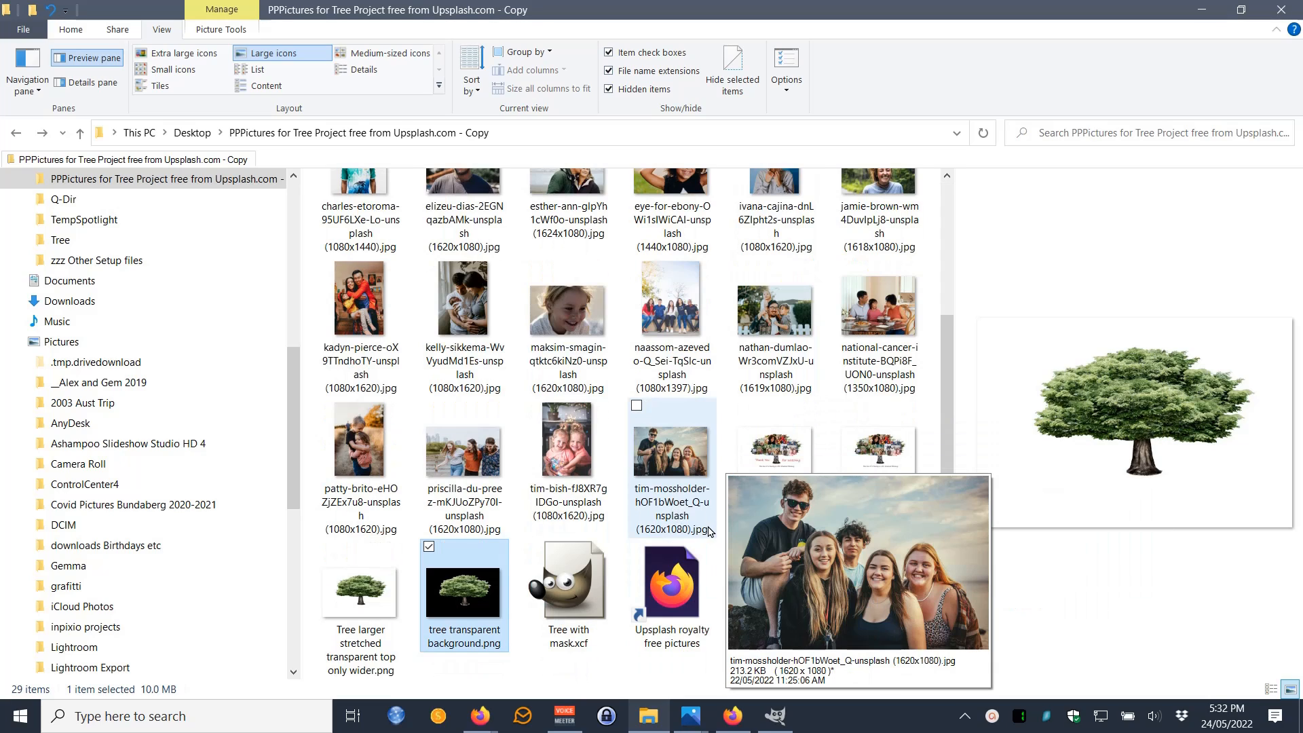
- Open tree transparent background.png in GIMP and fit the whole tree in view at 25% zoom
right_click(462, 588)
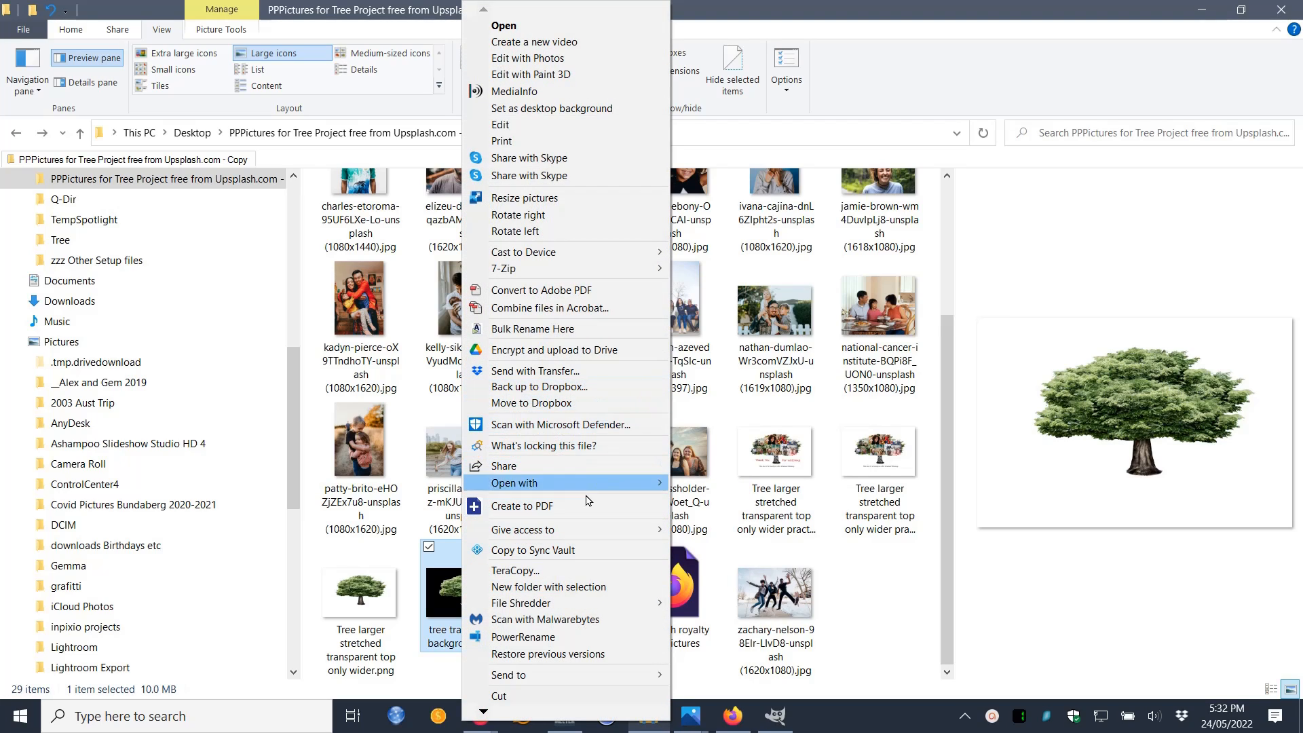
mouse_move(616, 482)
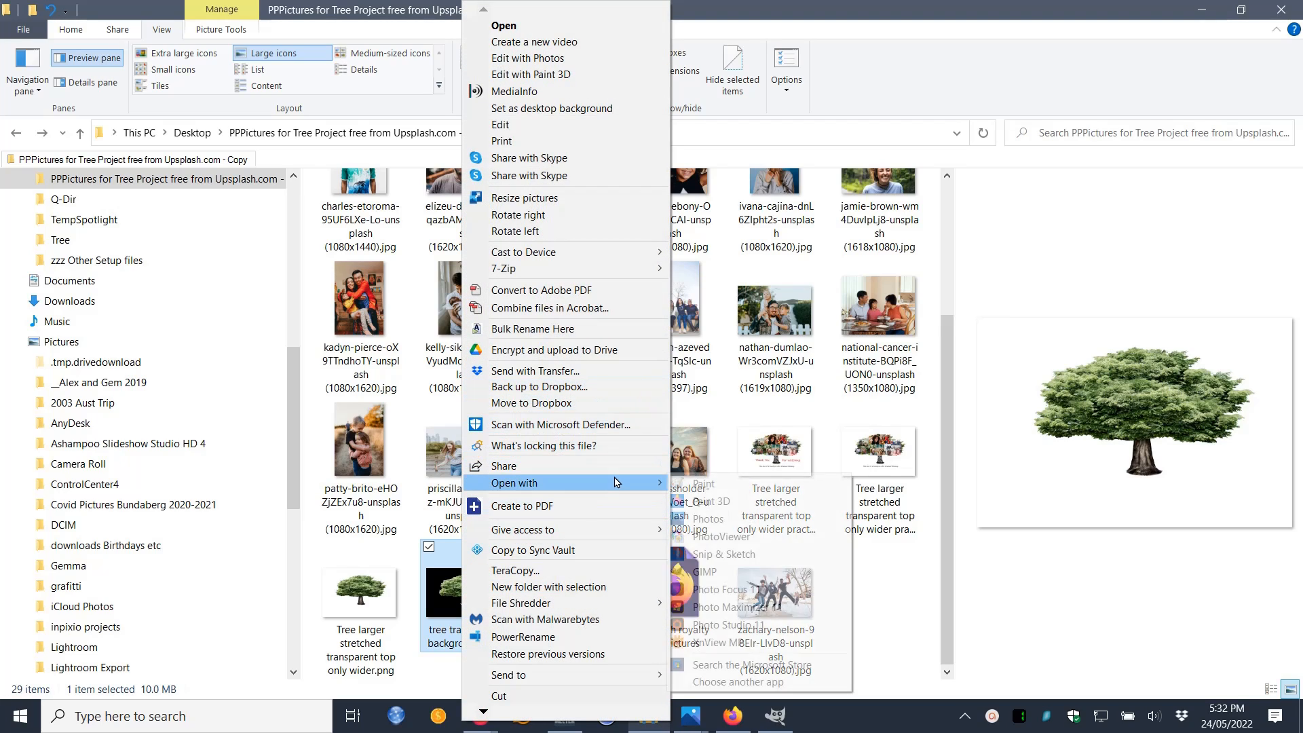
click(703, 573)
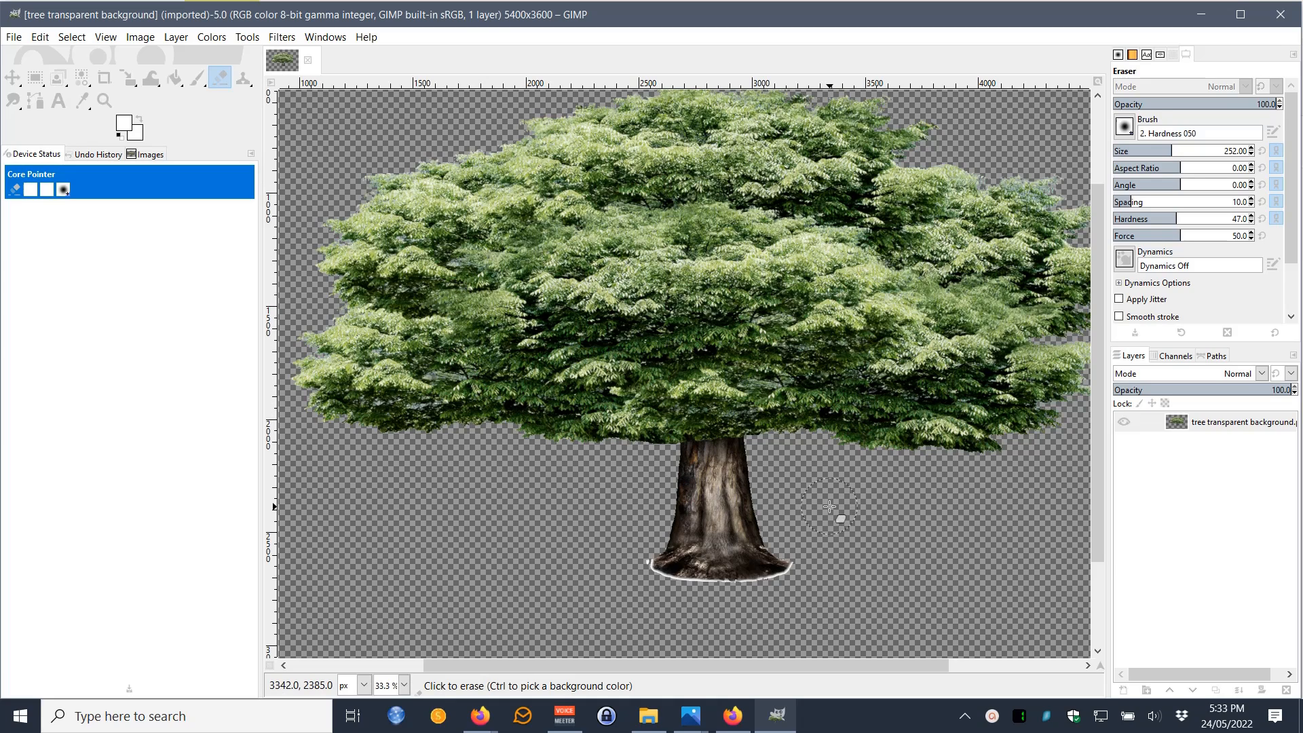
ctrl+scroll(829, 506, down, 1)
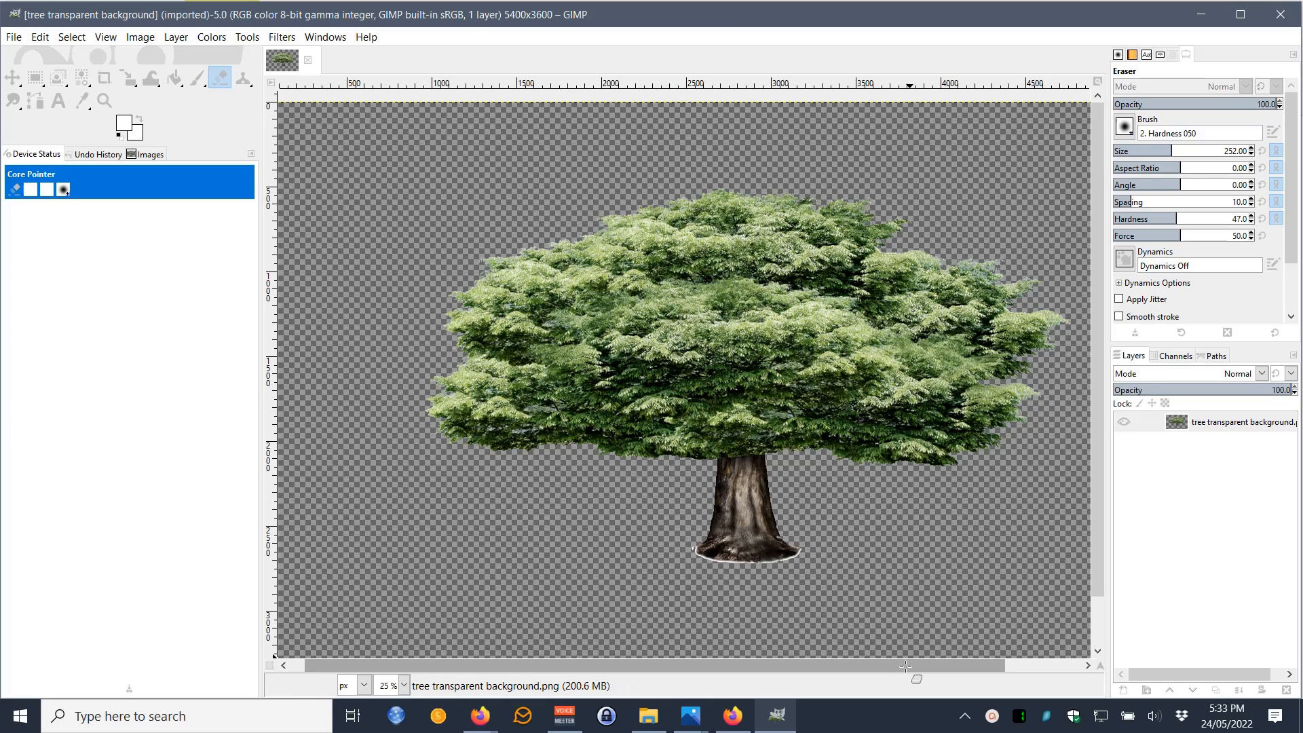
drag(907, 672, 971, 668)
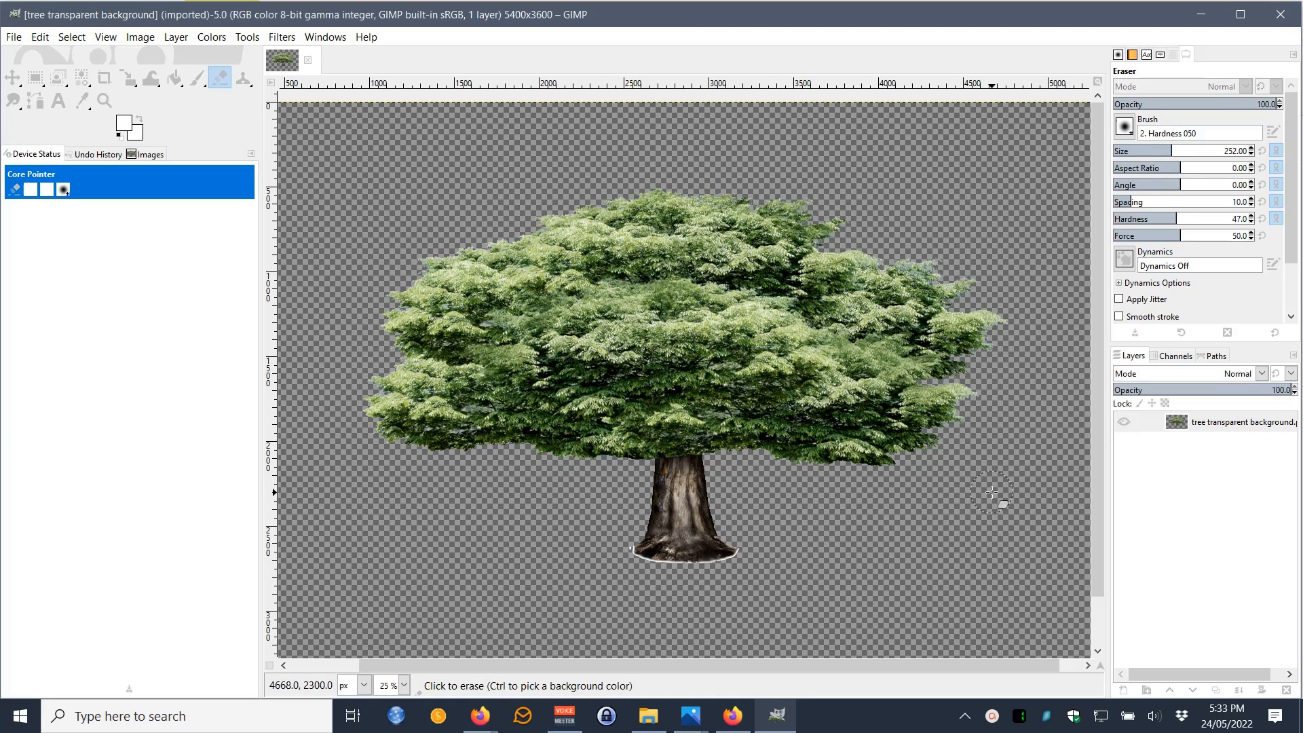
- Select the transparent background around the tree with Select by Color
click(72, 37)
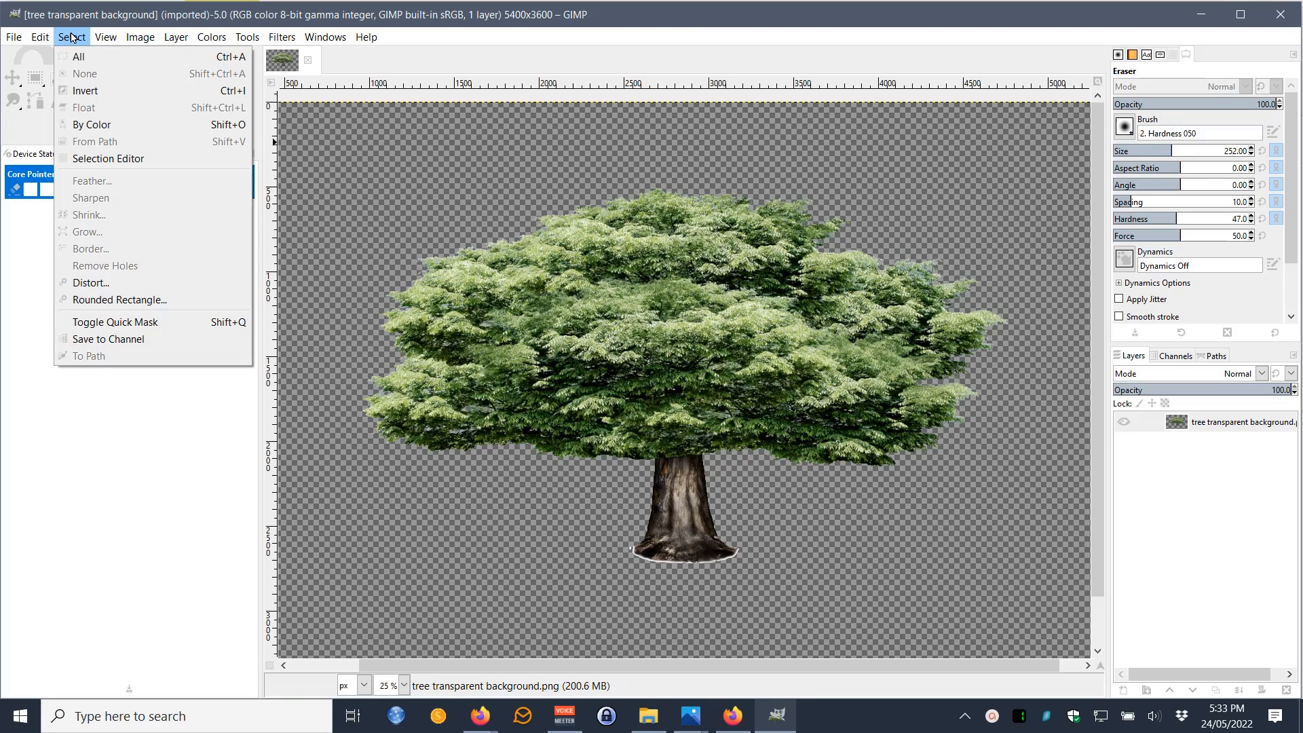
click(94, 125)
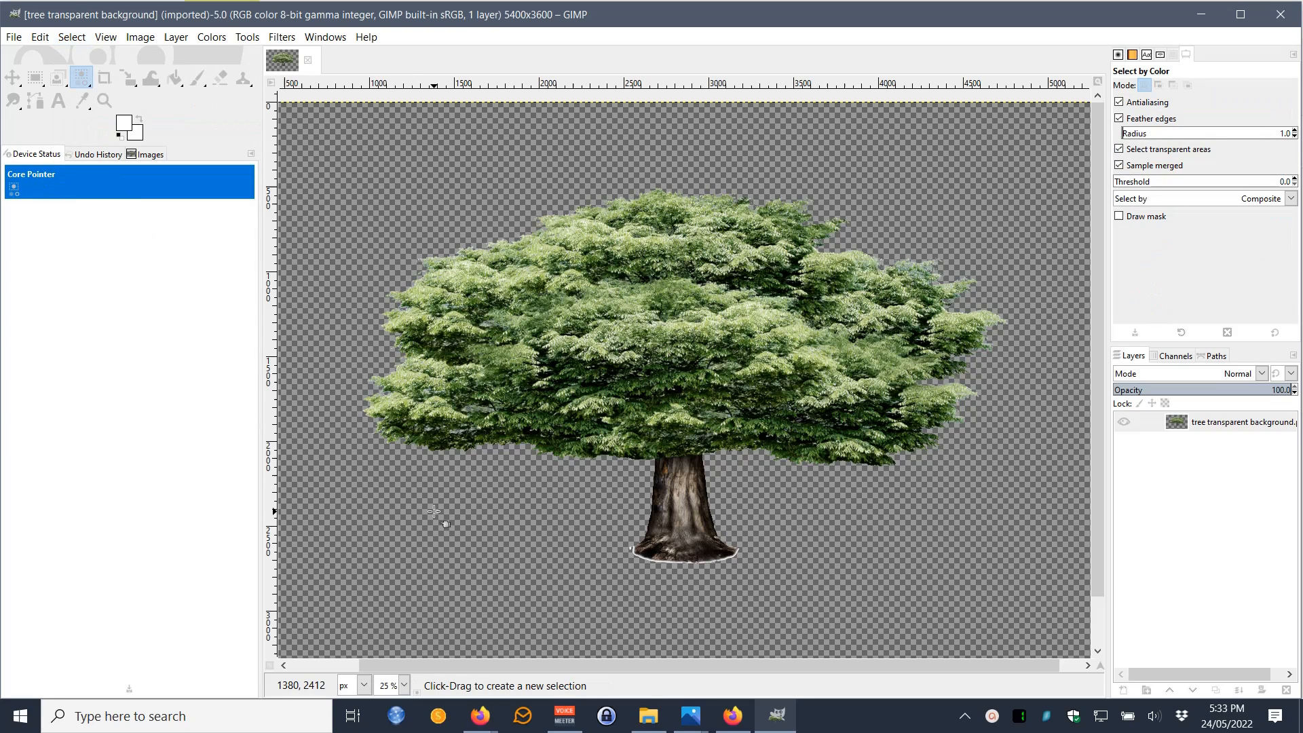
click(487, 496)
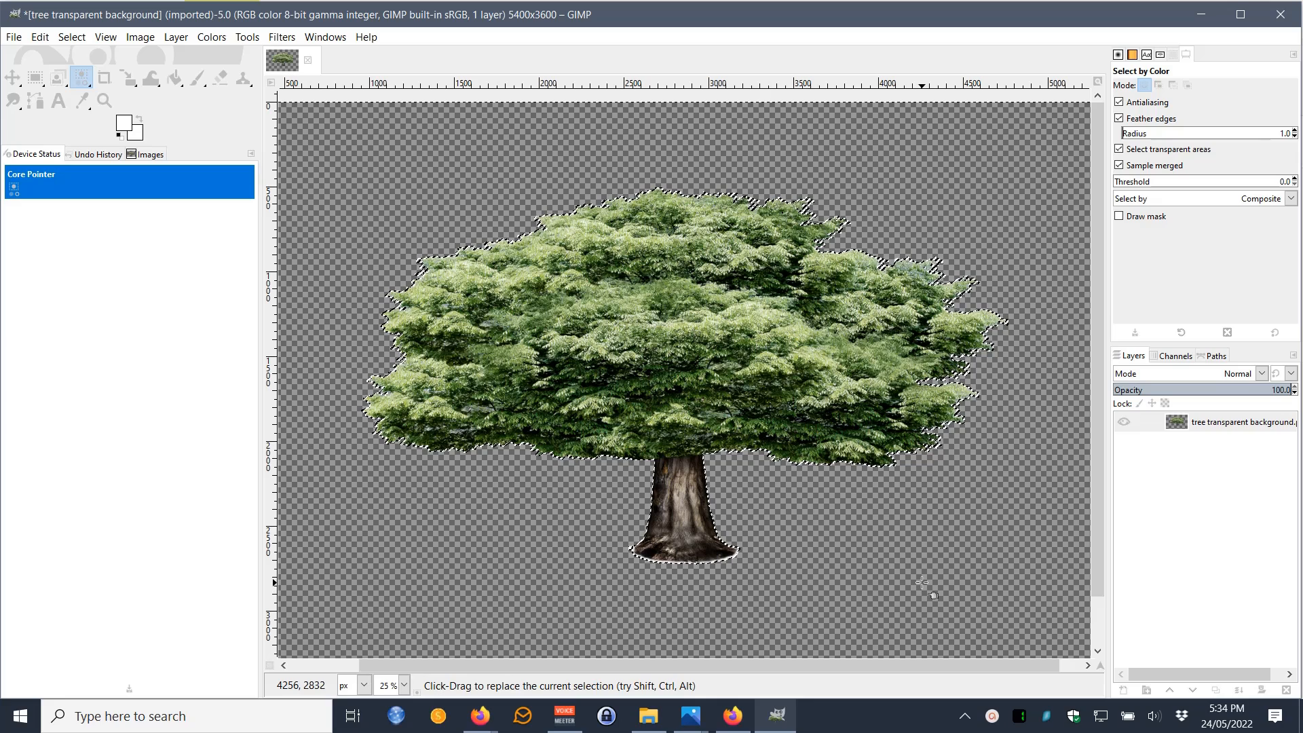
click(63, 39)
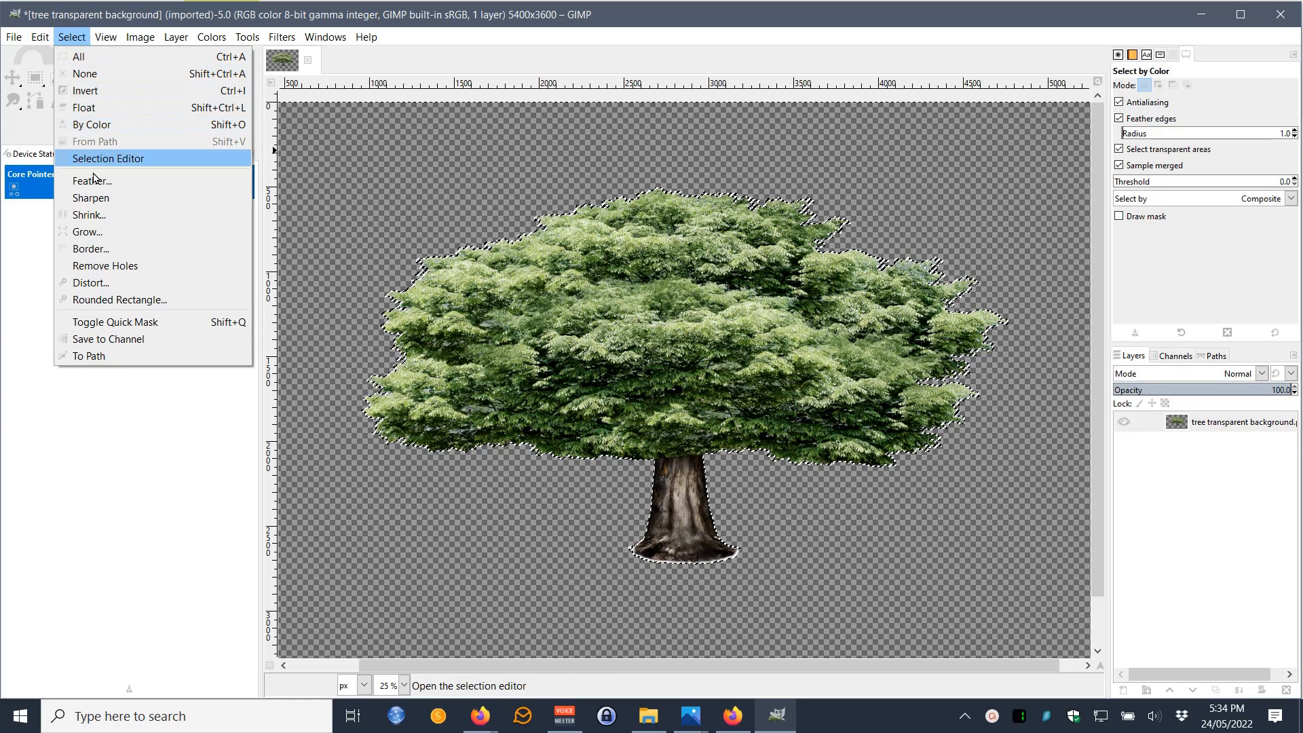
click(129, 124)
- Copy the selected transparent area and paste it as a new layer
click(40, 37)
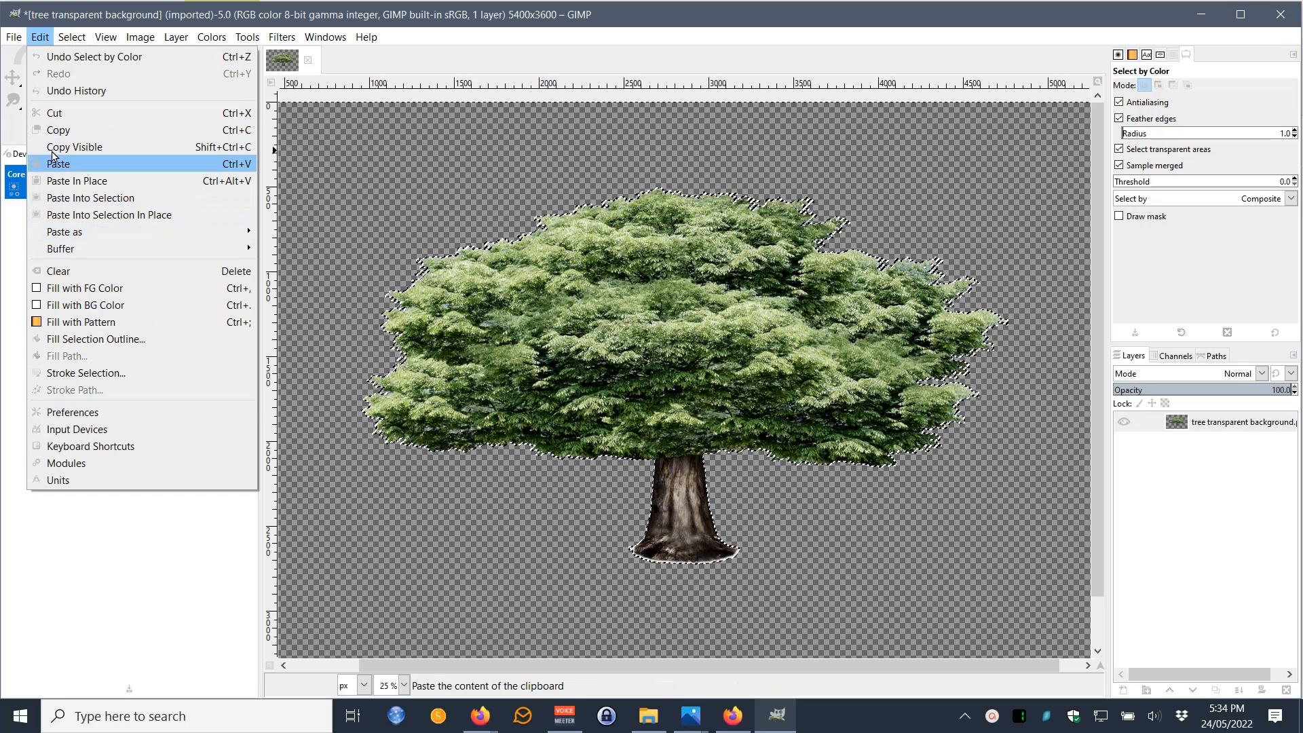
click(51, 135)
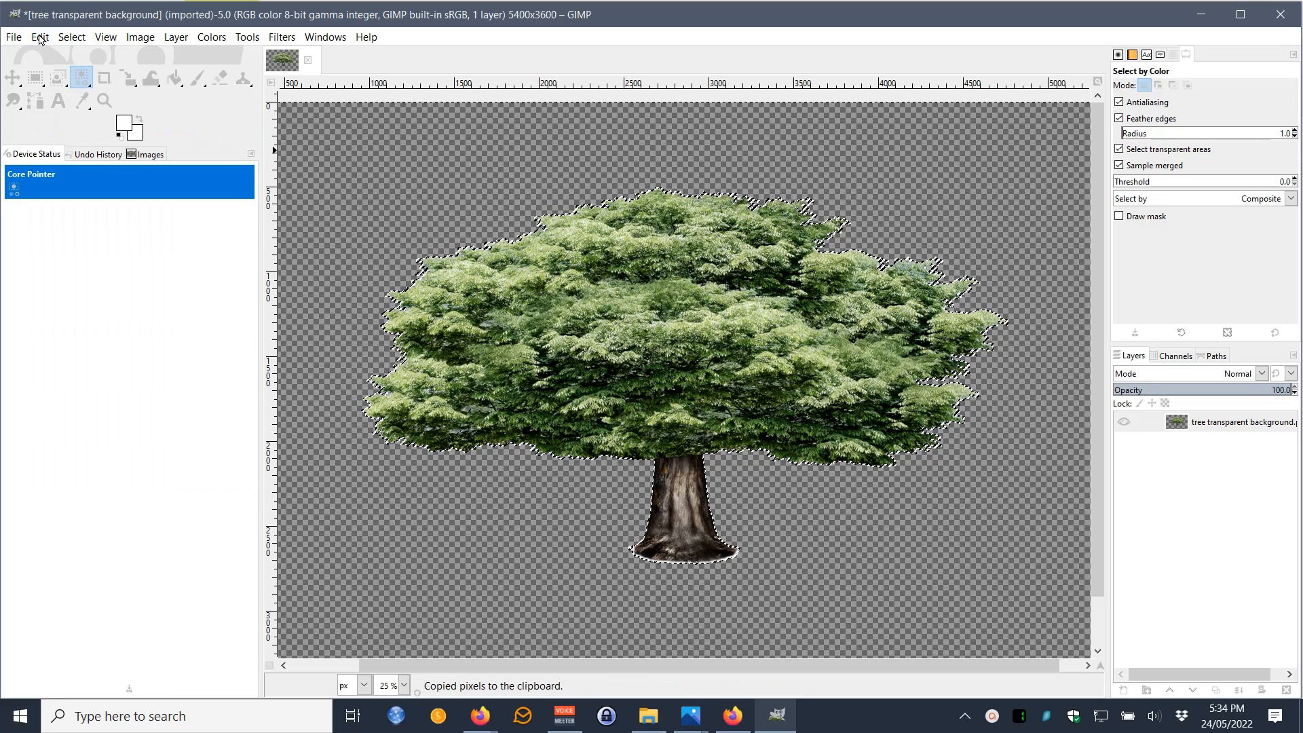
click(40, 37)
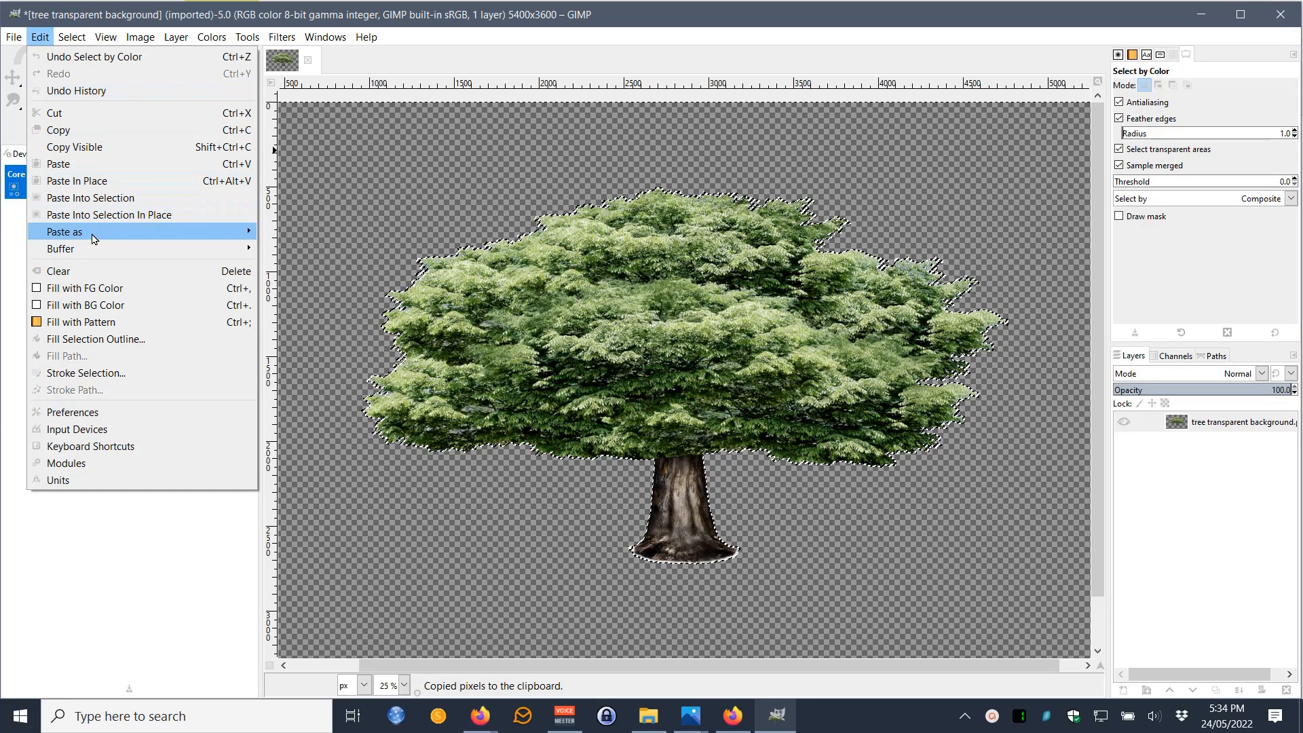
mouse_move(143, 235)
click(296, 232)
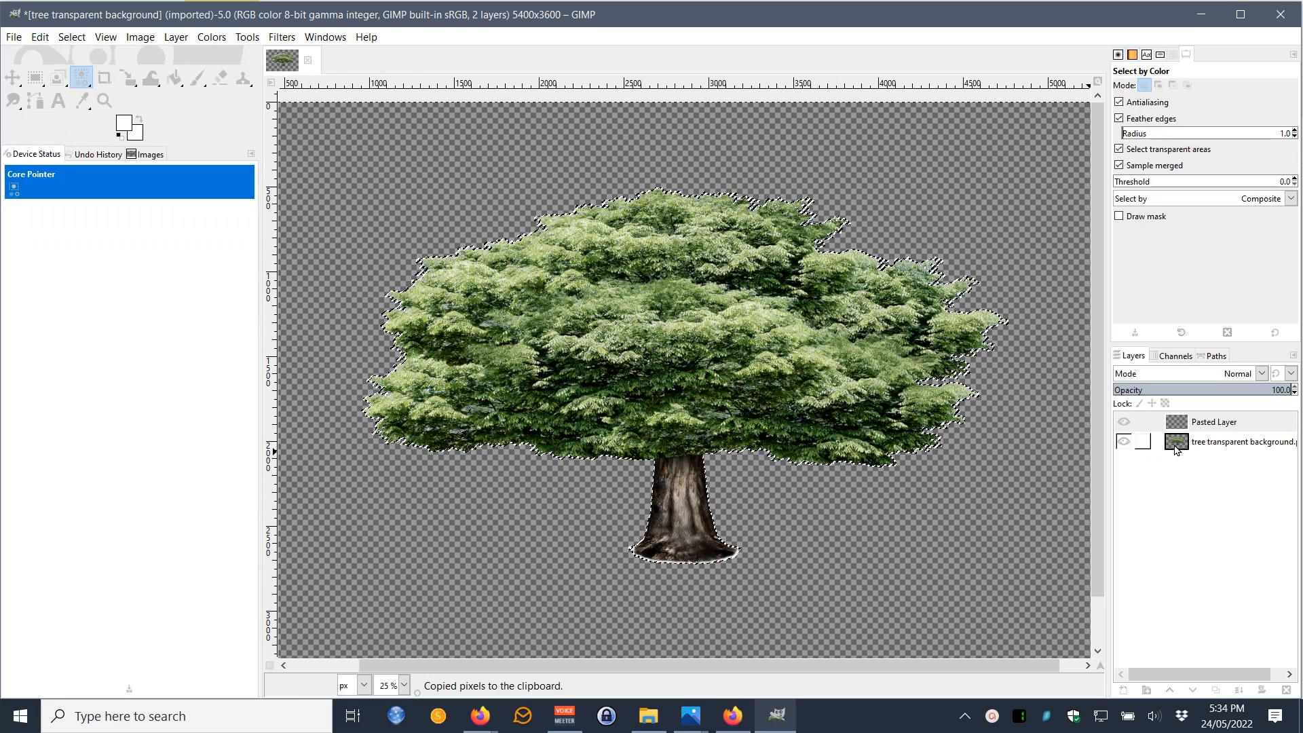
- Hide the original tree layer and make Eraser strokes inside the tree outline on the pasted layer
click(1128, 427)
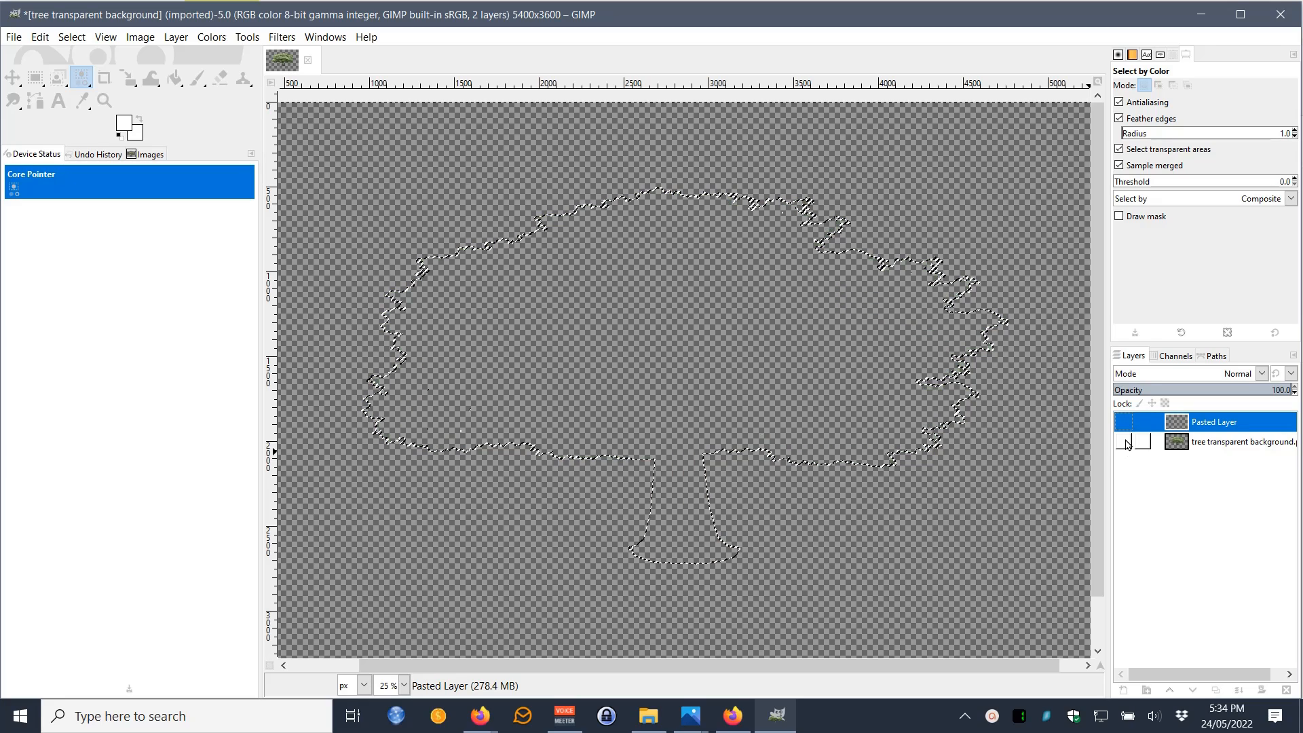
click(1128, 442)
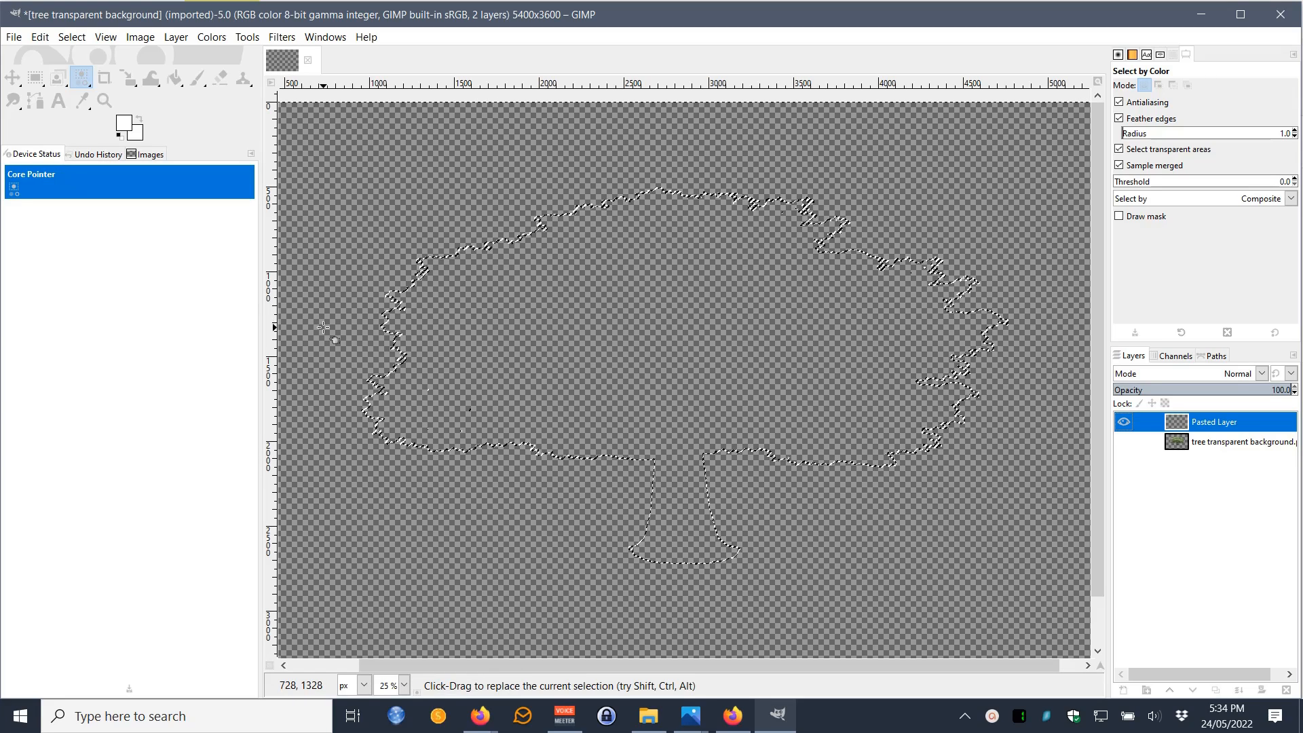
click(219, 77)
drag(501, 419, 511, 371)
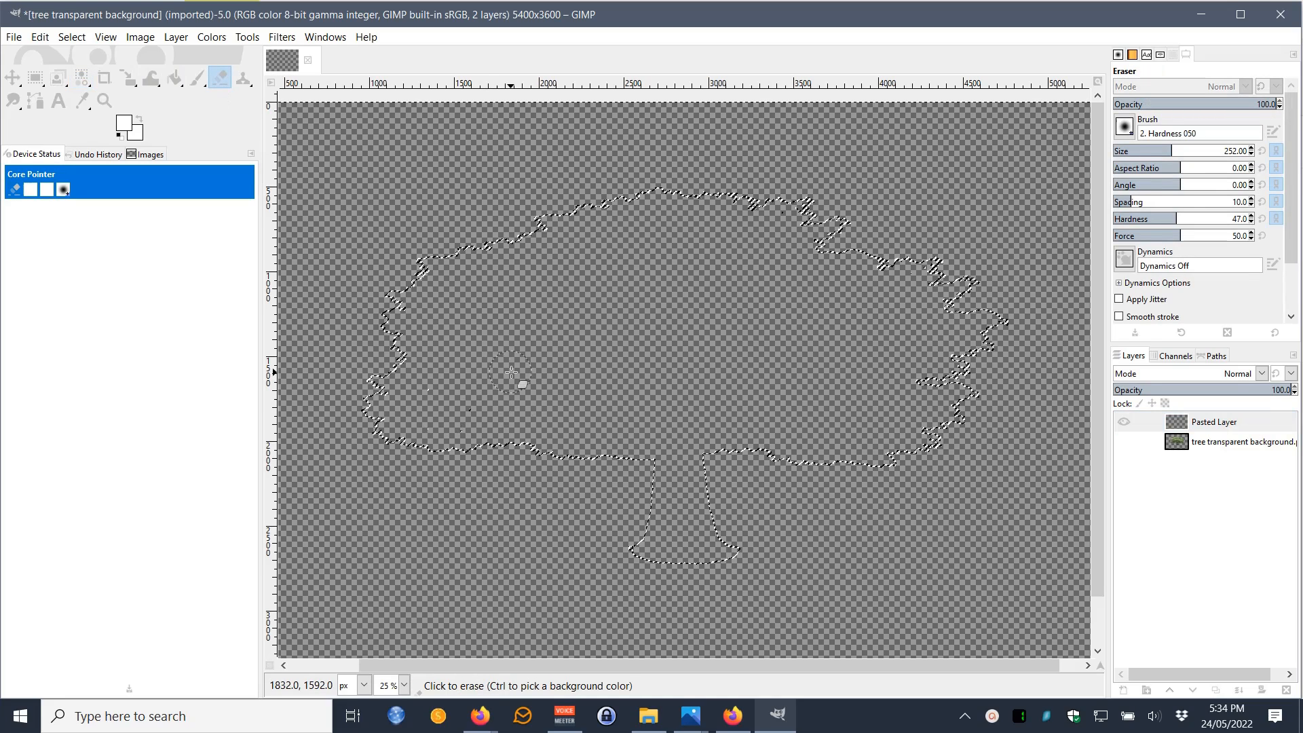
drag(426, 395, 463, 387)
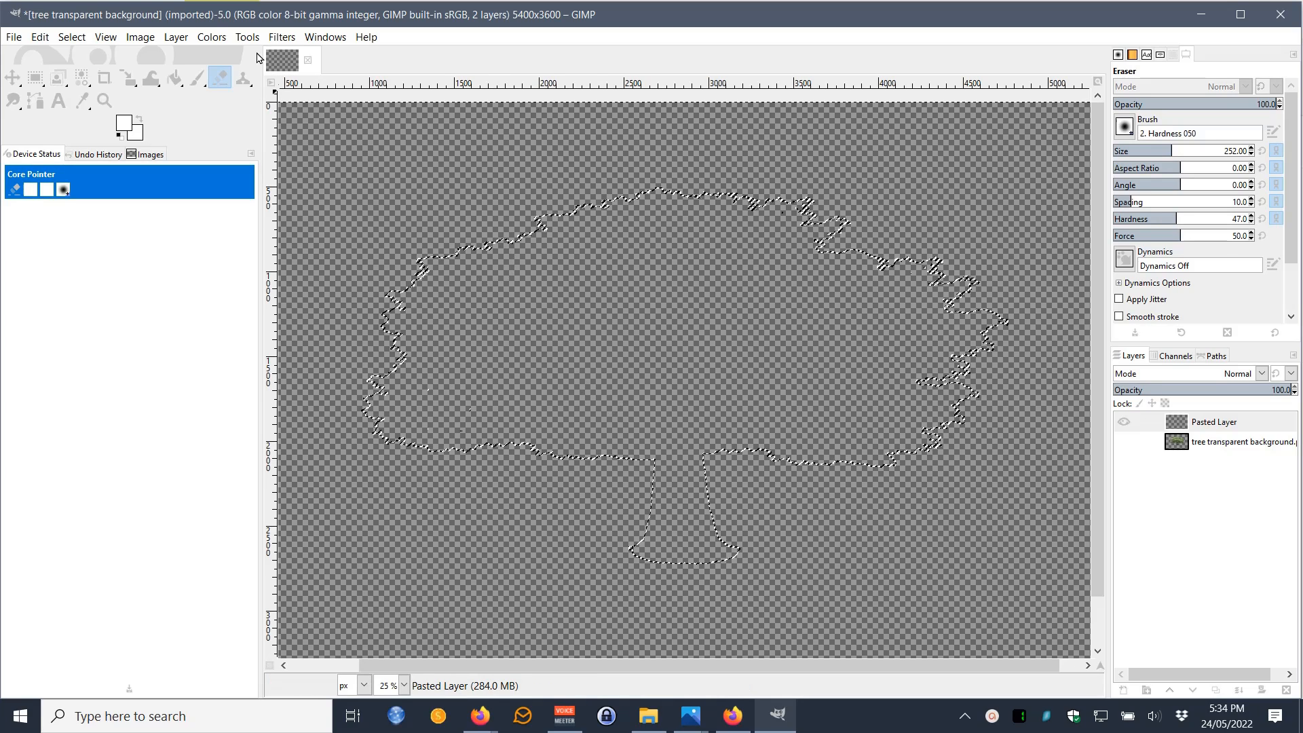
click(40, 37)
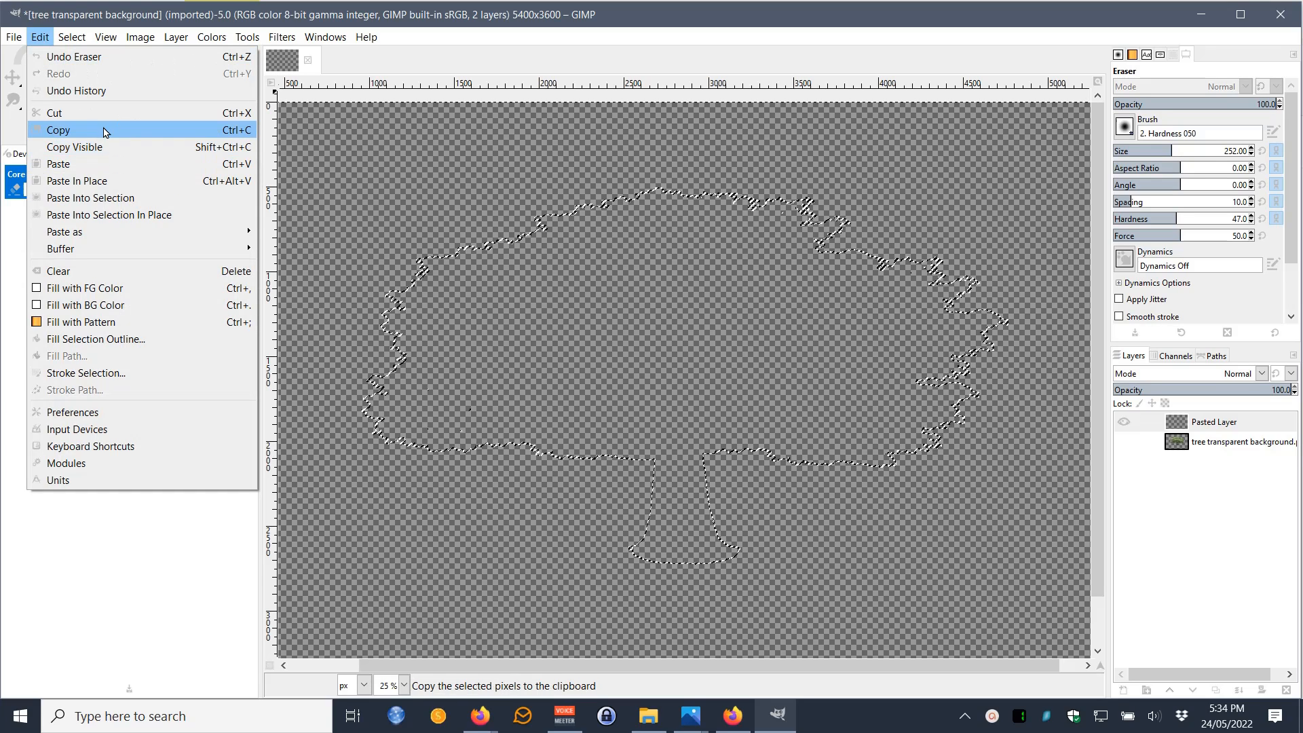
click(58, 130)
click(105, 37)
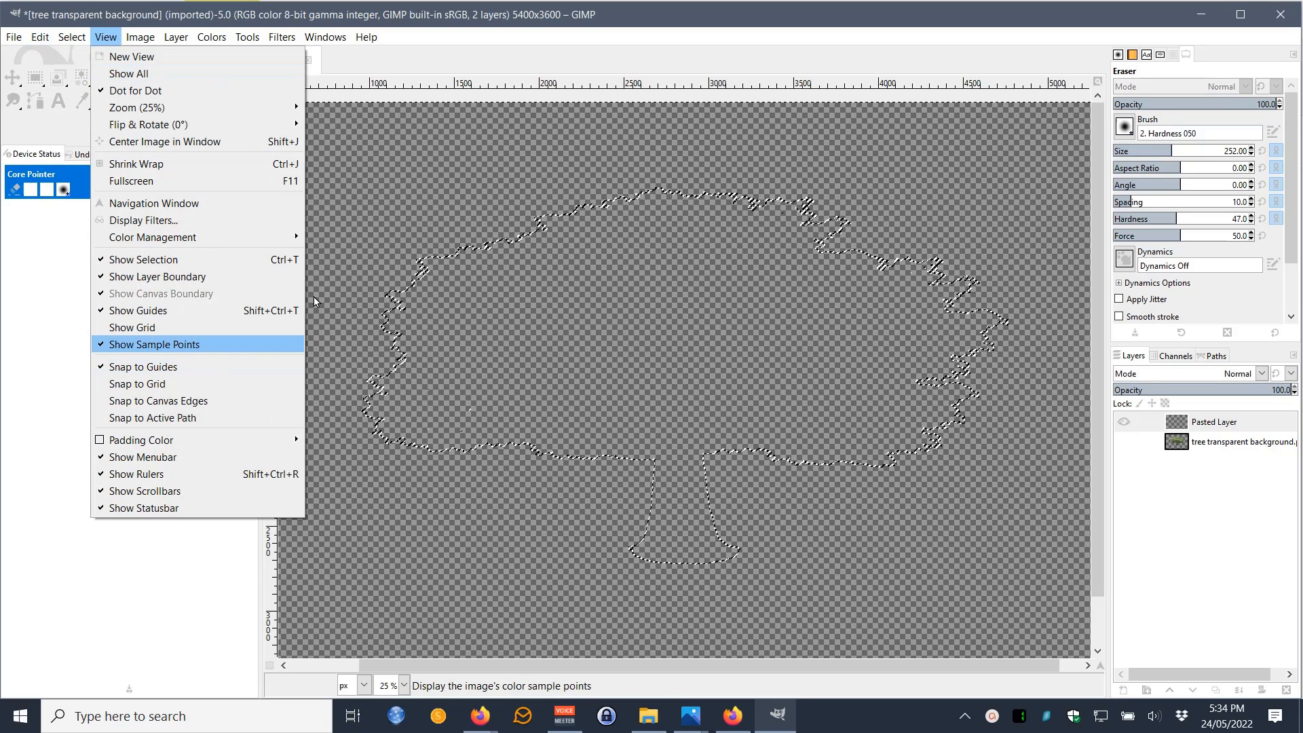
click(458, 61)
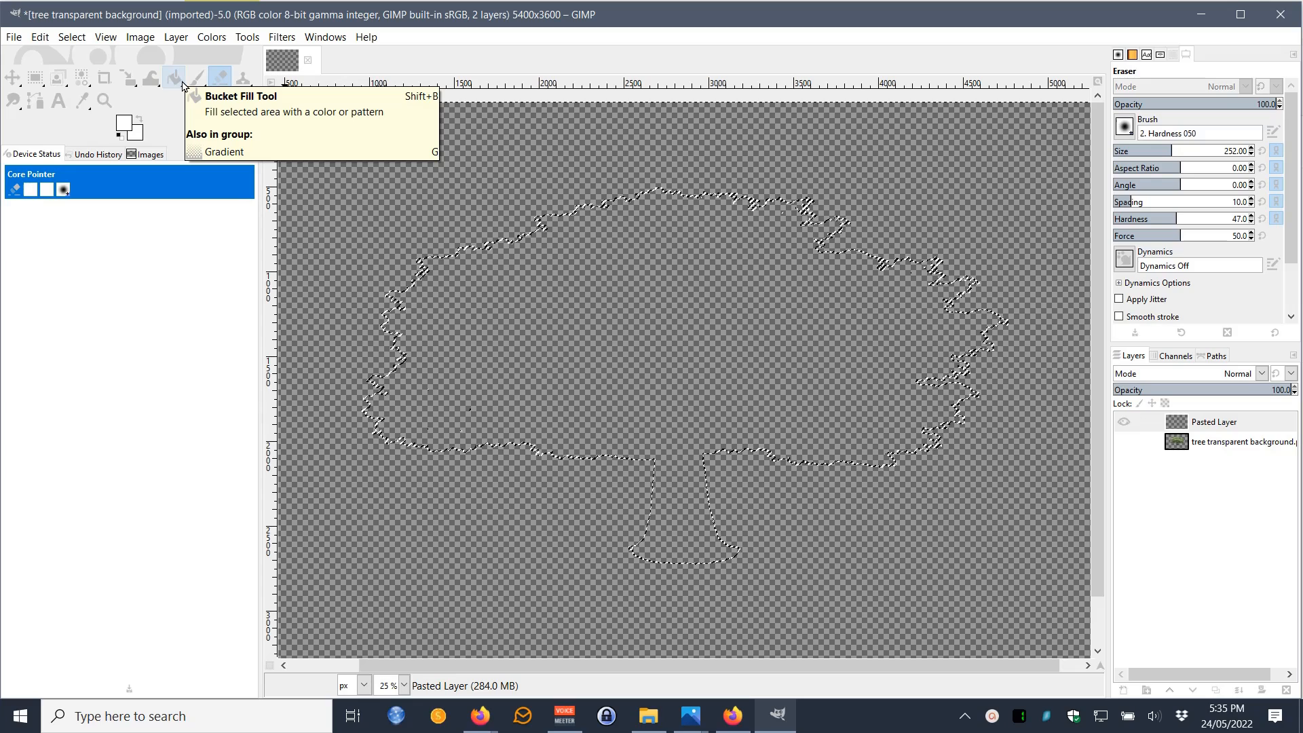
- Fill the selected background around the tree on the pasted layer with white using Bucket Fill
click(174, 80)
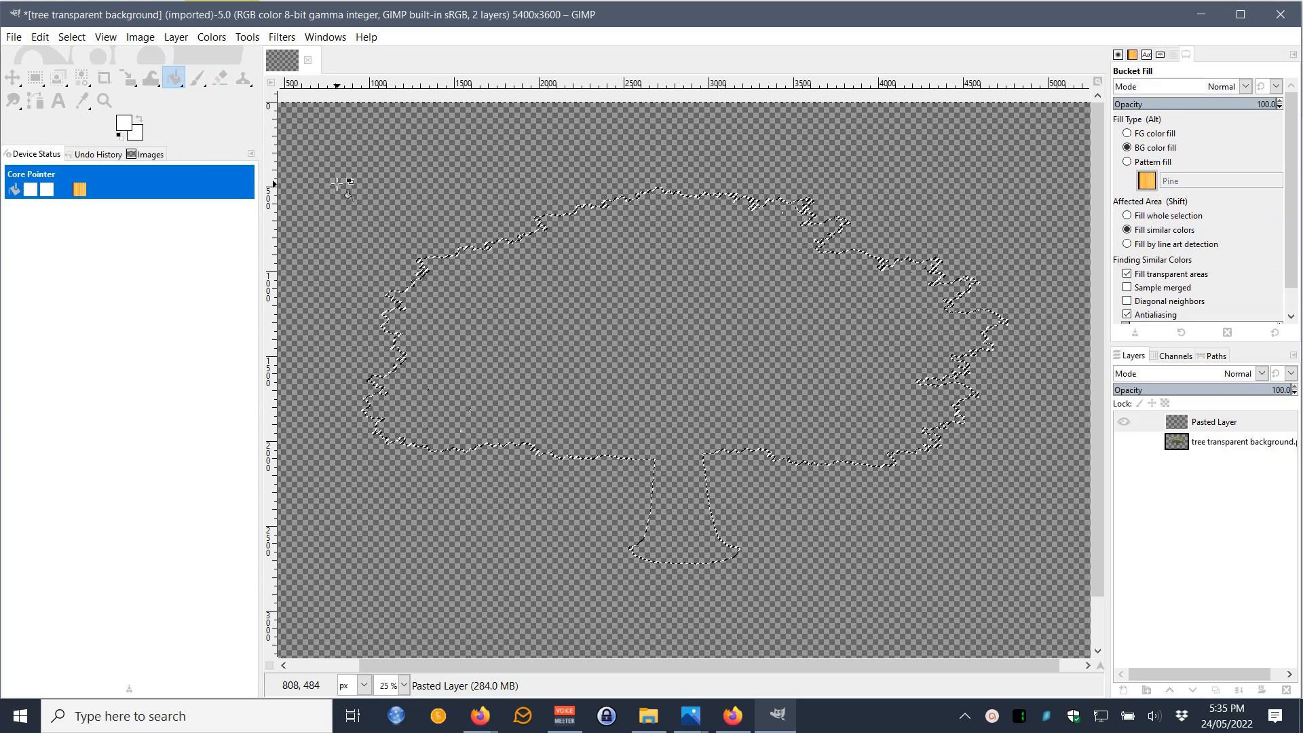
click(130, 126)
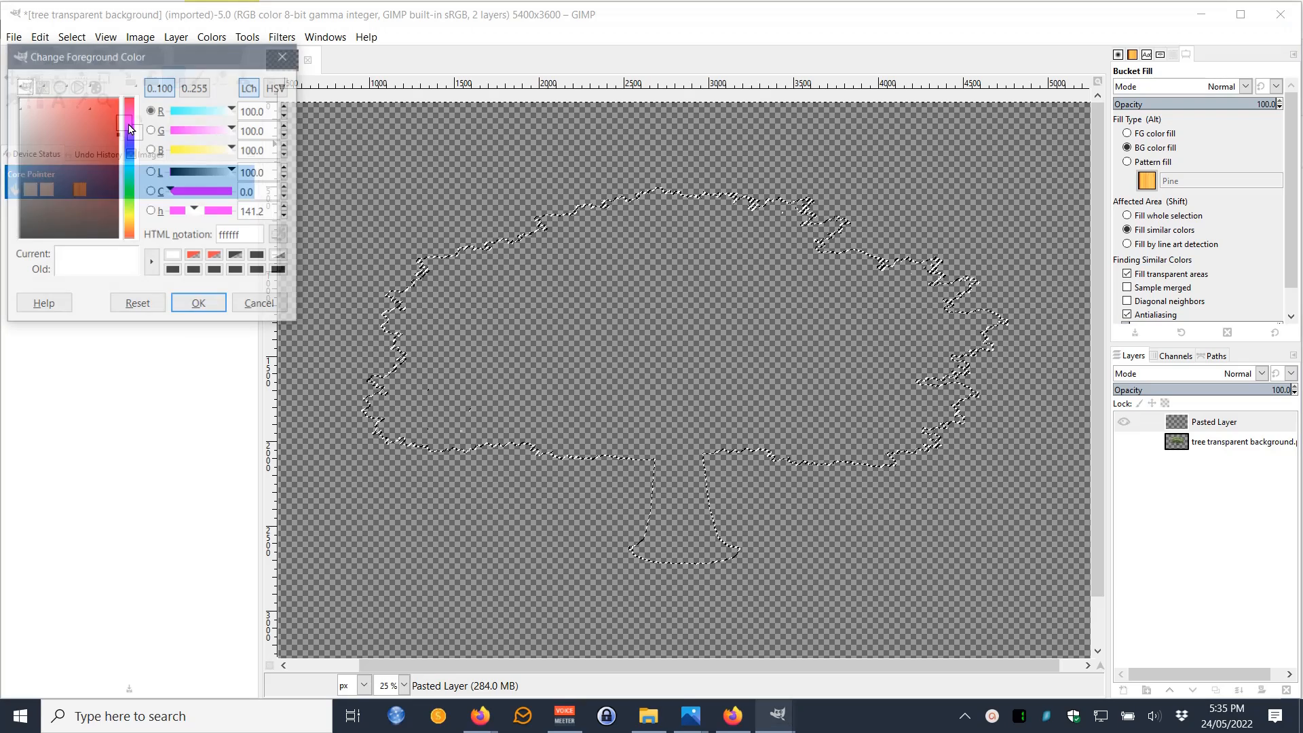
click(261, 305)
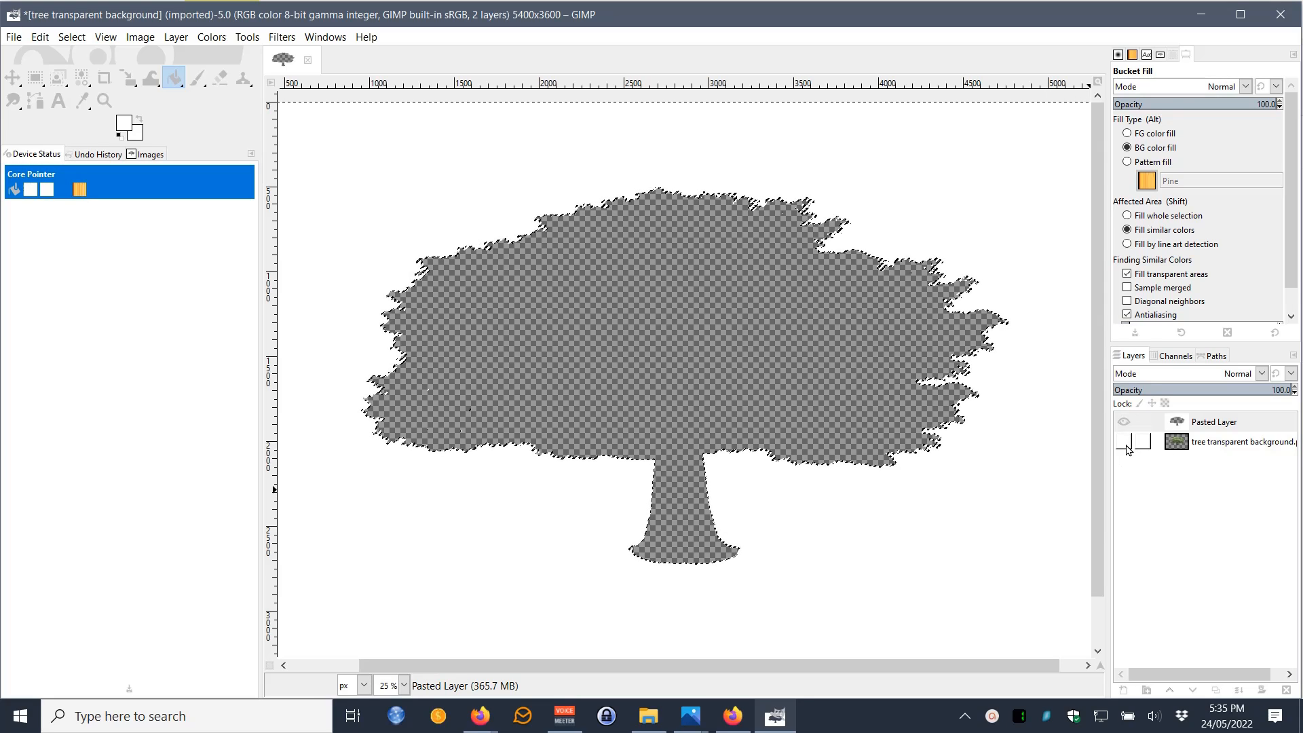
- Hide the white pasted layer, show the original tree layer and clear the selection
click(1123, 423)
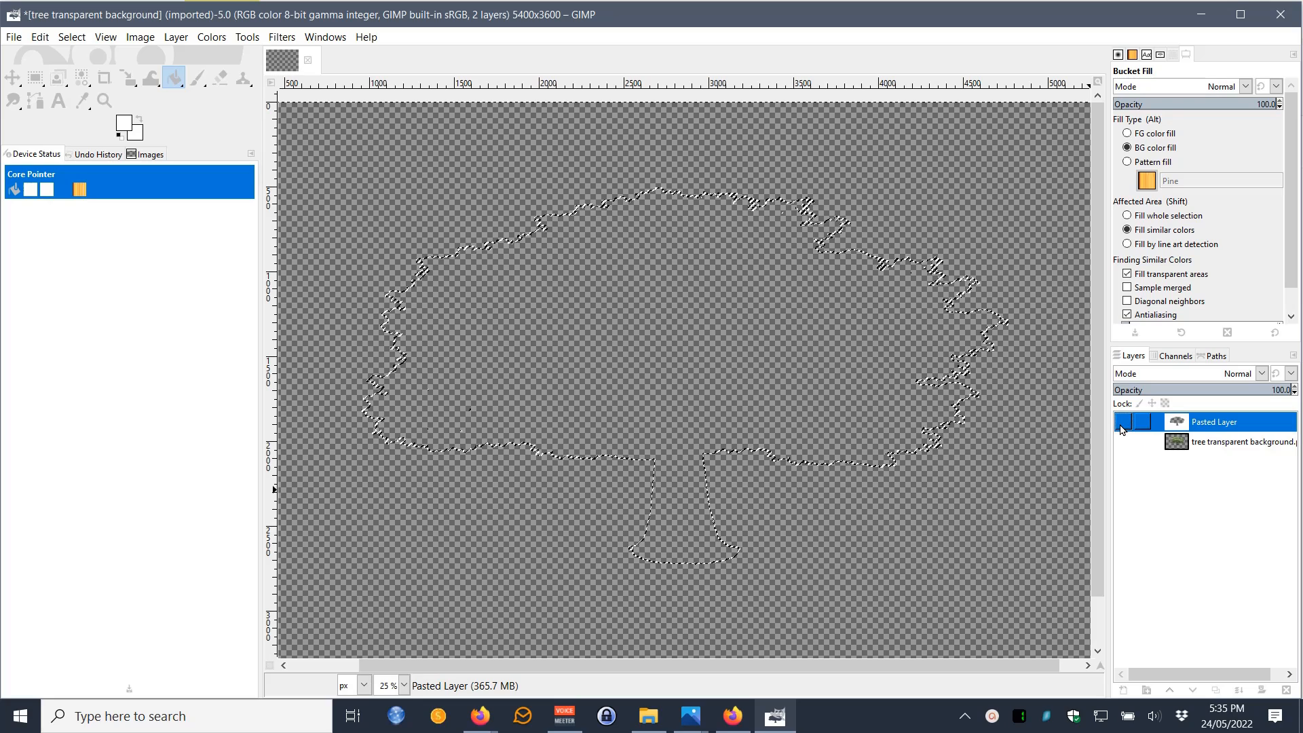
click(1124, 442)
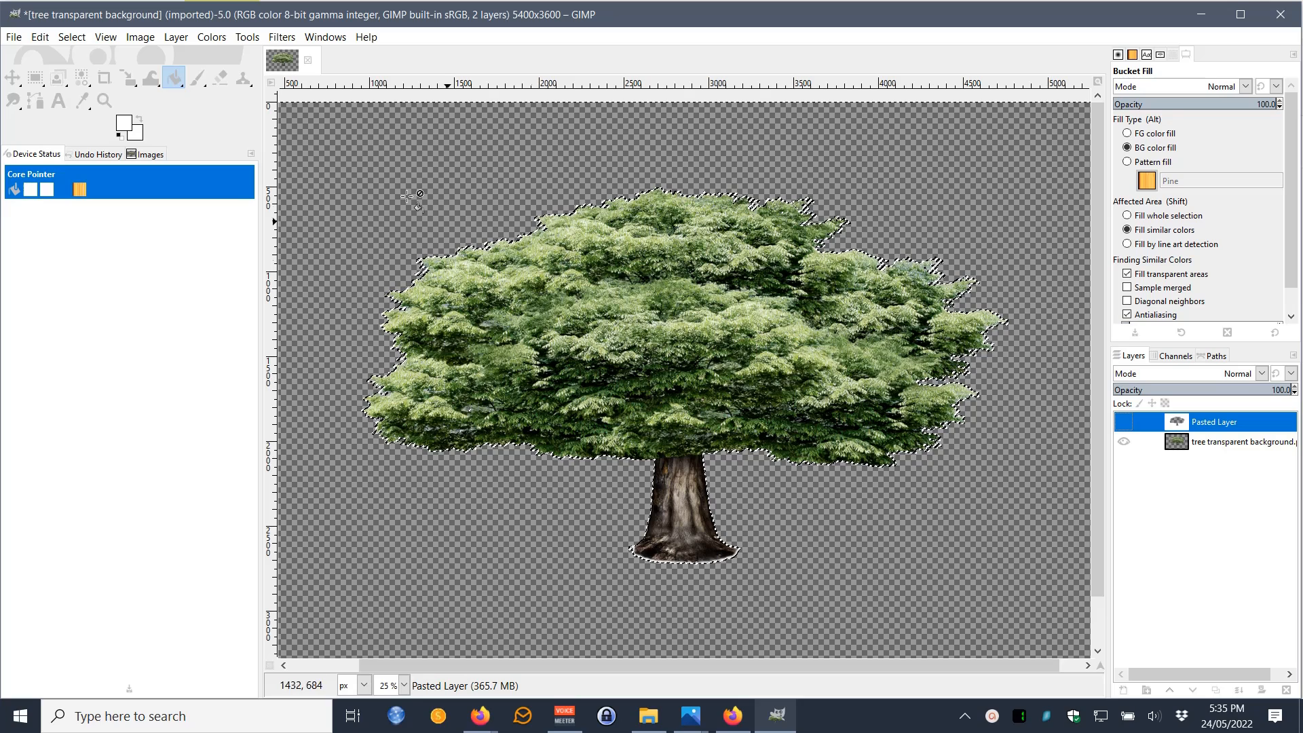
click(79, 38)
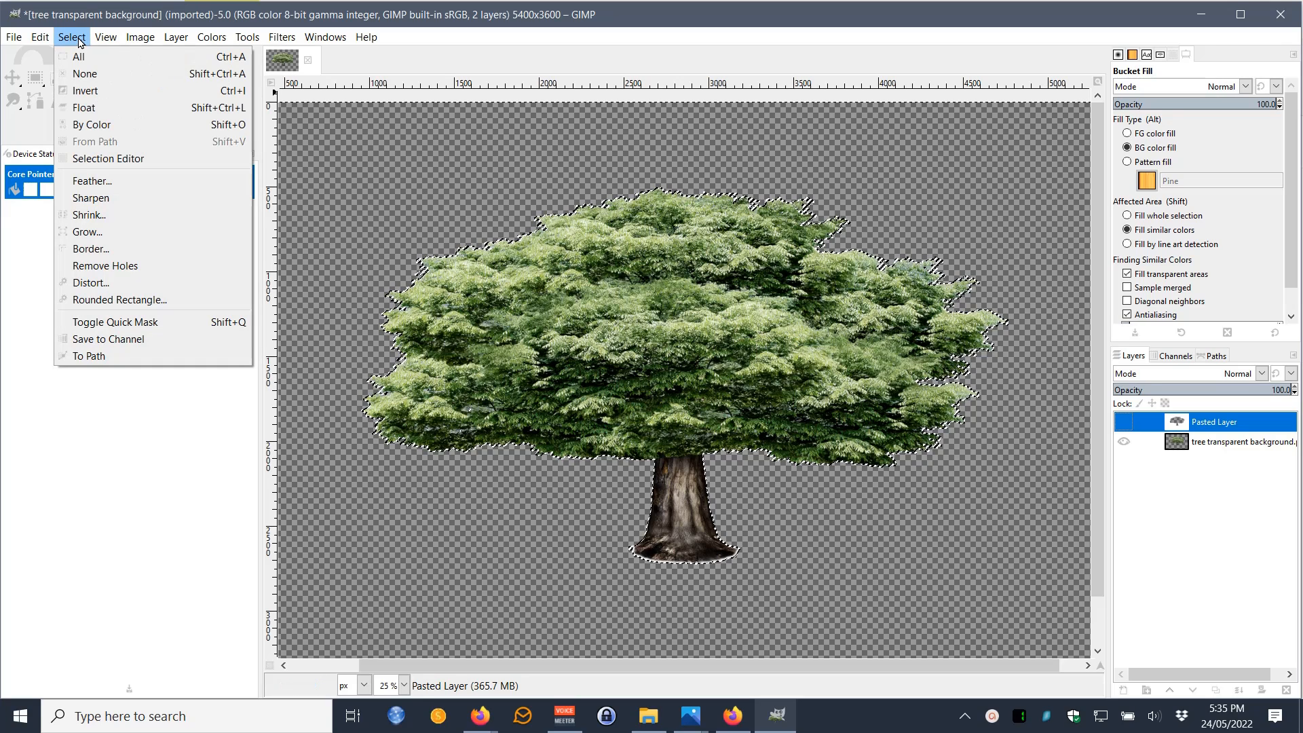
click(86, 76)
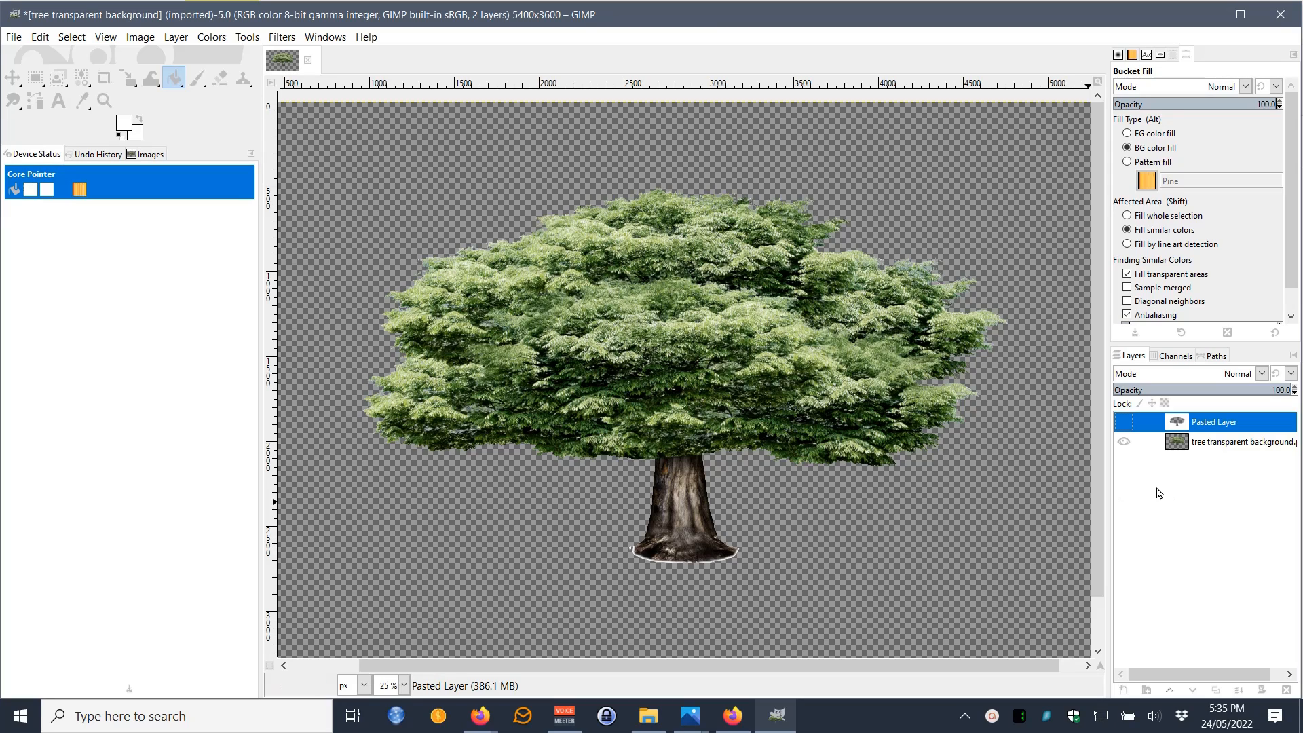
- Show the white pasted layer over the tree and lock the original tree layer's position and size, leaving the tree layer active
click(1123, 424)
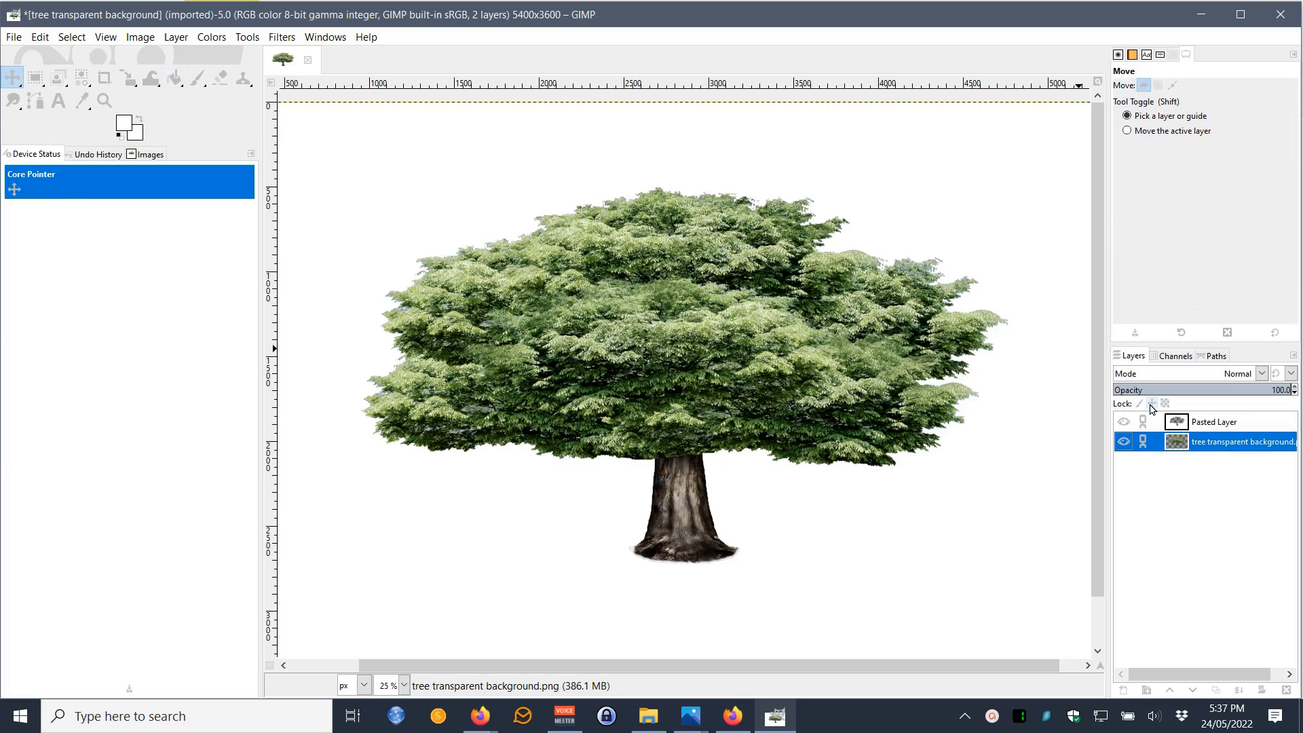
click(1151, 404)
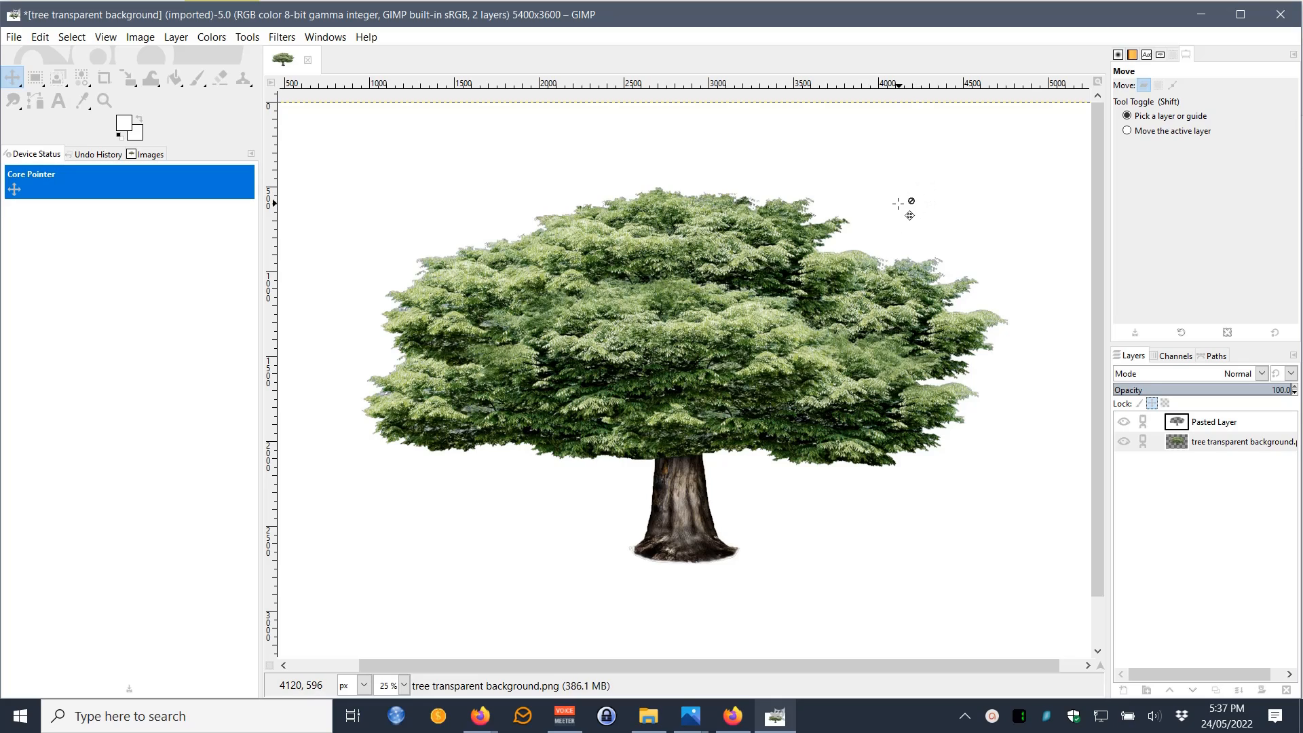
click(1156, 449)
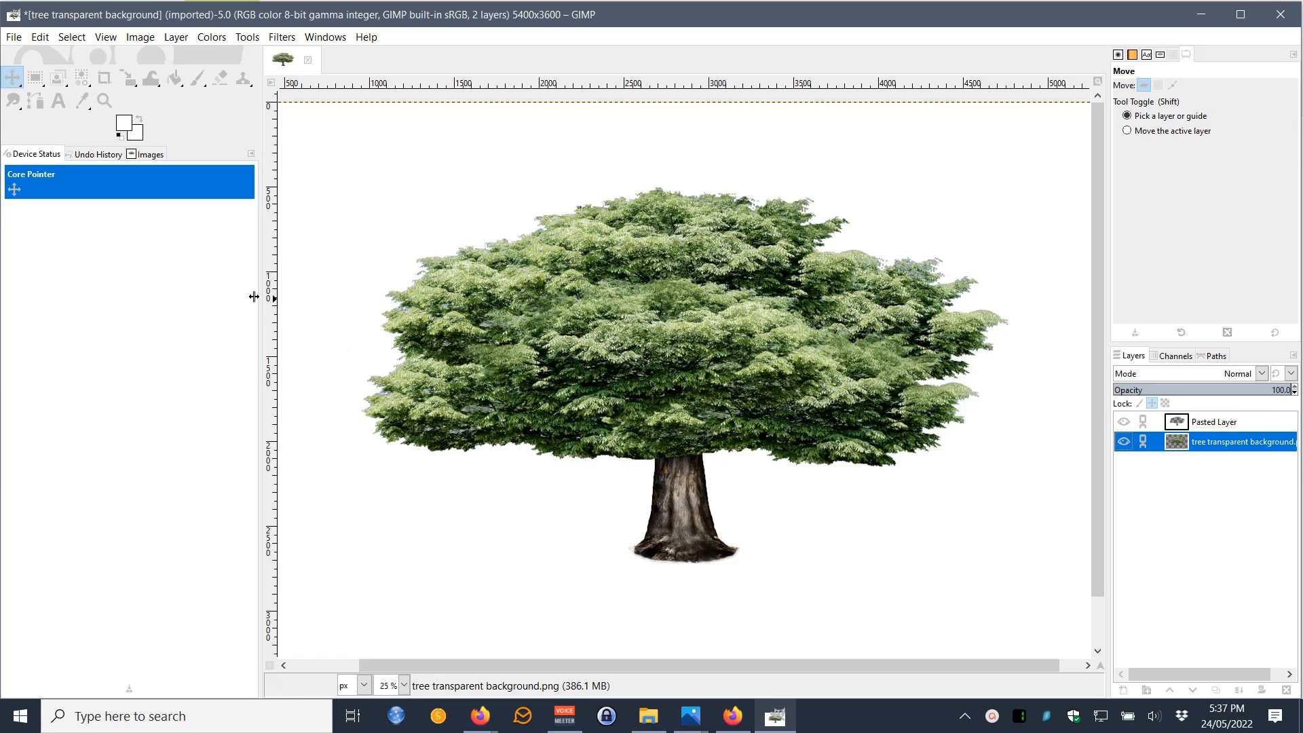
- Bring the 1080x1620 photo of the laughing woman in sunglasses from the pictures folder into GIMP as a layer directly above the tree
click(649, 716)
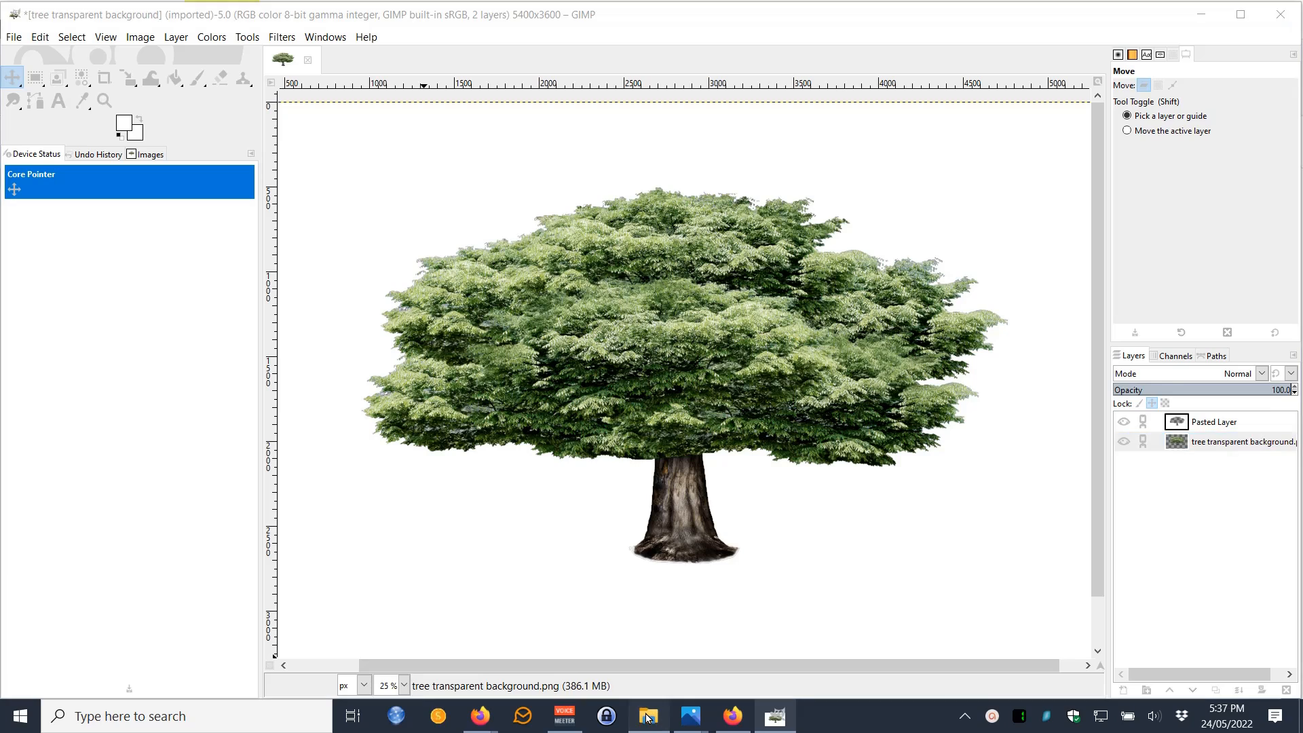
scroll(677, 475, up, 3)
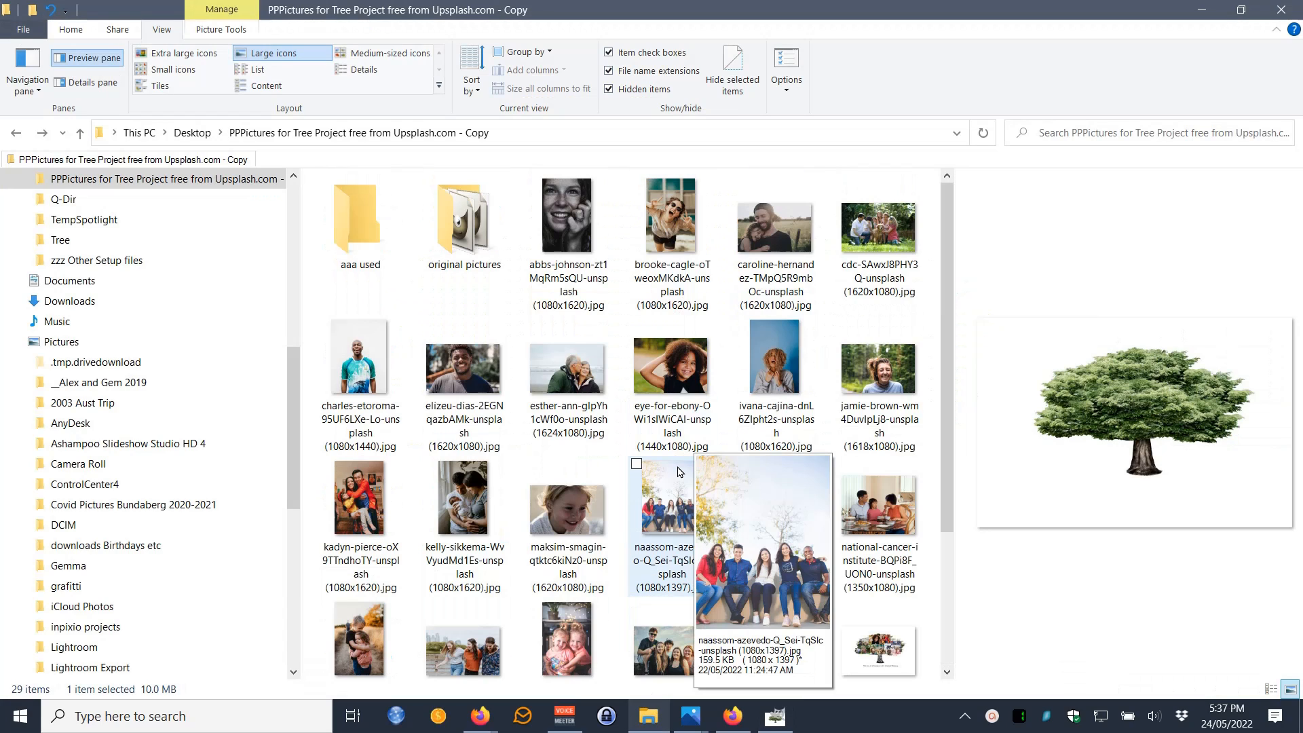
click(662, 237)
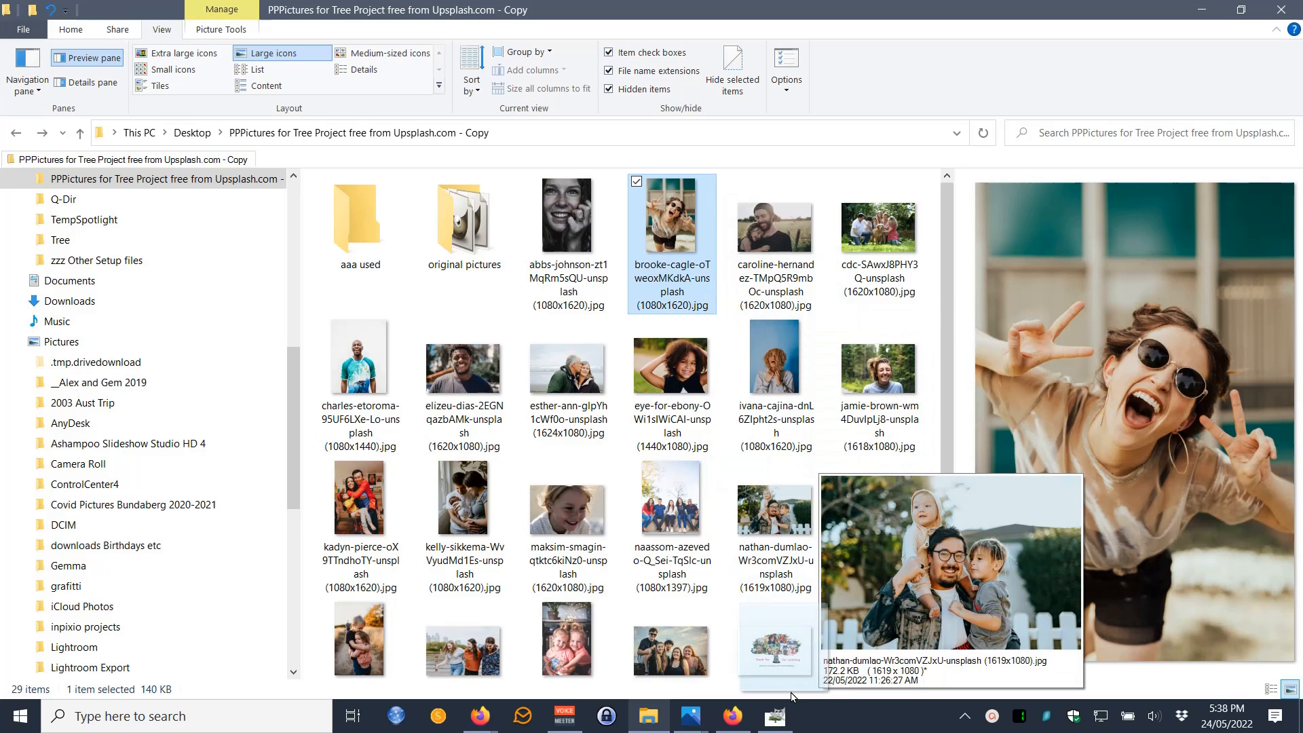
click(776, 719)
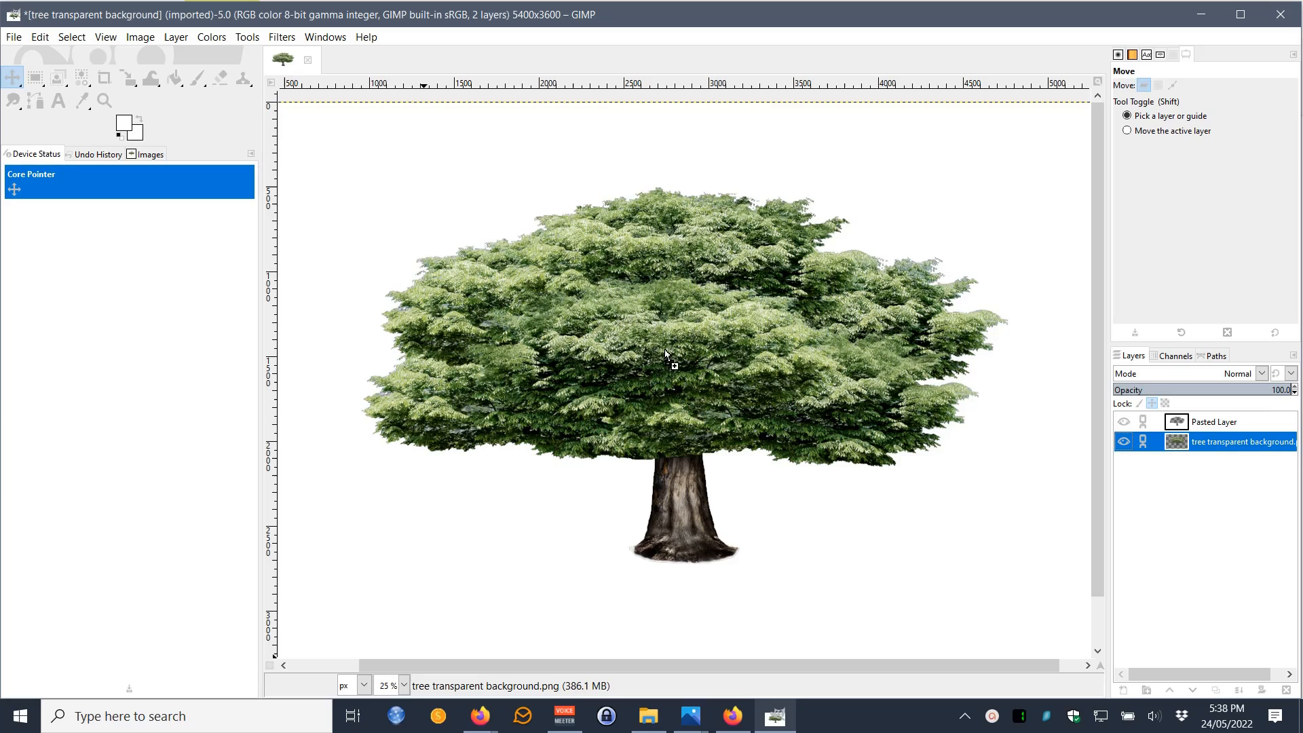
drag(658, 347, 658, 347)
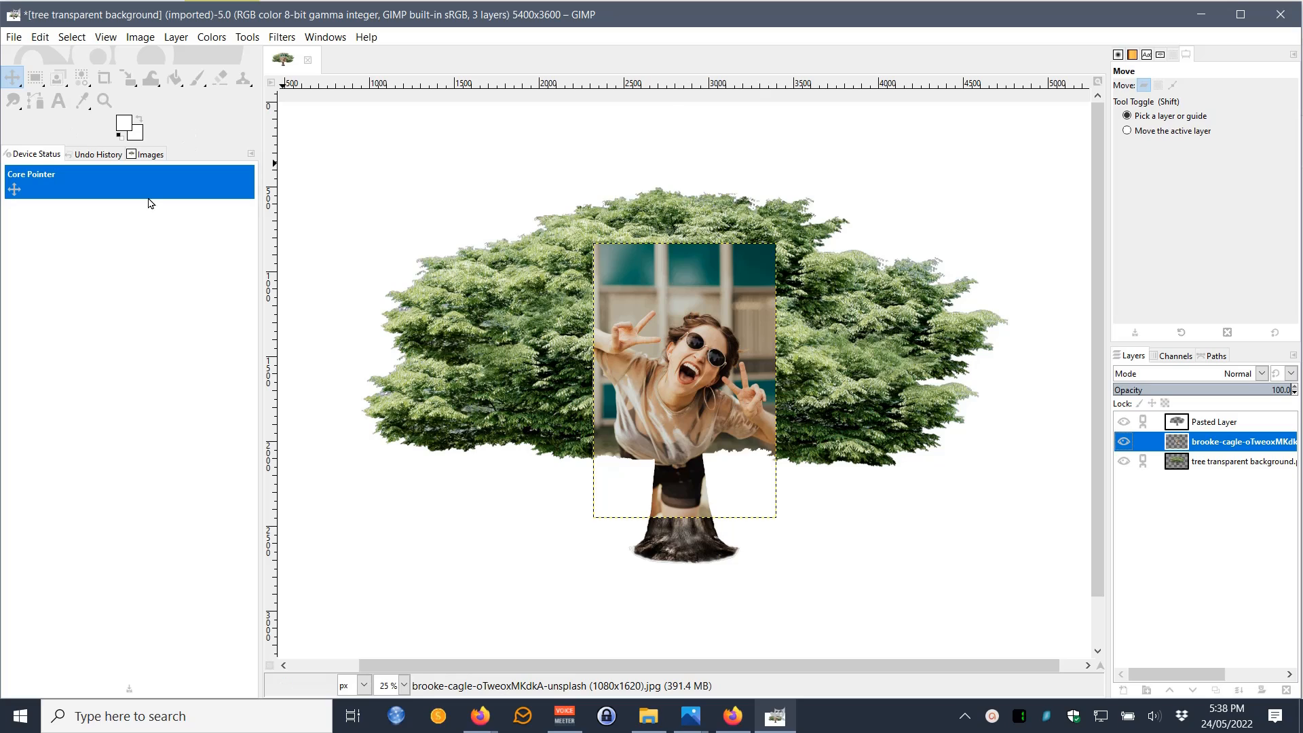
- Move the photo around behind the white layer, toggling that layer's visibility, to examine how the tree outline masks it
drag(649, 367, 870, 347)
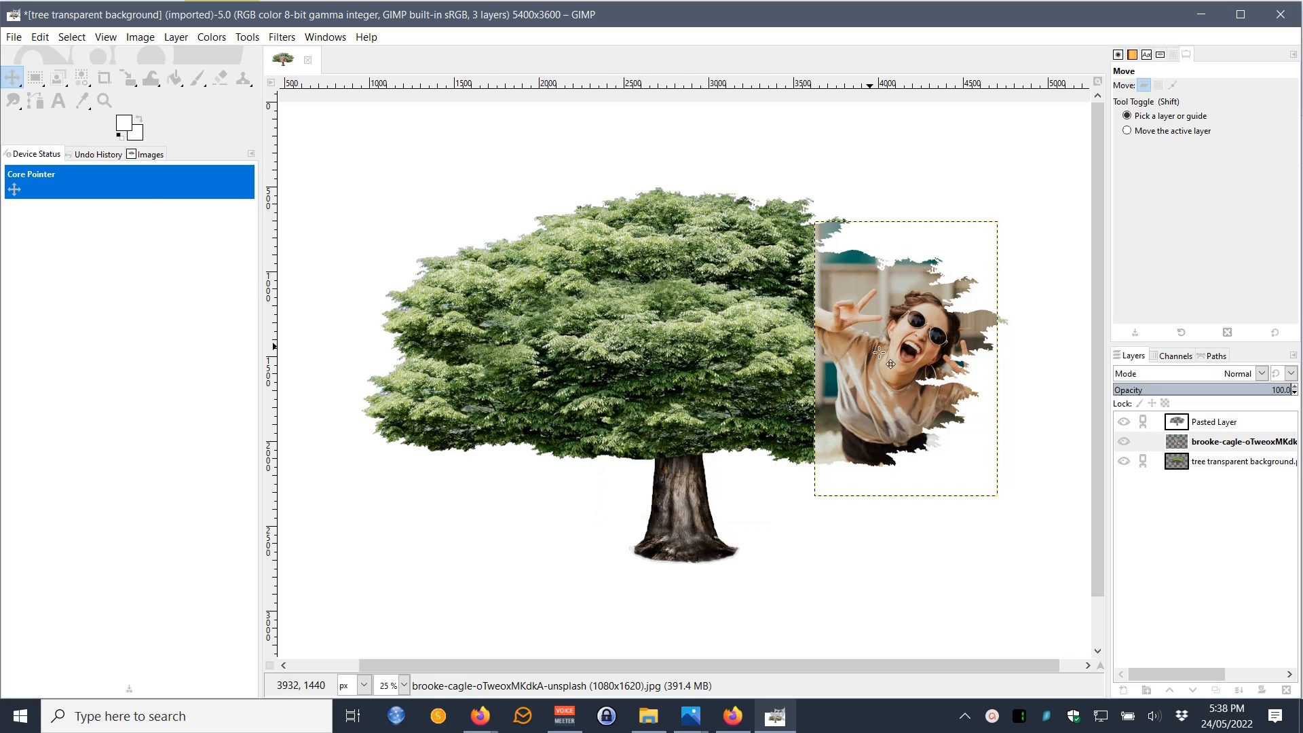
click(1124, 422)
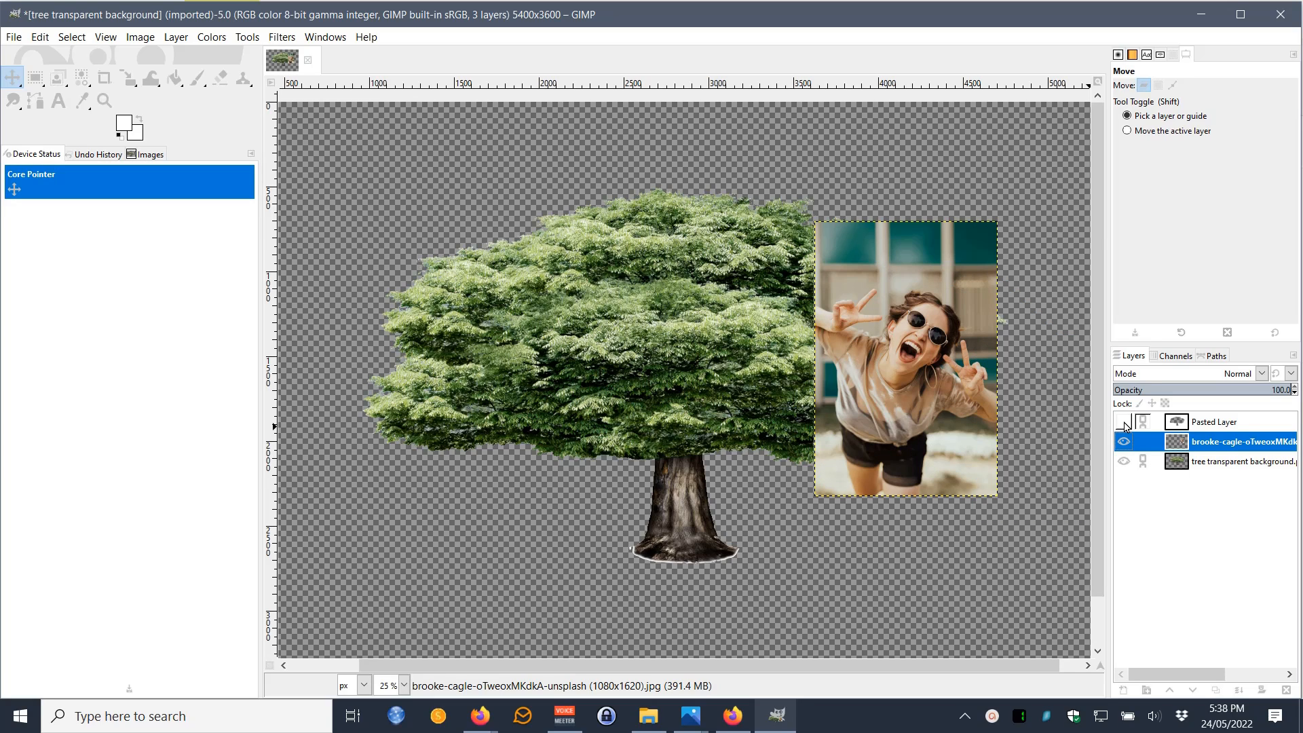
click(1124, 422)
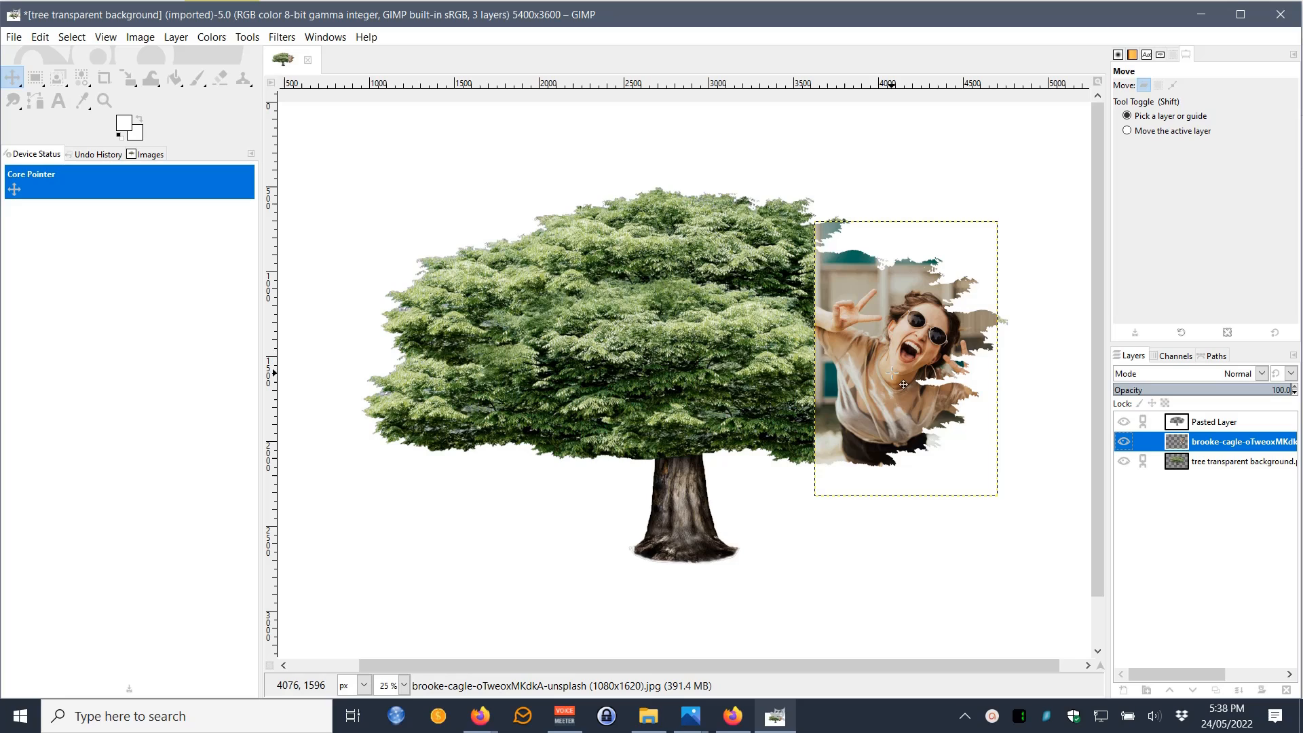
drag(861, 376, 486, 276)
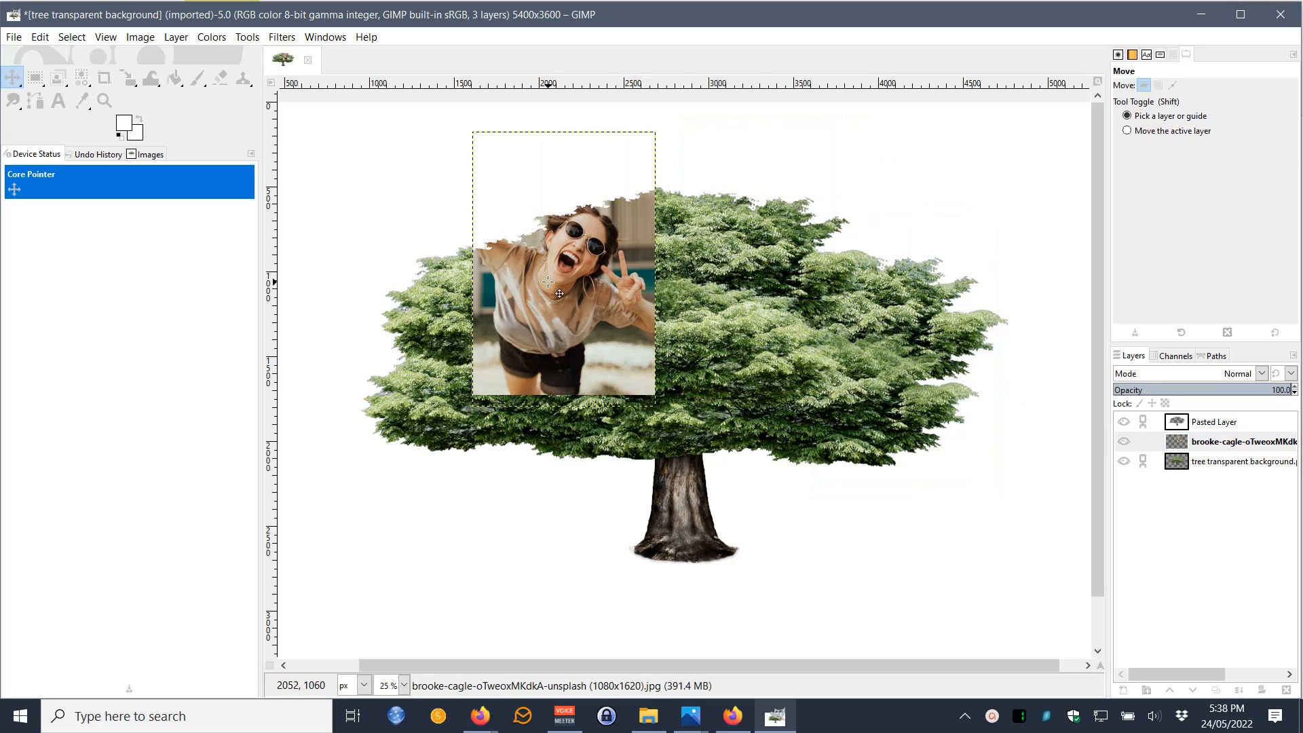
drag(563, 255, 696, 373)
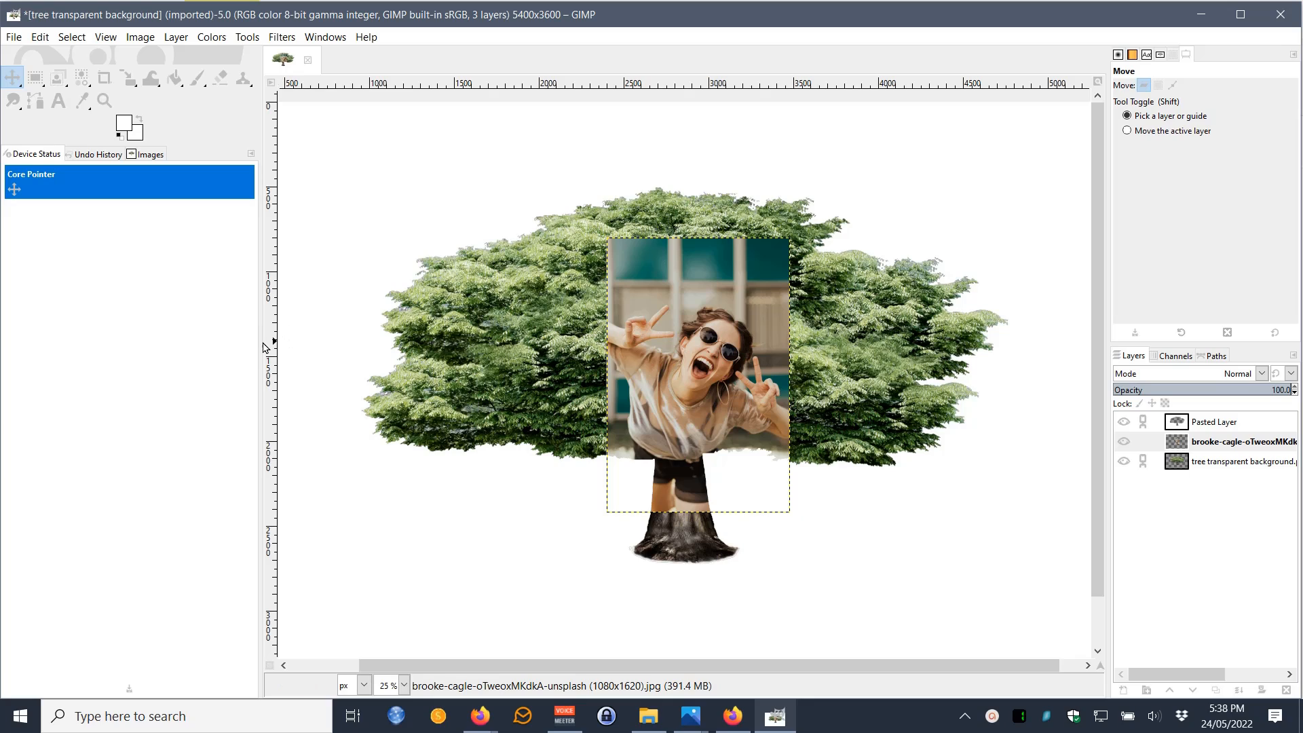
- Scale the sunglasses photo to about 455 × 682 px, keeping its aspect ratio, and place it over the top of the trunk
drag(258, 346, 136, 359)
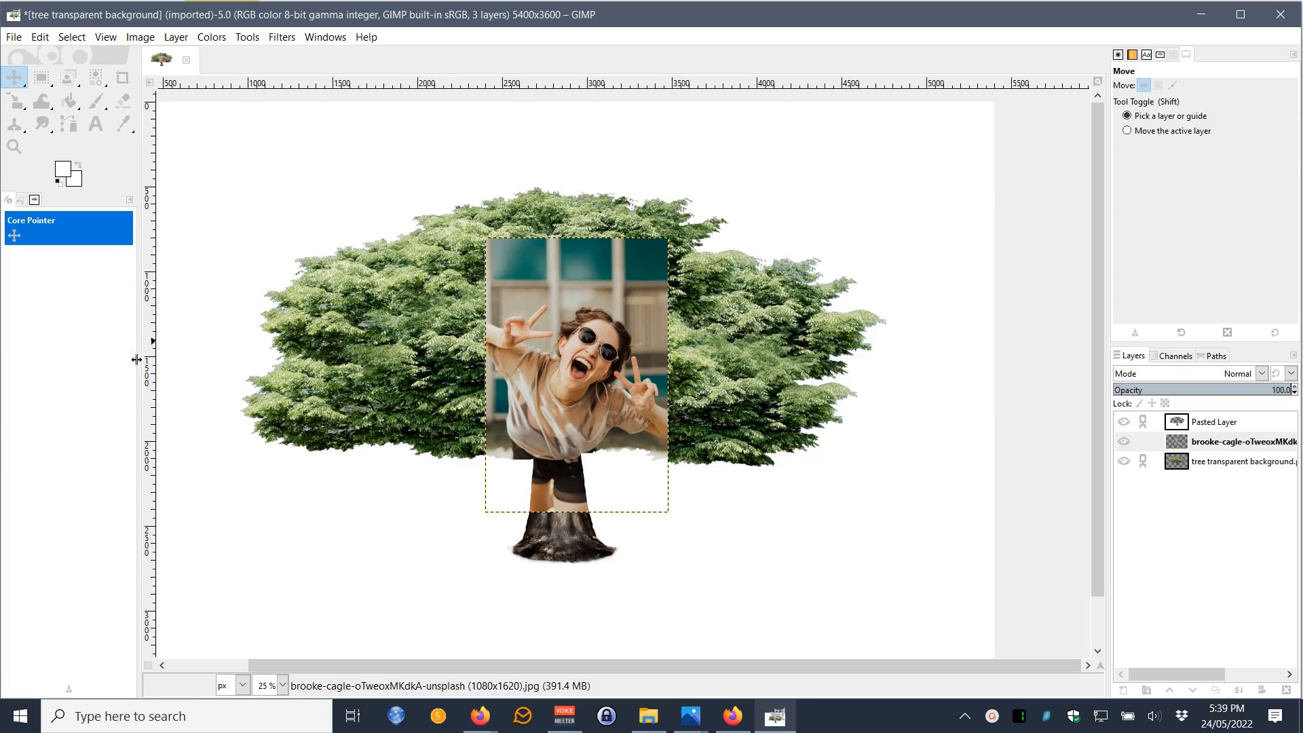
click(14, 100)
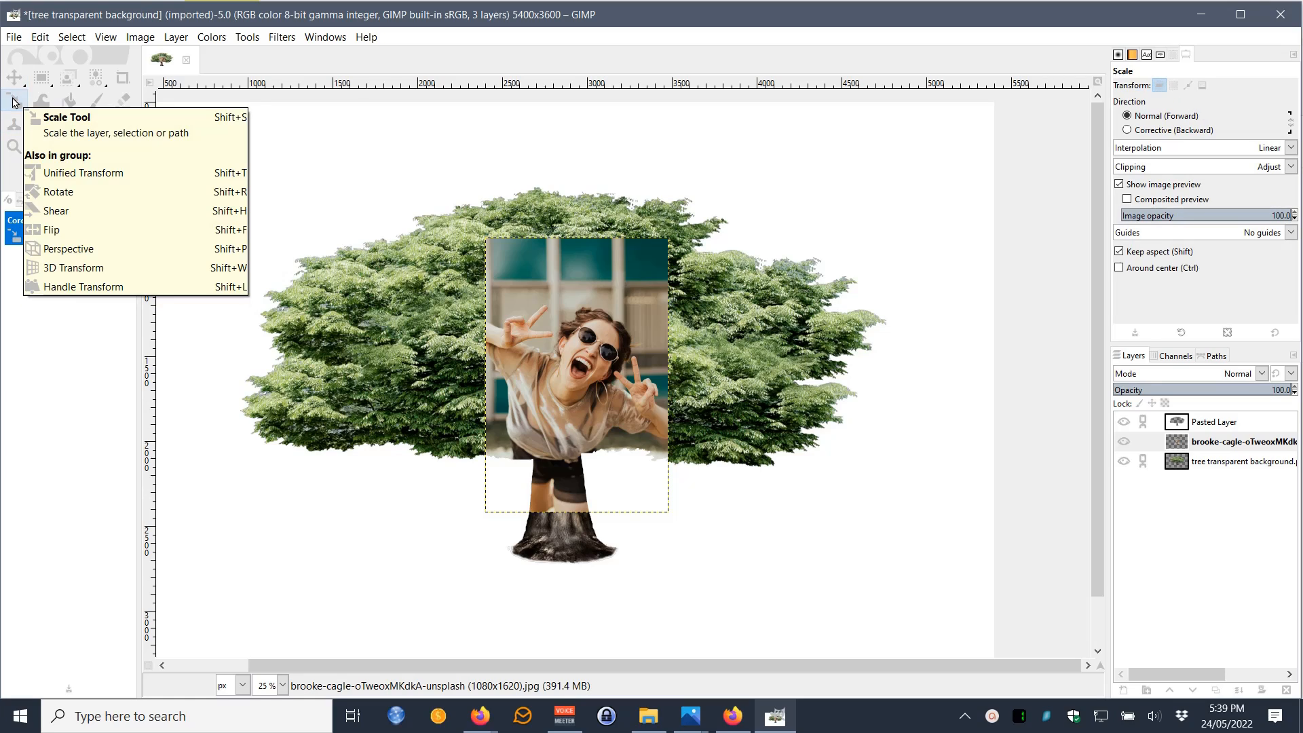
click(575, 321)
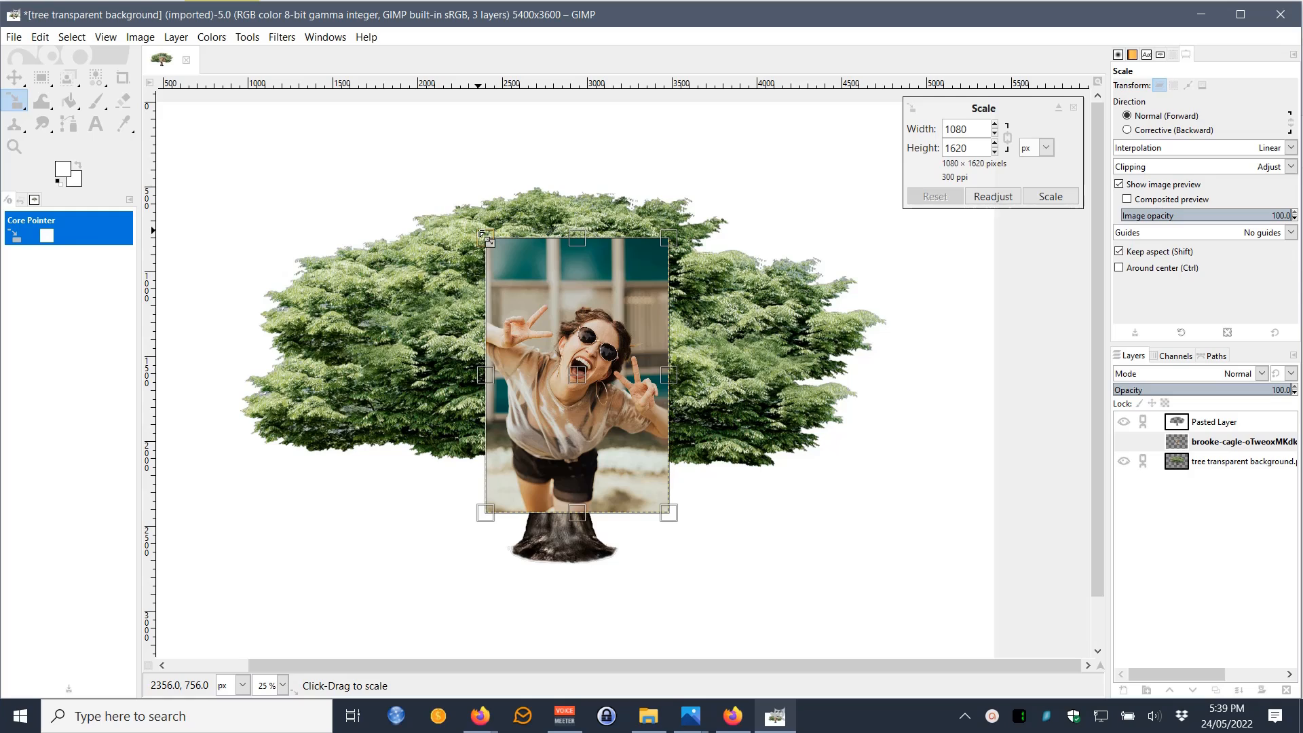
drag(484, 234, 598, 384)
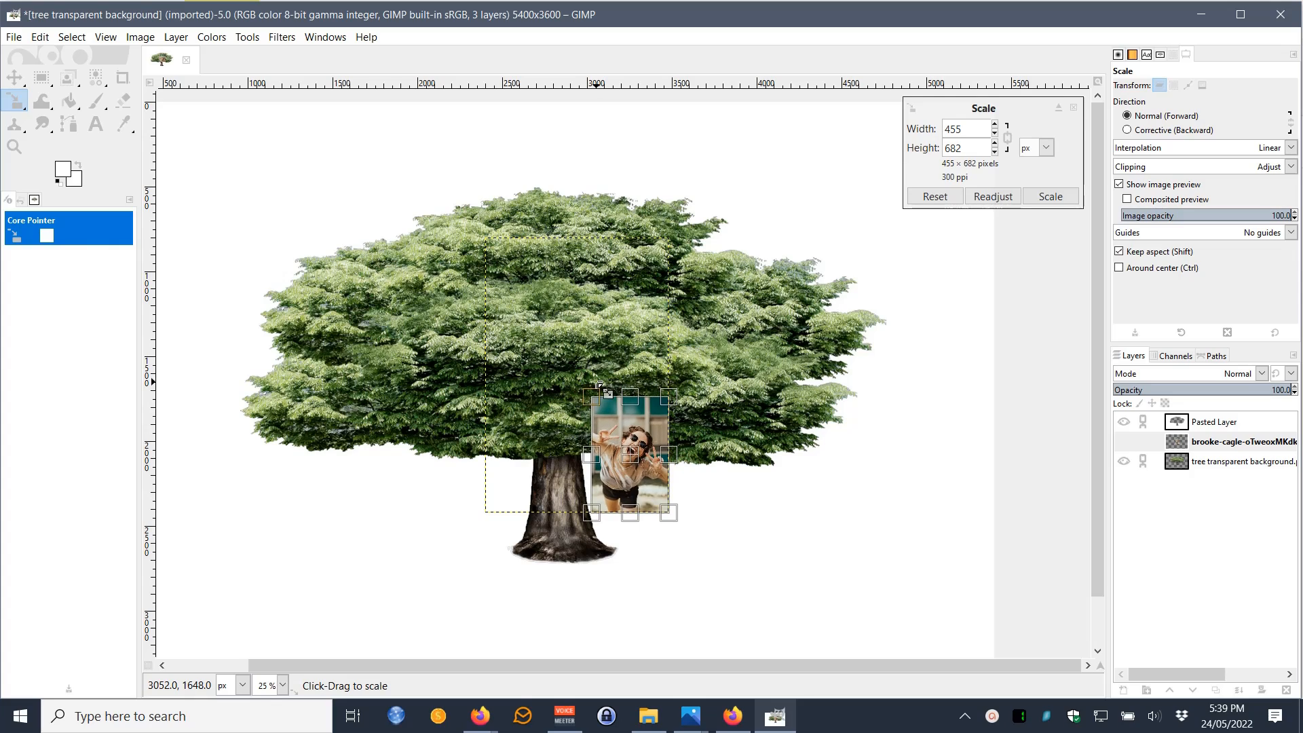
click(1048, 197)
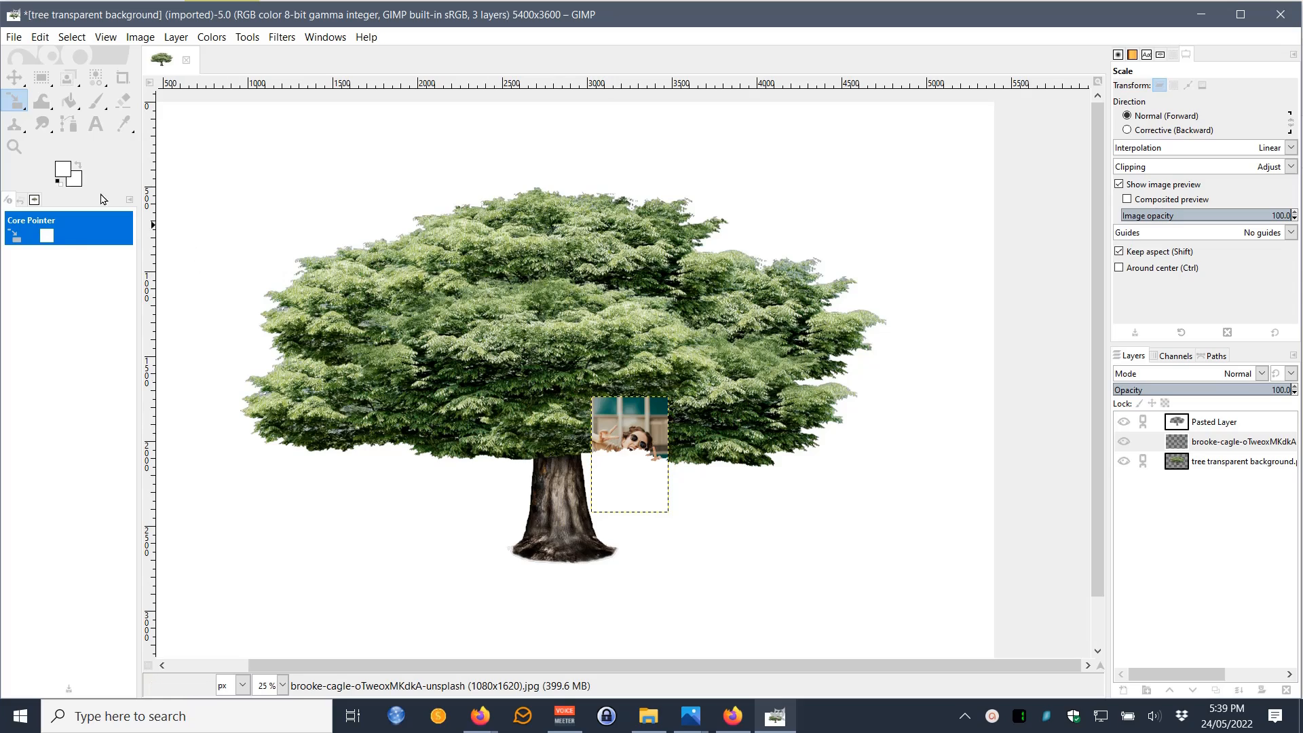
key(m)
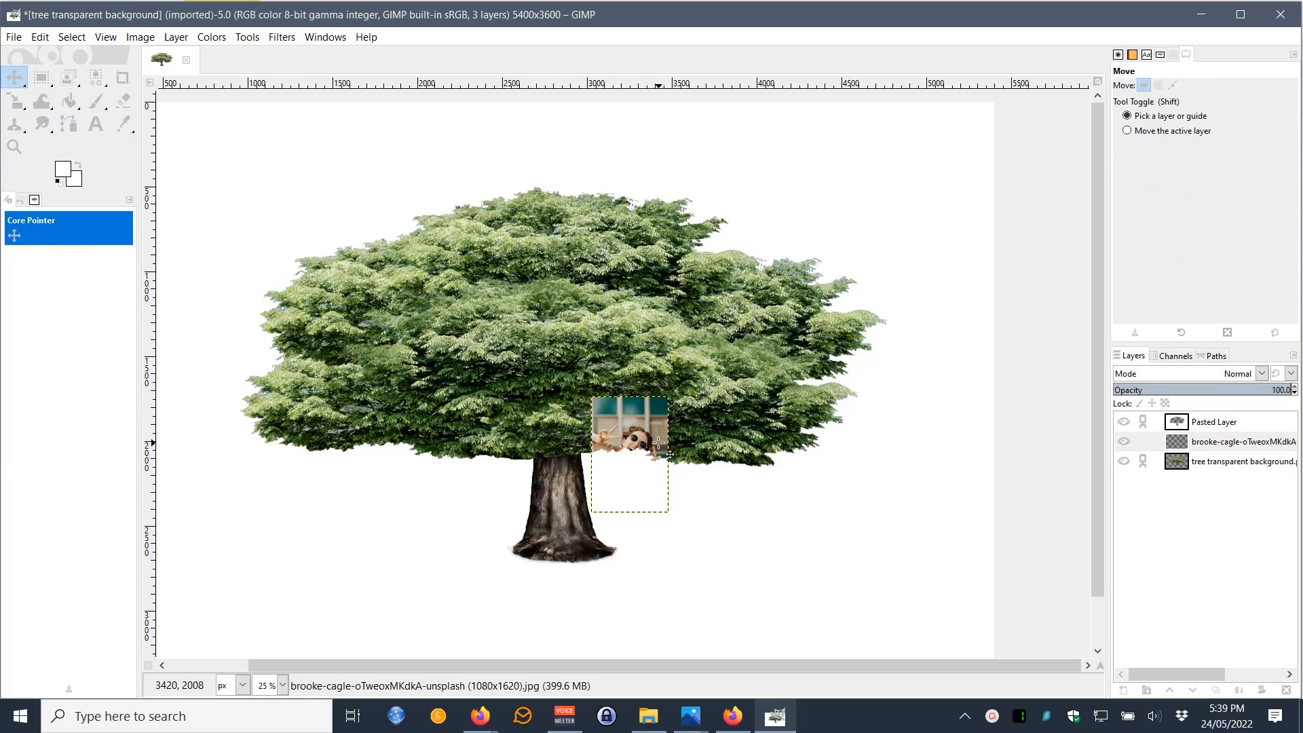
drag(652, 440, 589, 410)
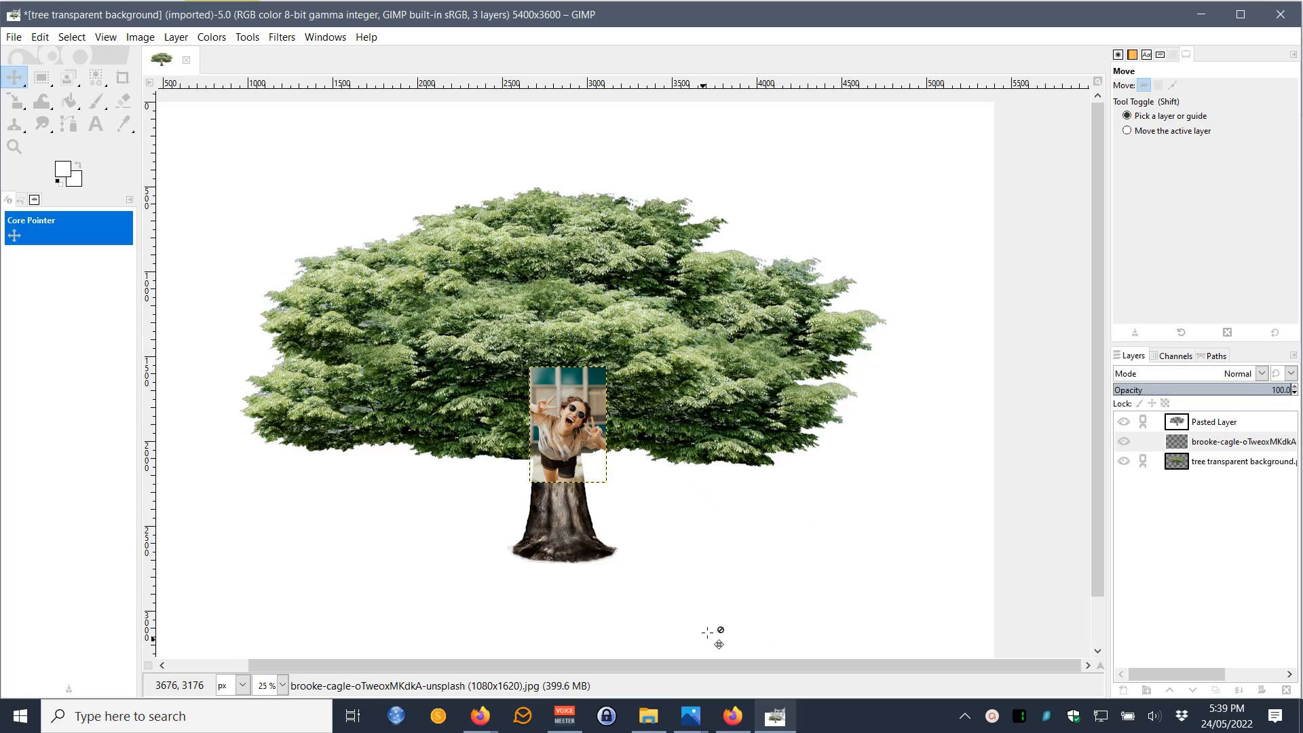
- Bring the 1618x1080 photo of the smiling woman in the forest from the pictures folder into GIMP as a new layer below the white layer
mouse_move(645, 722)
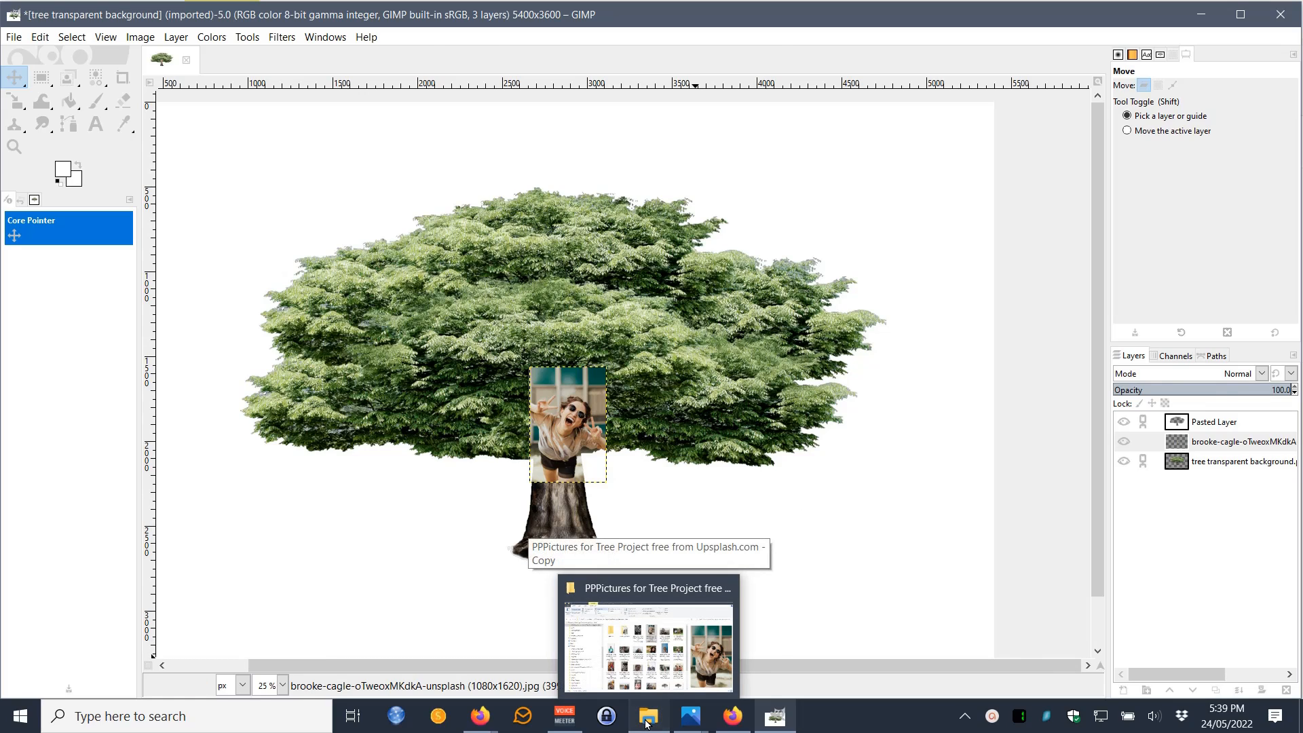
click(651, 644)
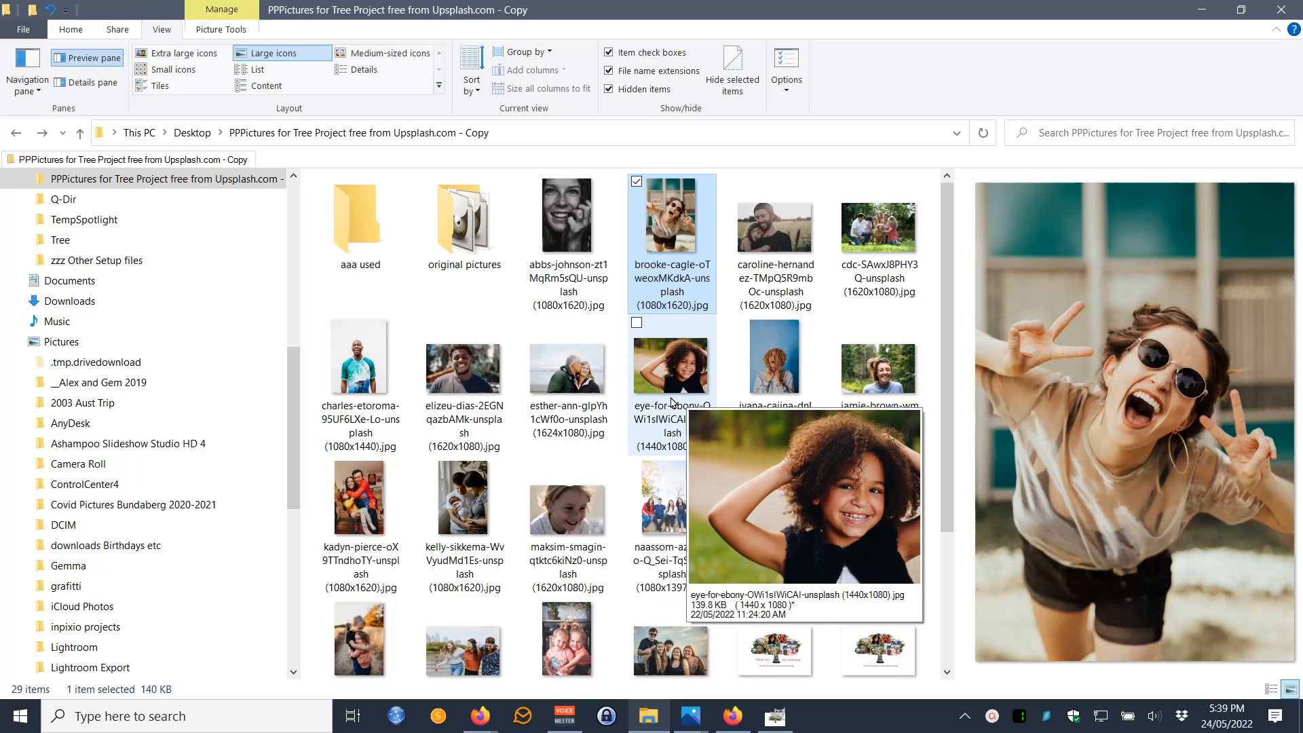
scroll(638, 563, down, 3)
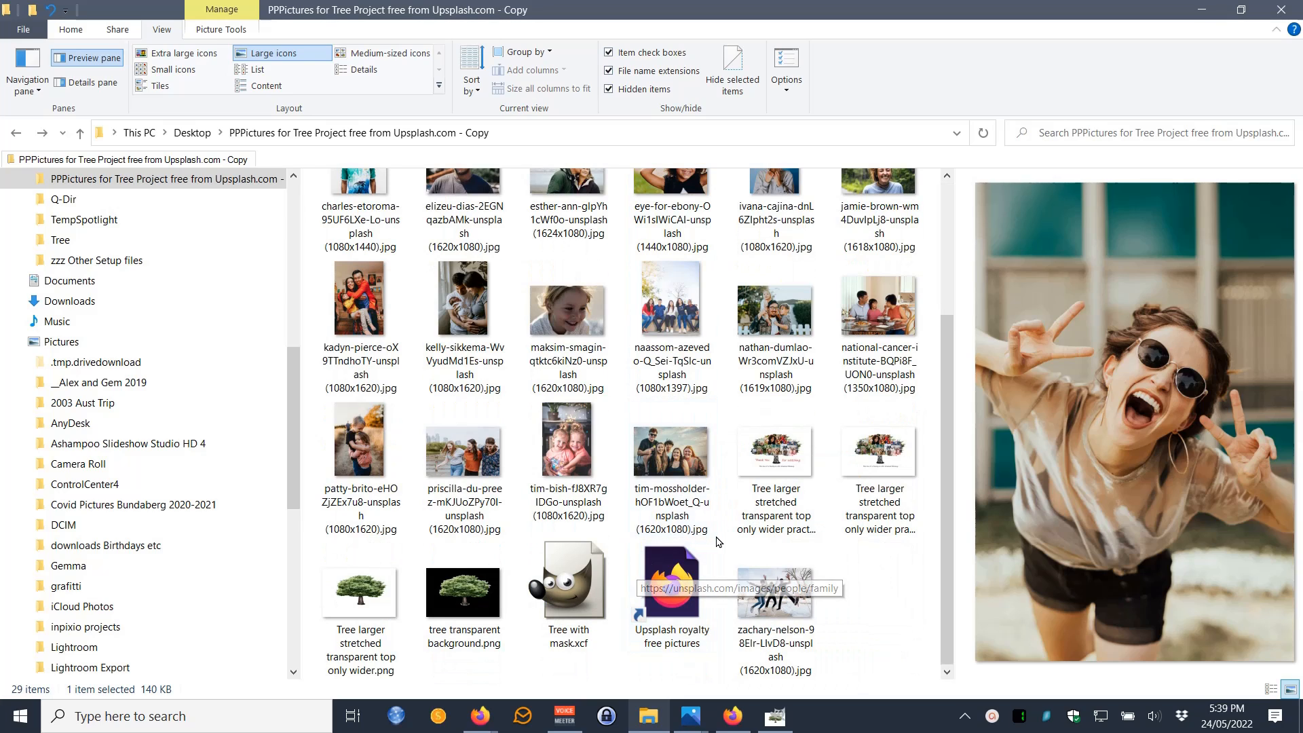
scroll(637, 563, up, 3)
mouse_move(655, 425)
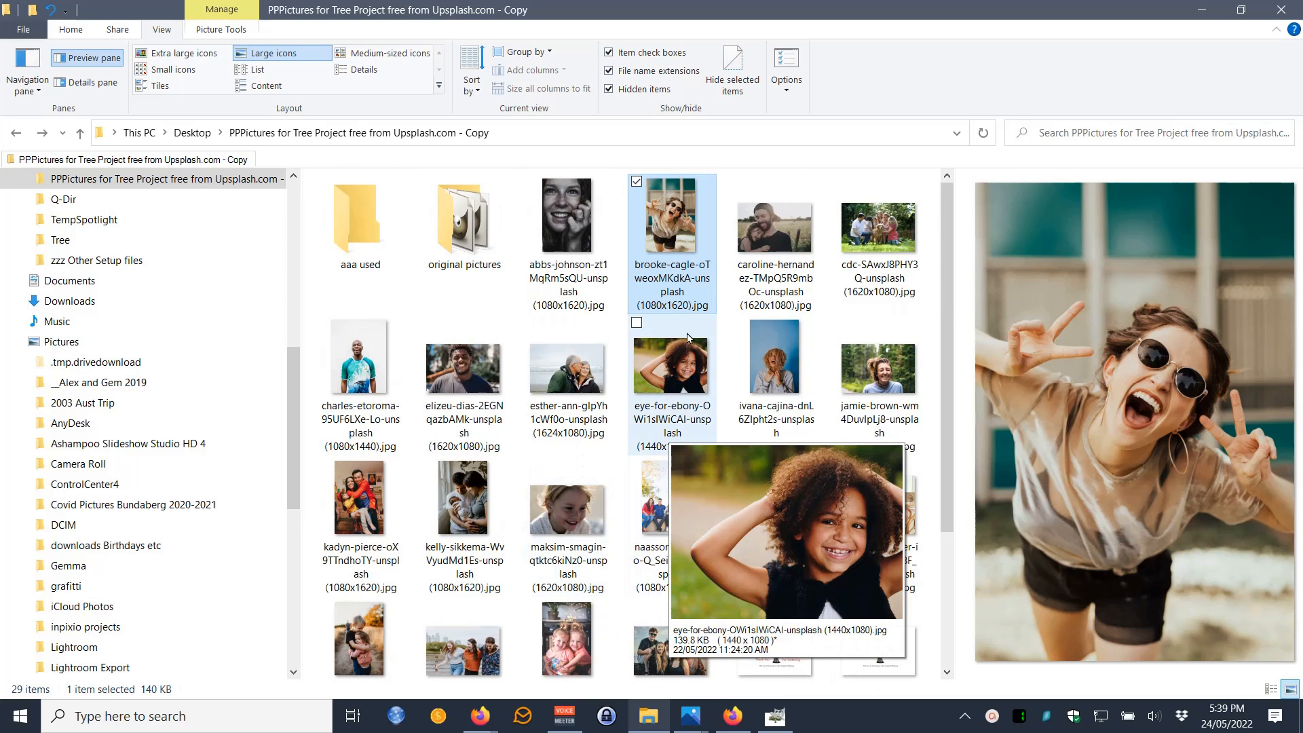
click(866, 367)
drag(687, 455, 531, 509)
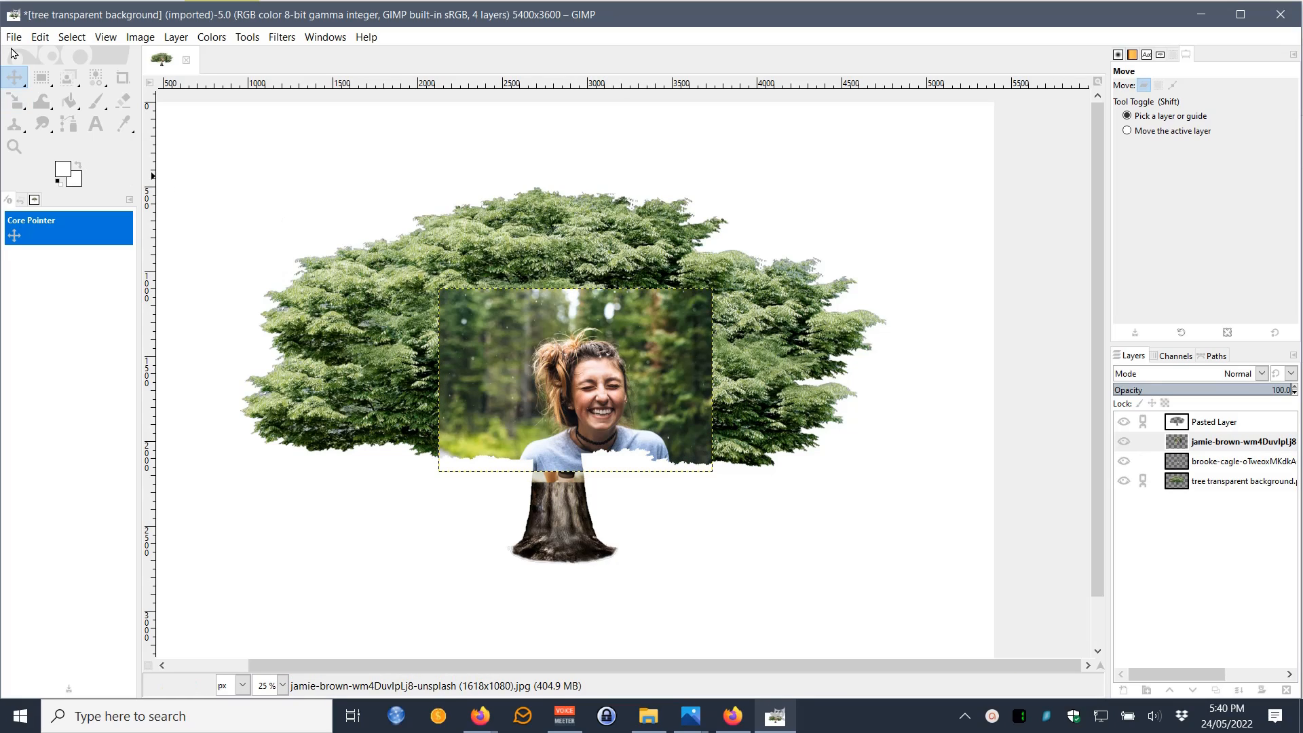
- Scale the forest photo to about 841 × 561 px, keeping its aspect ratio, and place it directly left of the sunglasses photo
click(15, 101)
click(543, 342)
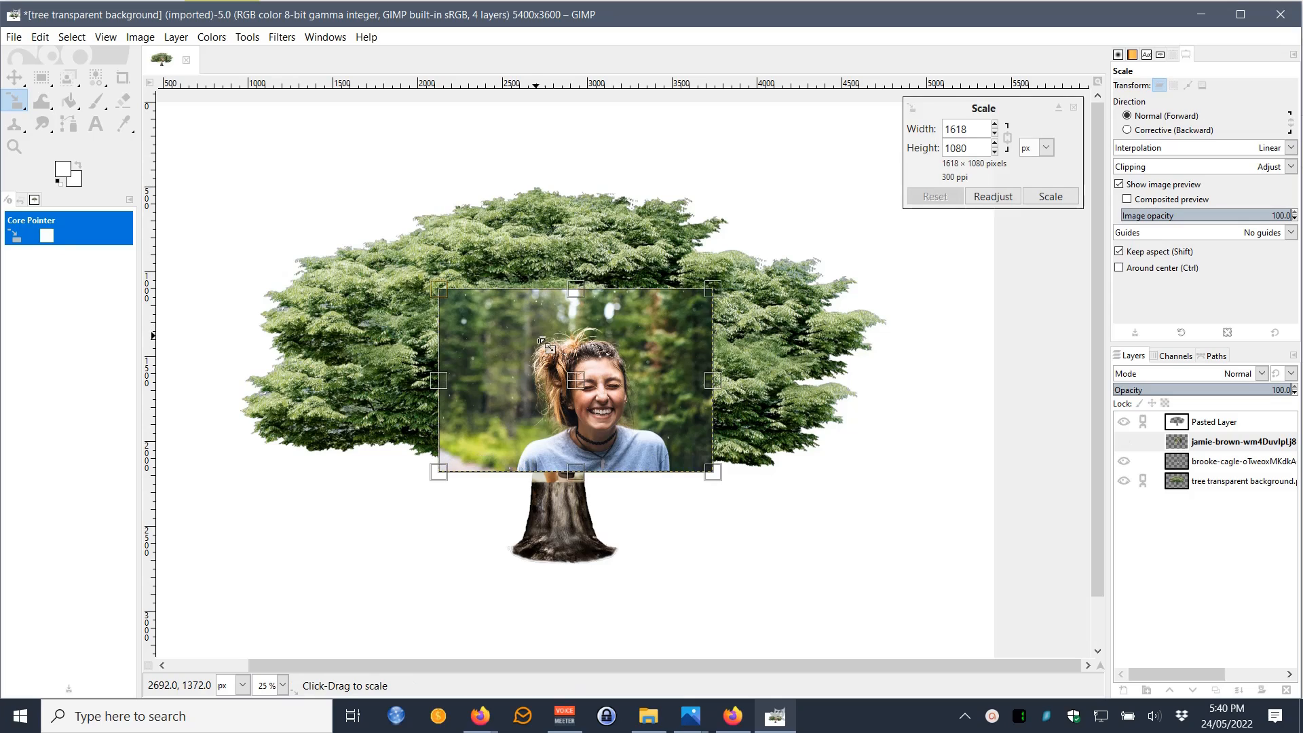
drag(540, 339, 621, 389)
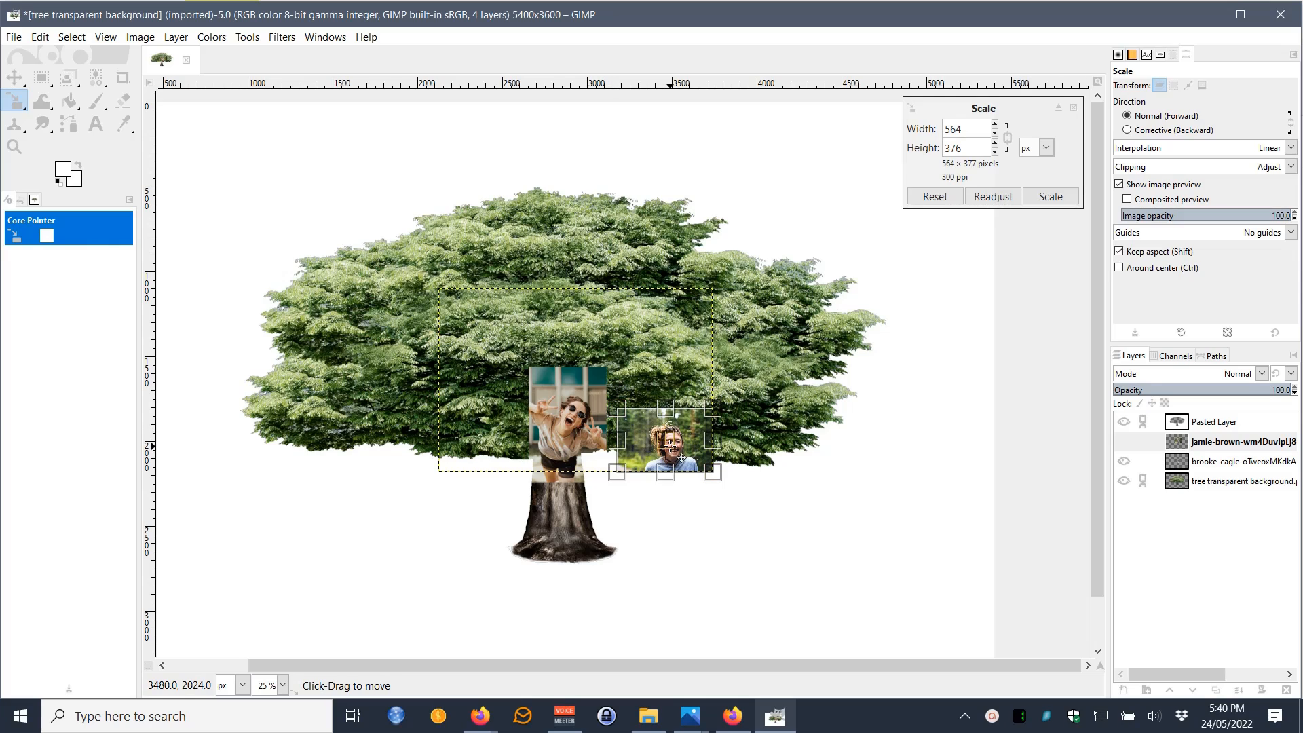
drag(676, 450, 492, 440)
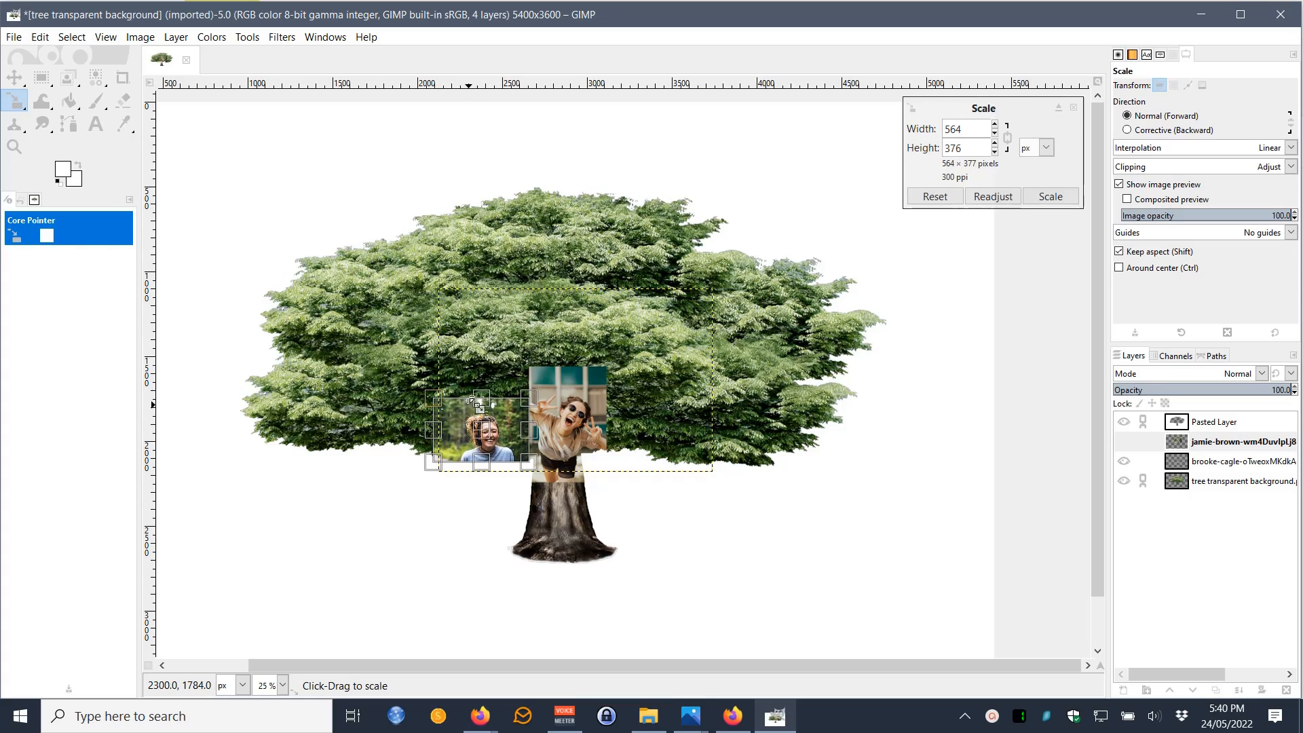
drag(433, 397, 386, 357)
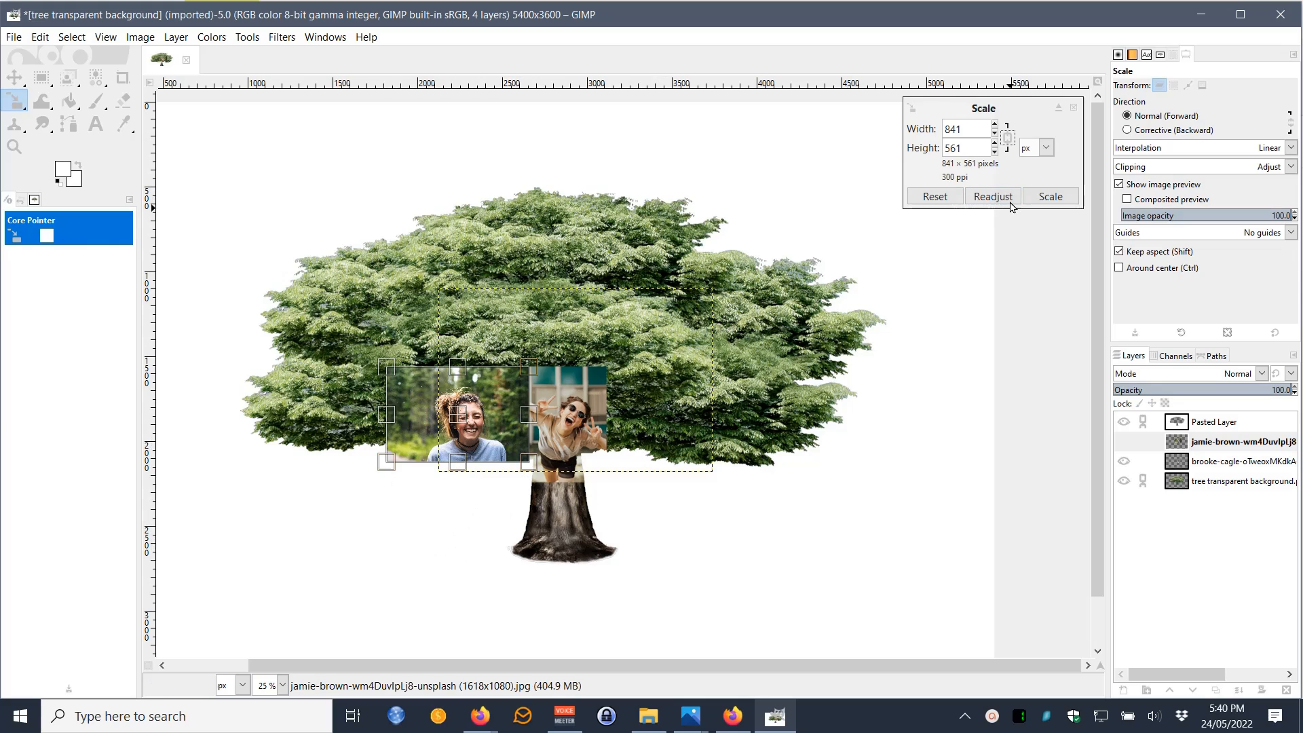
click(1050, 196)
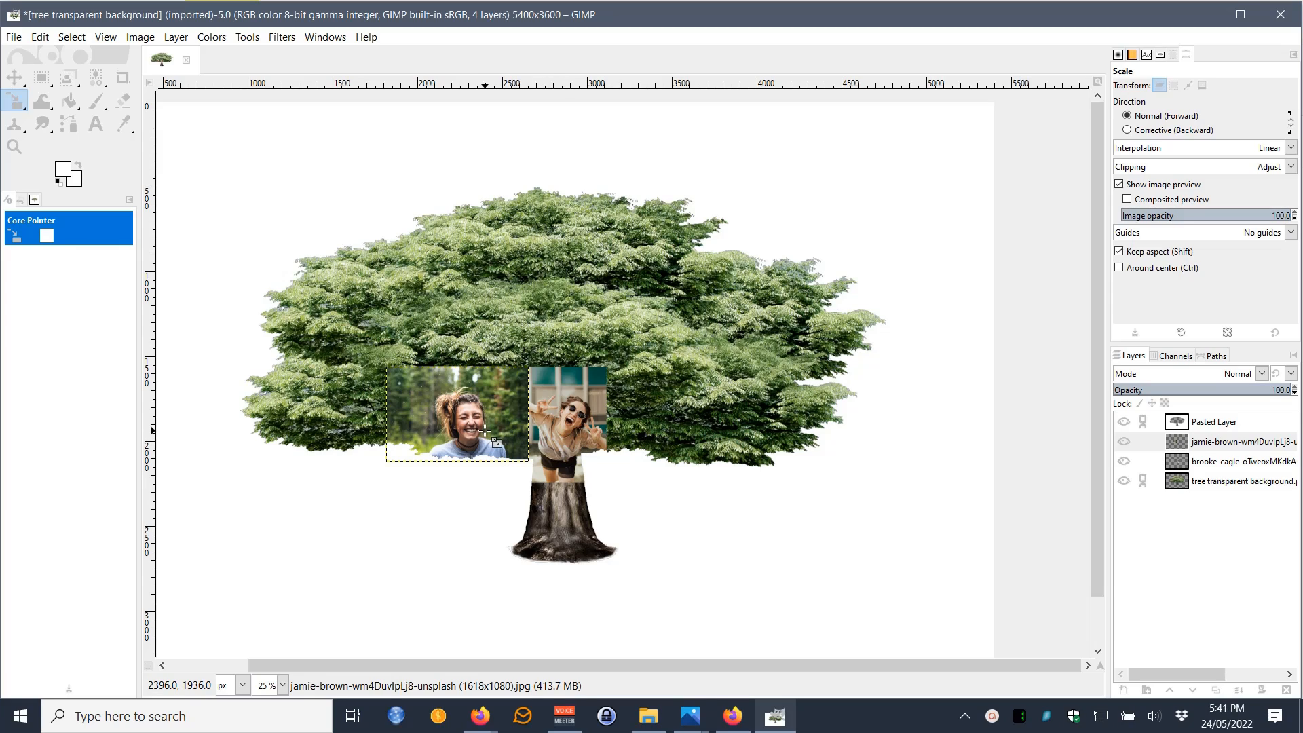
- Raise the sunglasses photo's layer above the forest photo's layer and enlarge it to about 543 × 816 px, keeping its aspect ratio
click(1176, 461)
drag(1176, 461, 1177, 442)
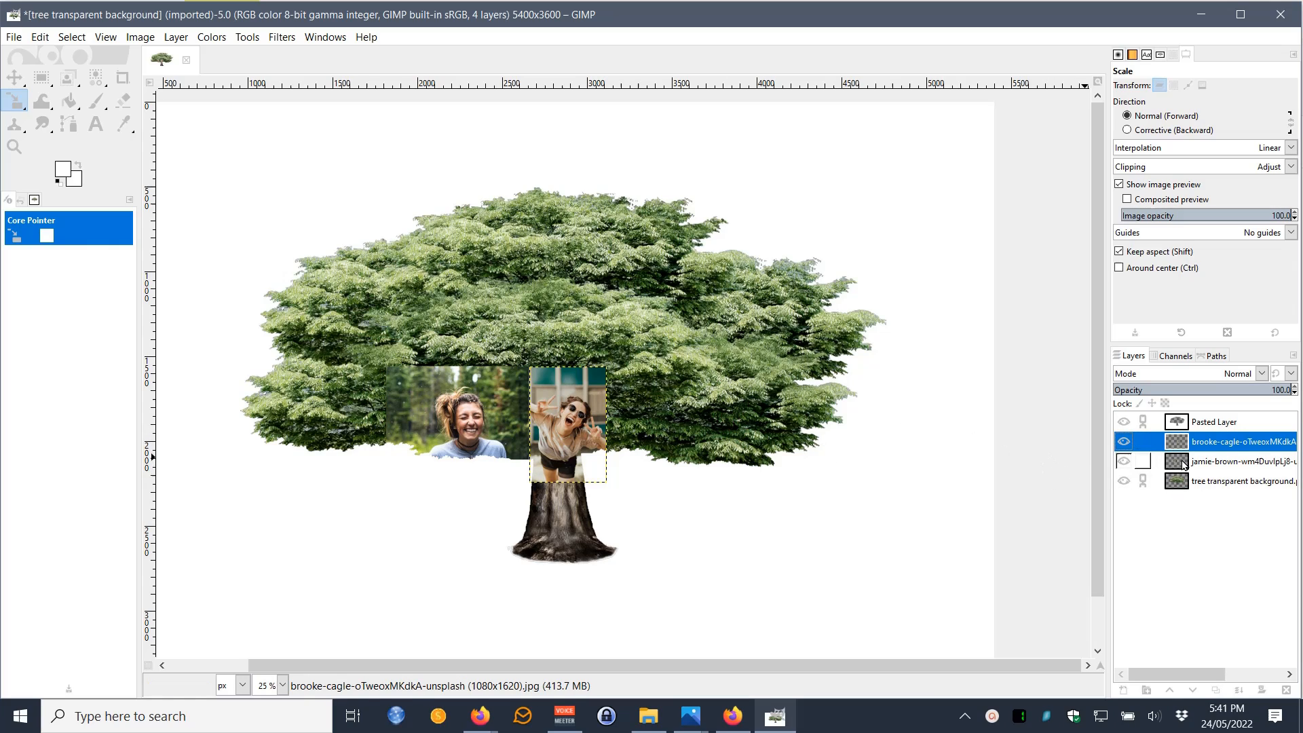
click(719, 459)
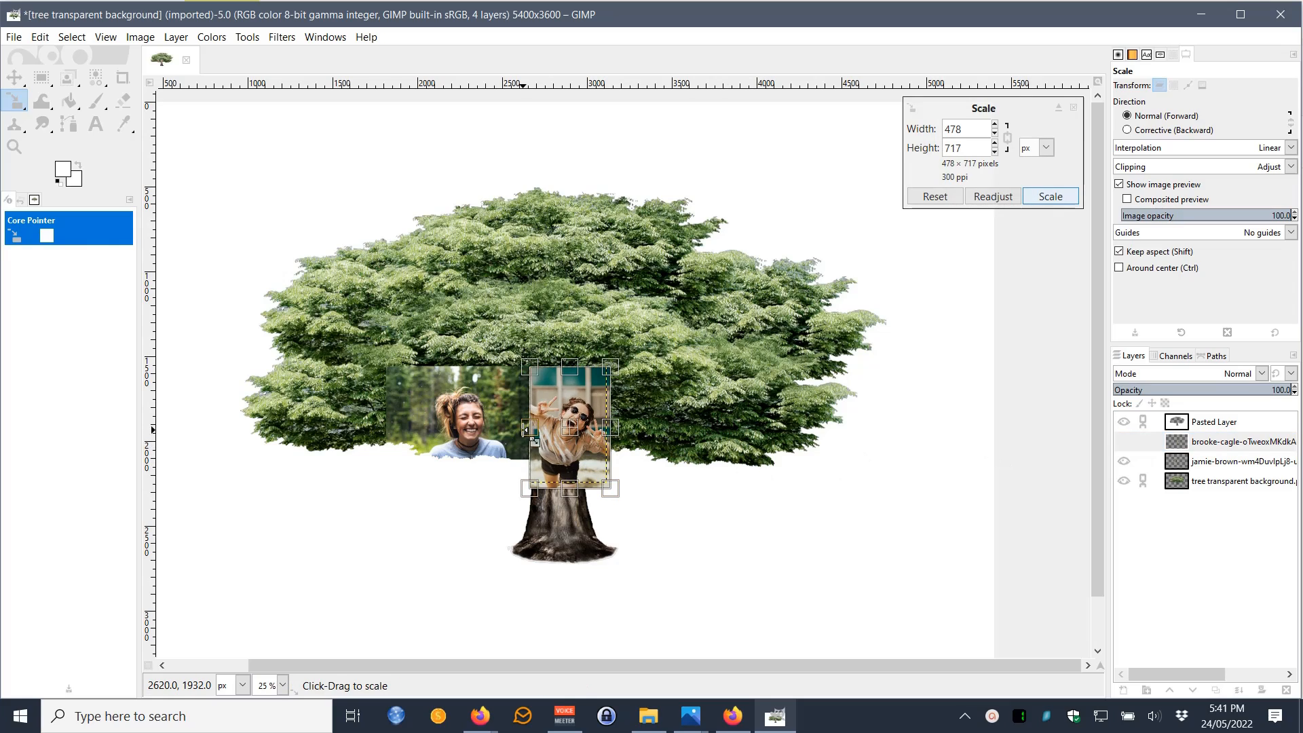
drag(532, 427, 520, 428)
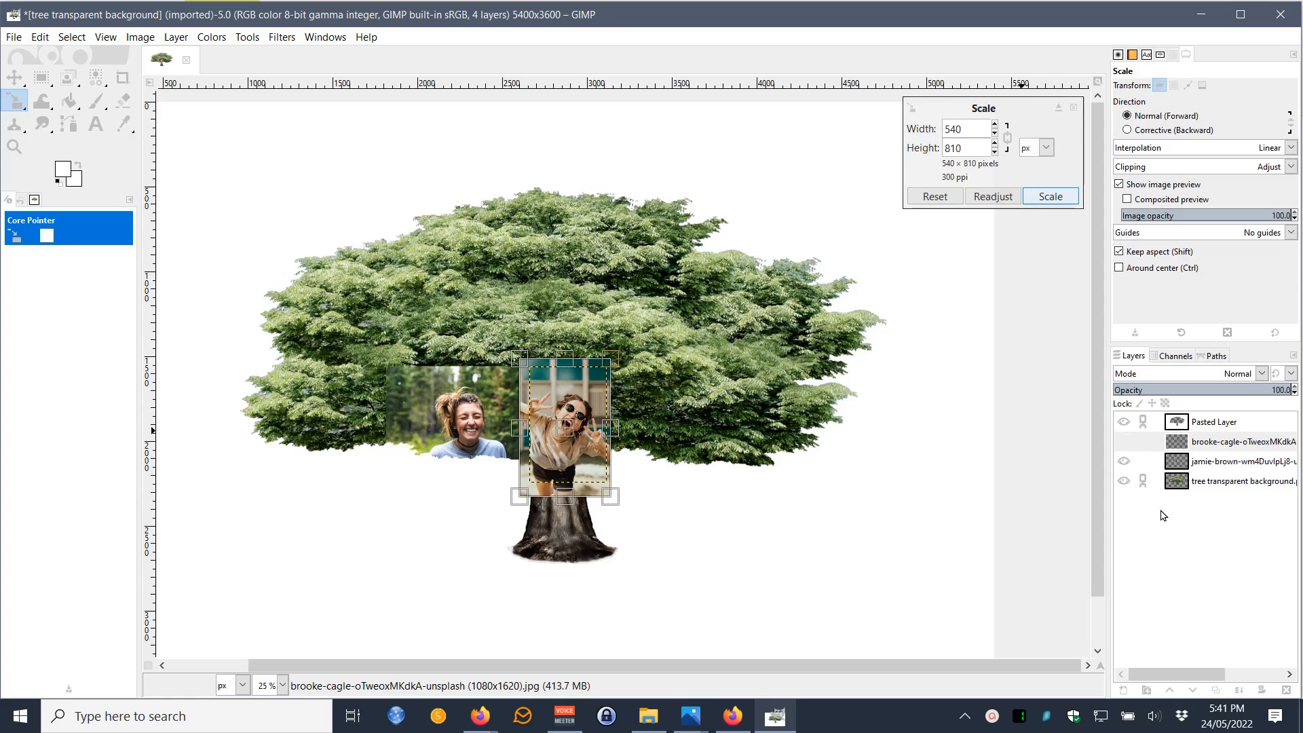
click(1120, 444)
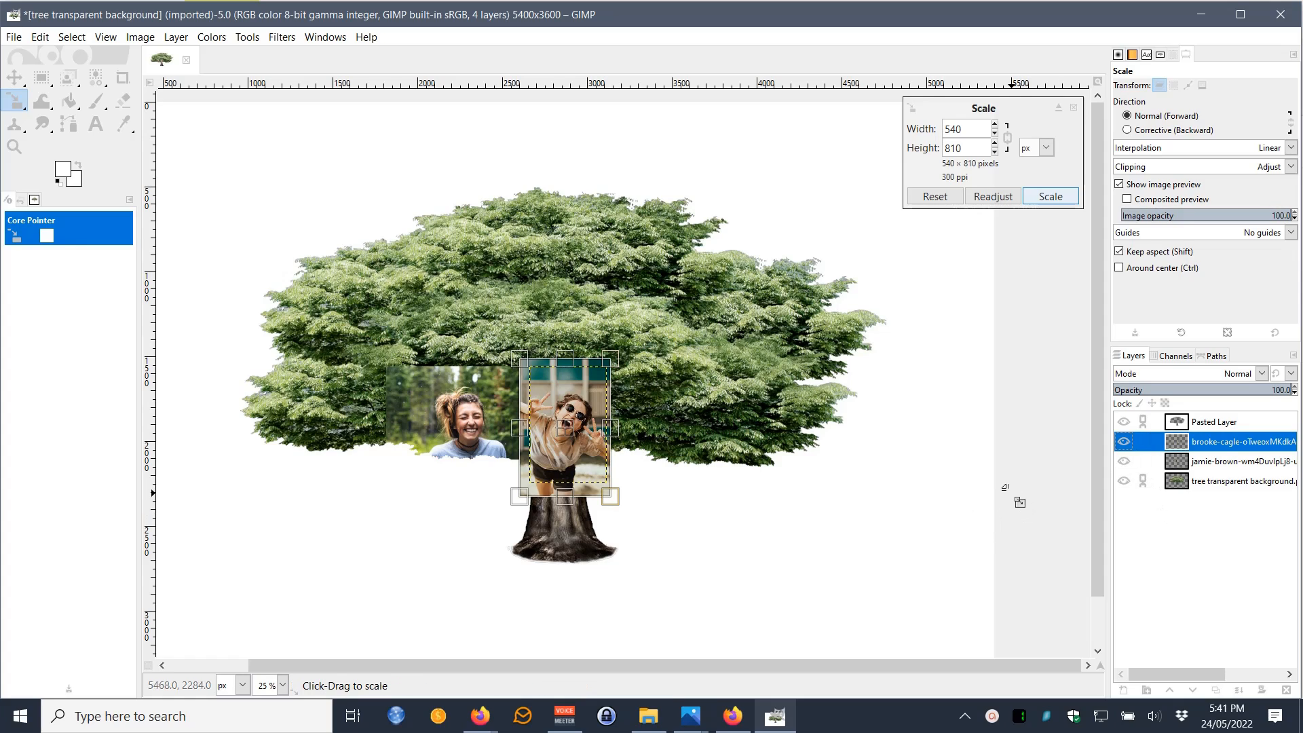
click(1059, 204)
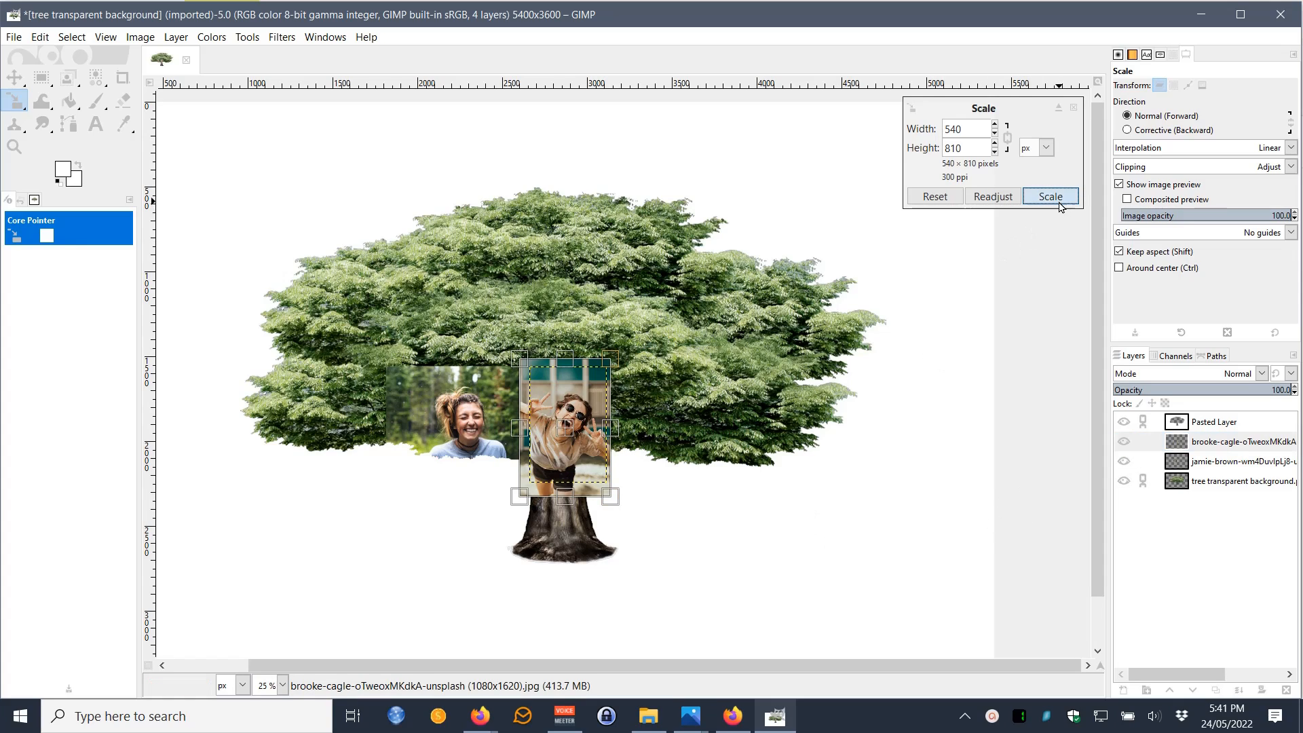
click(712, 495)
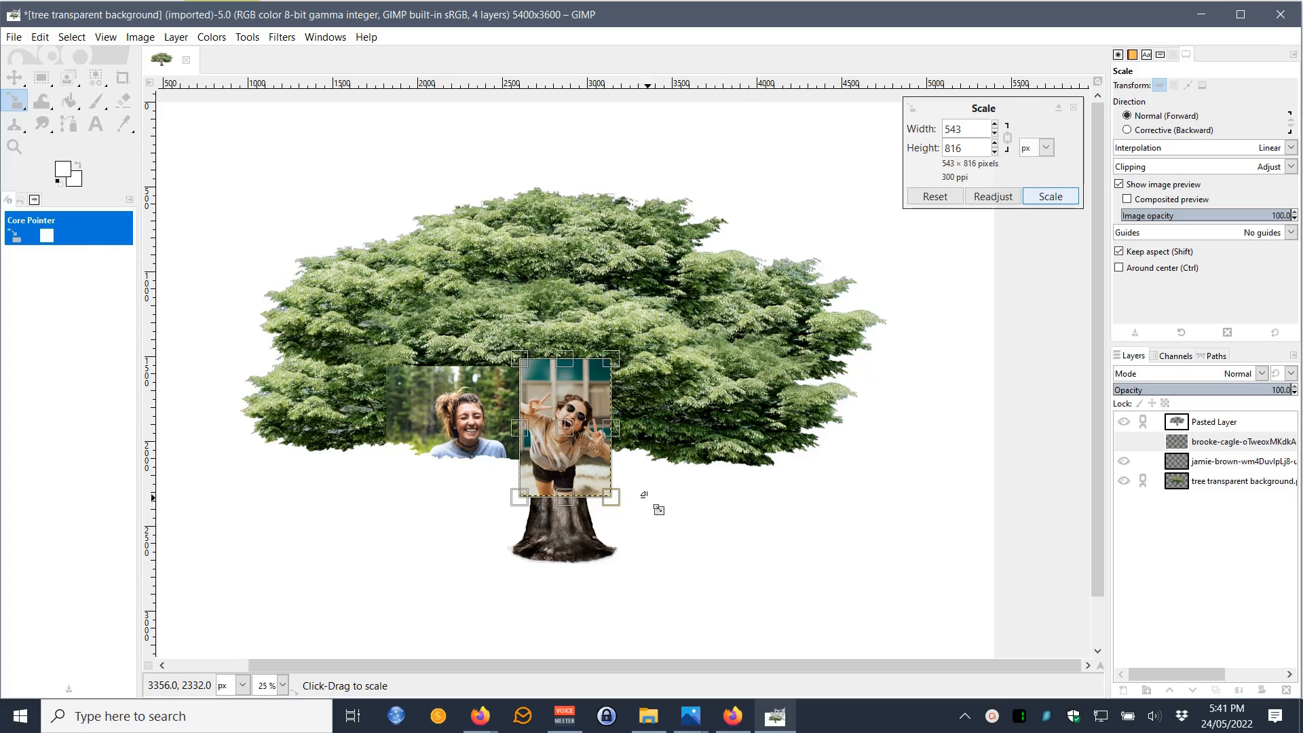
click(1130, 445)
click(1031, 199)
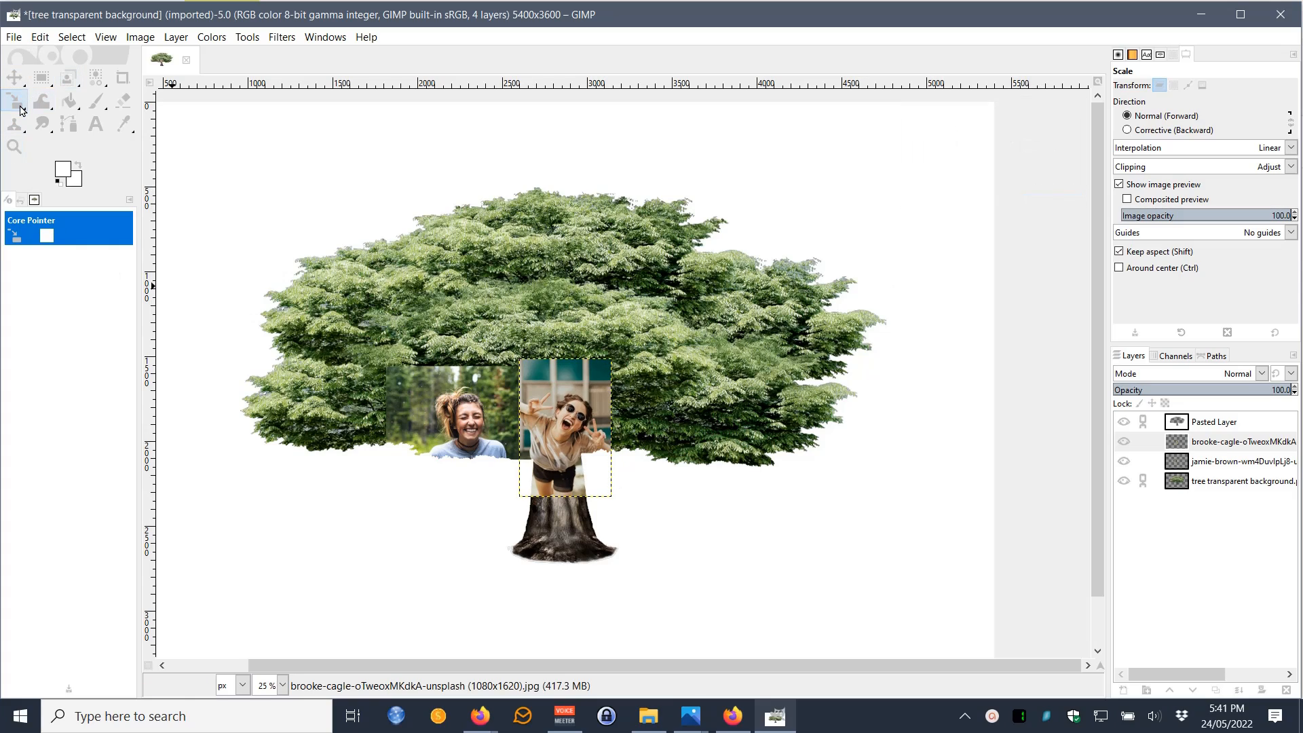
- Move the sunglasses photo slightly upward so that it overlaps the forest photo's edge above the trunk
click(16, 83)
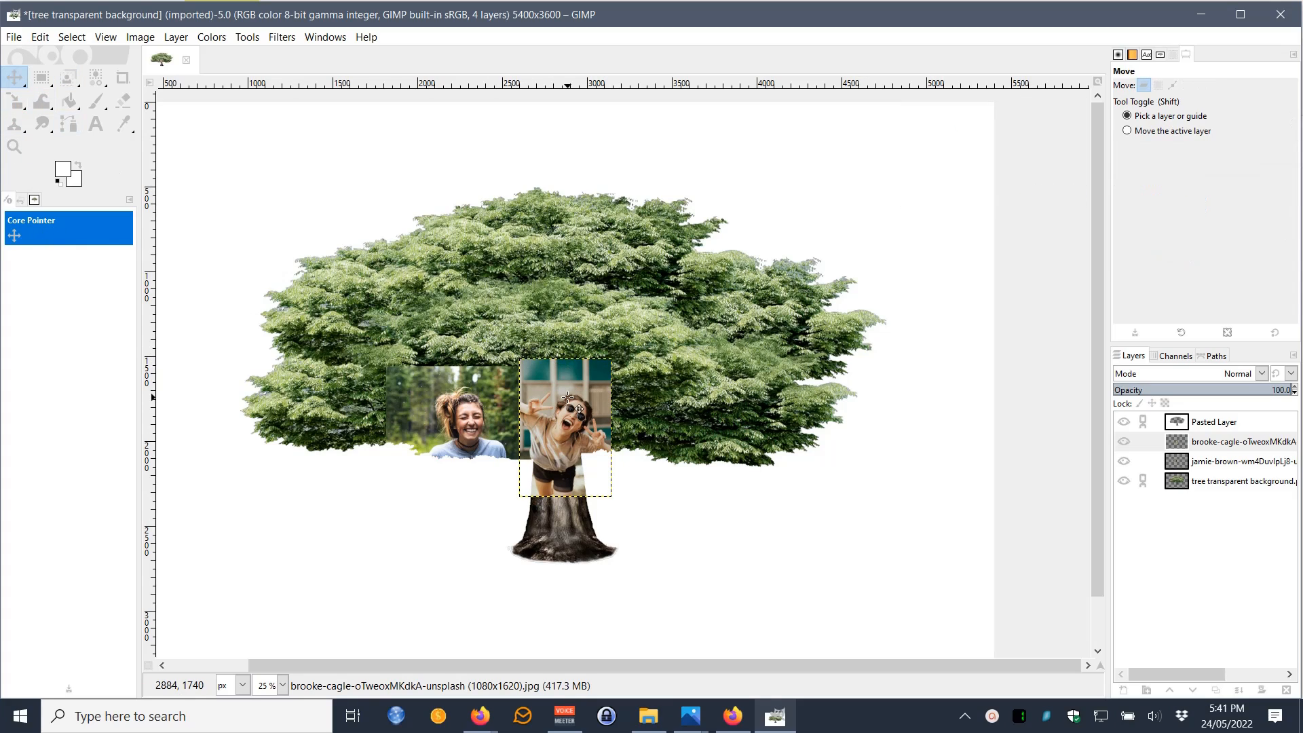
drag(568, 394, 573, 387)
click(741, 581)
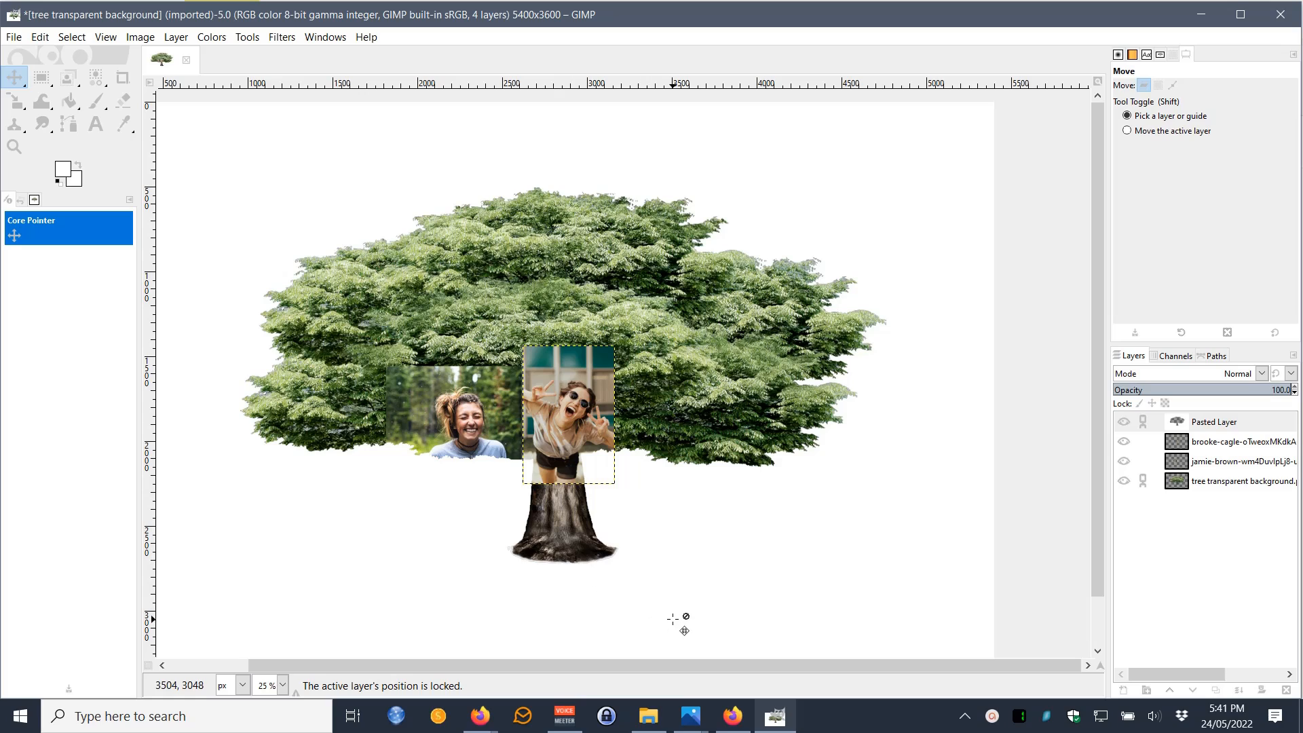
- Bring the 1080x1620 black-and-white photo of the smiling woman from the pictures folder into GIMP as a new layer
click(648, 716)
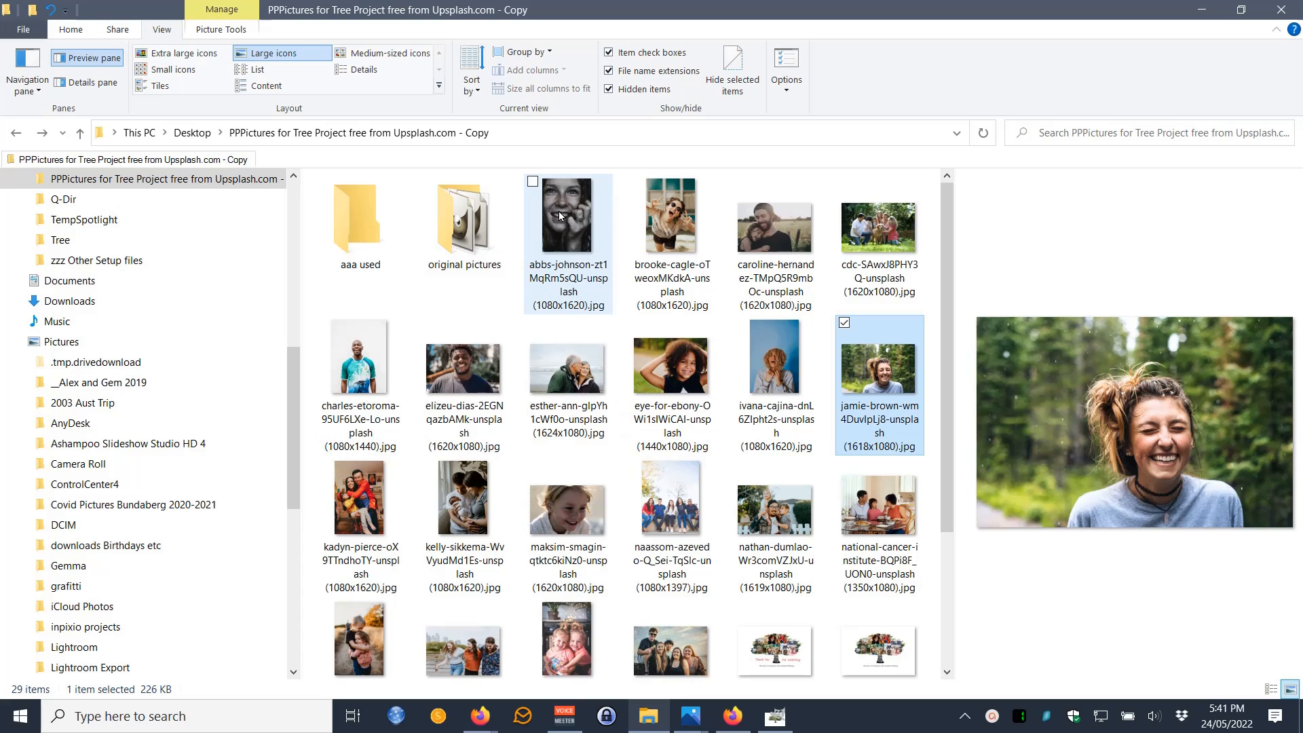
click(560, 216)
drag(560, 220, 572, 532)
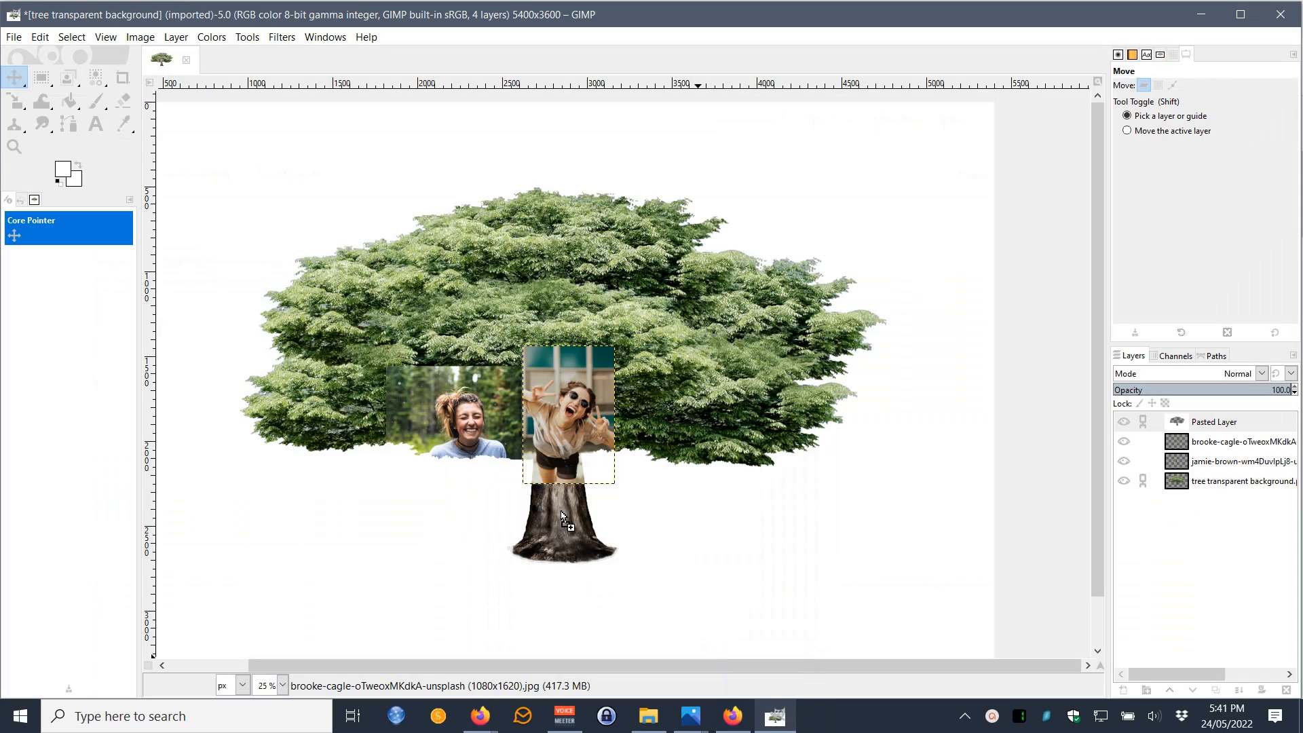
drag(535, 303, 536, 298)
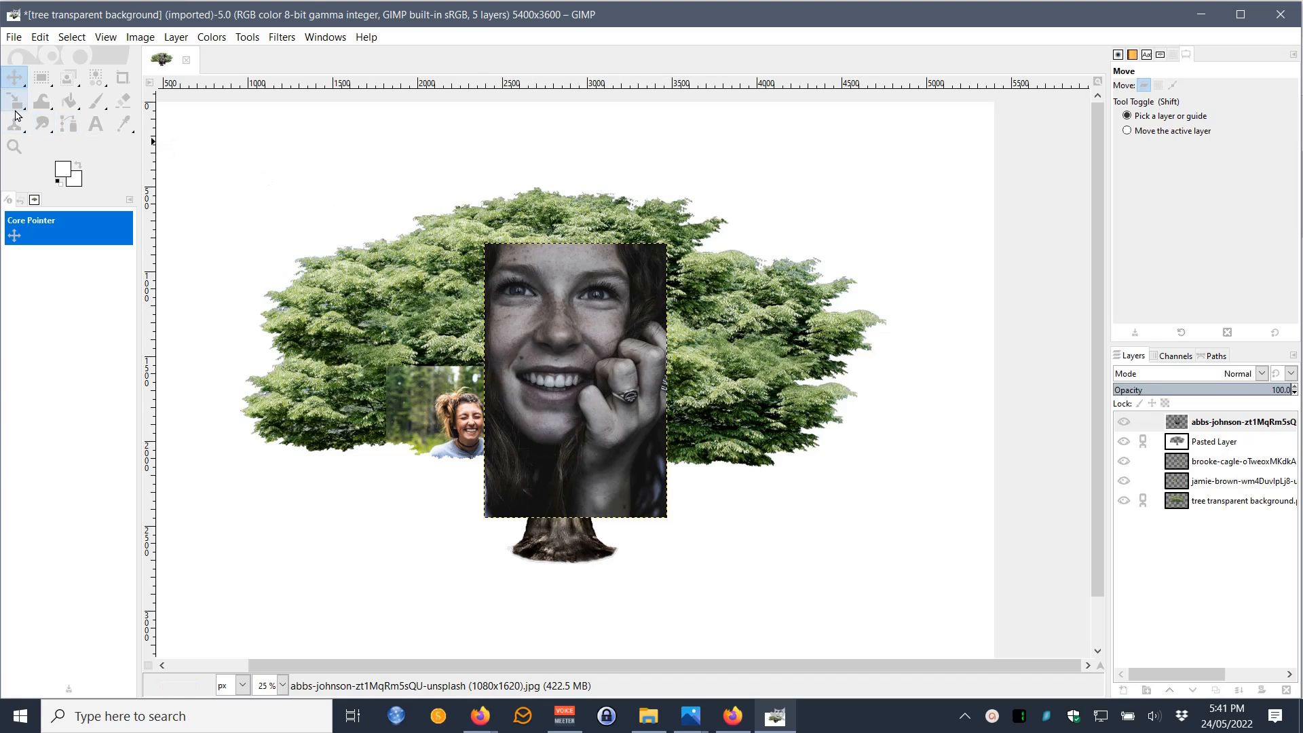
- Scale the black-and-white photo to about 428 × 642 px, keeping its aspect ratio, and place it over the tree trunk
key(shift+s)
click(543, 296)
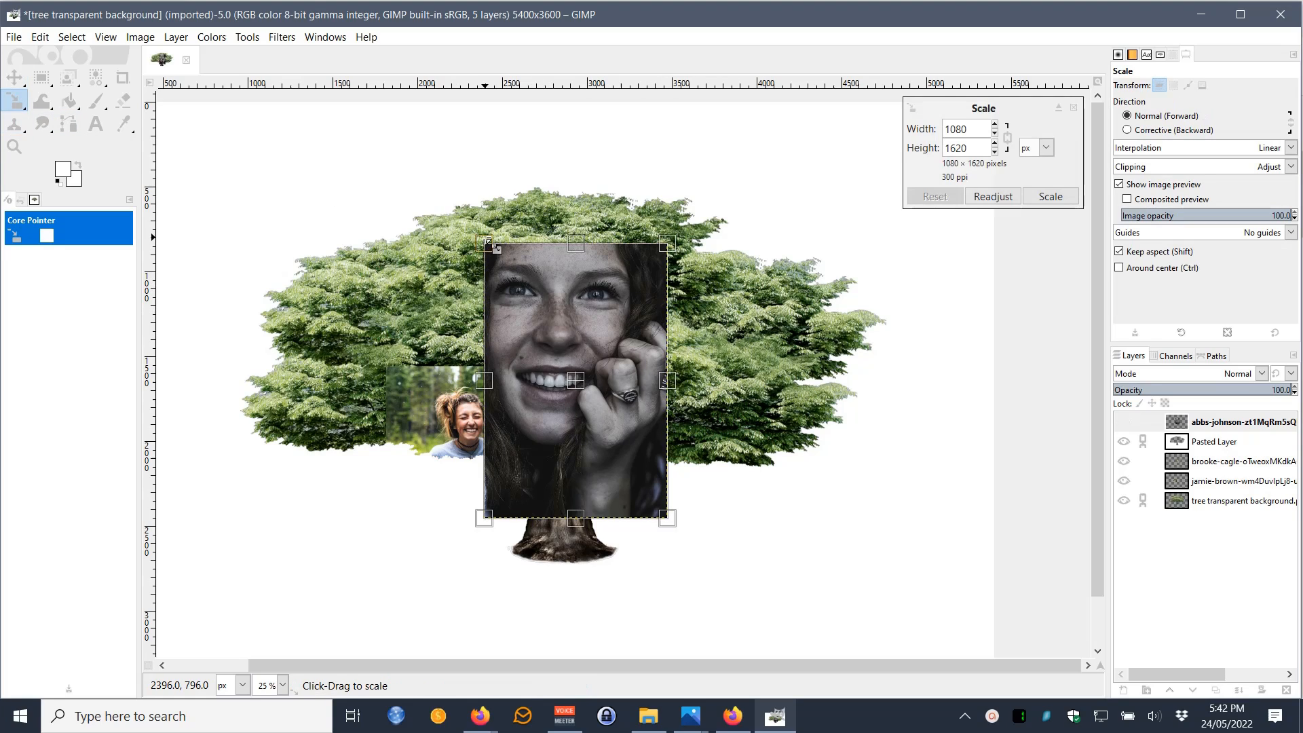
drag(489, 243, 620, 398)
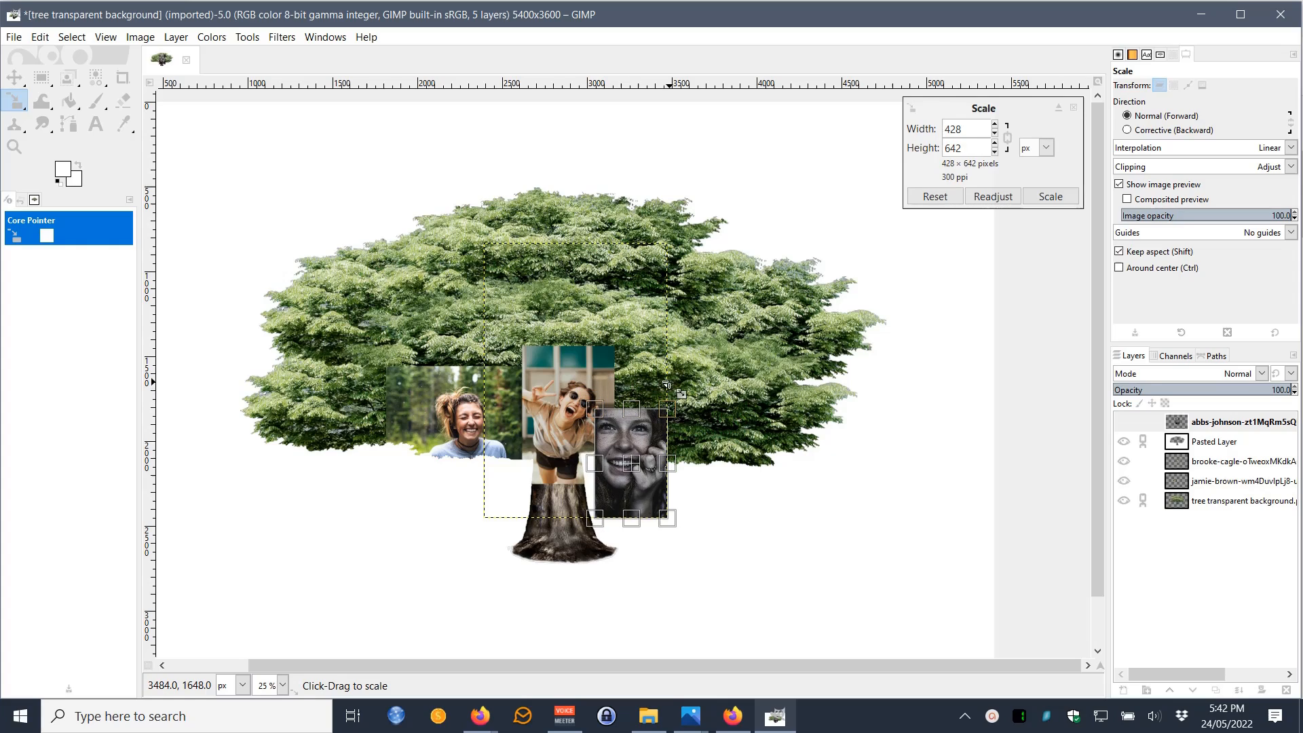
click(1051, 196)
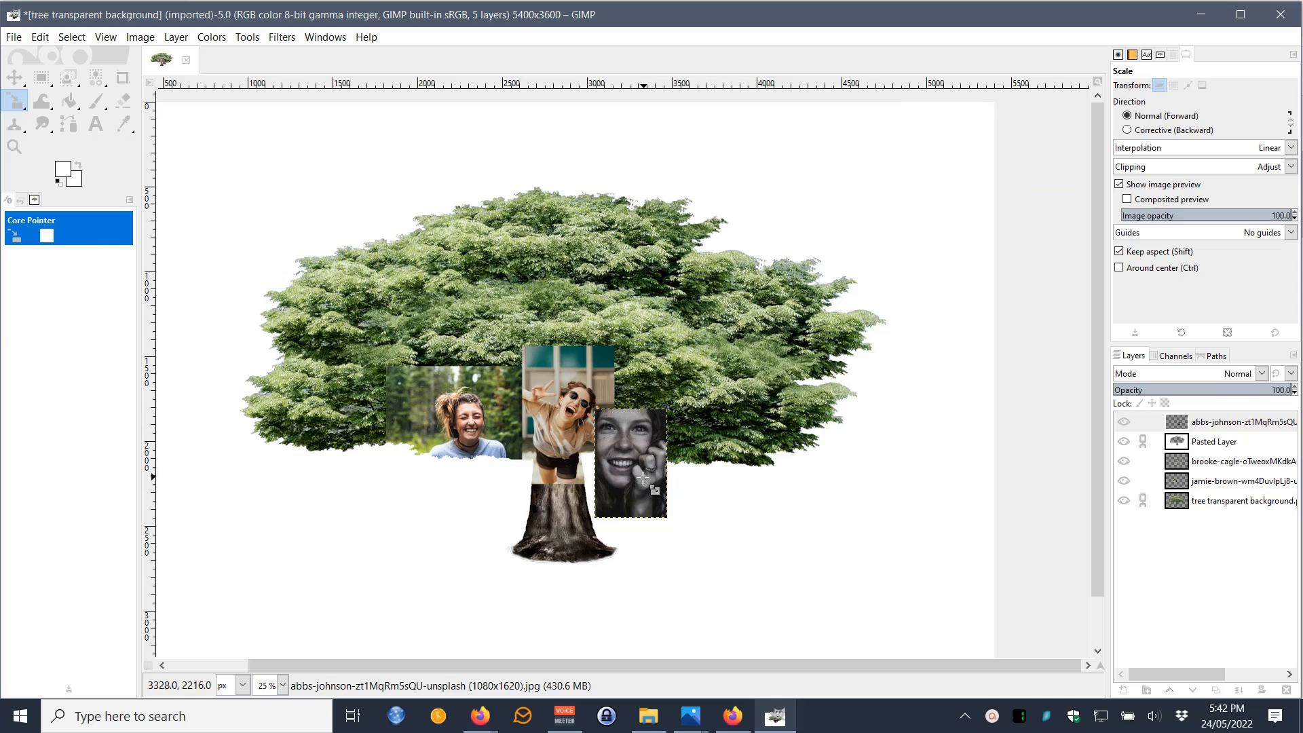
click(14, 77)
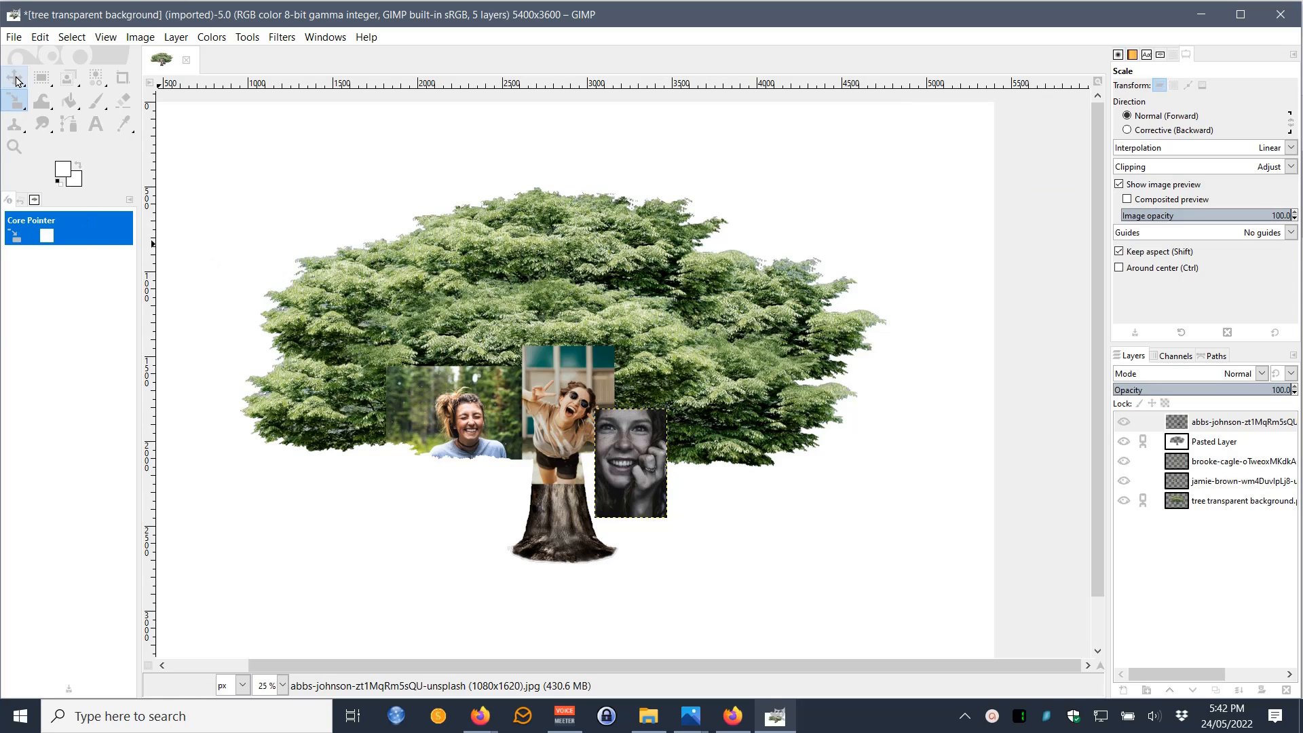
drag(626, 459, 566, 508)
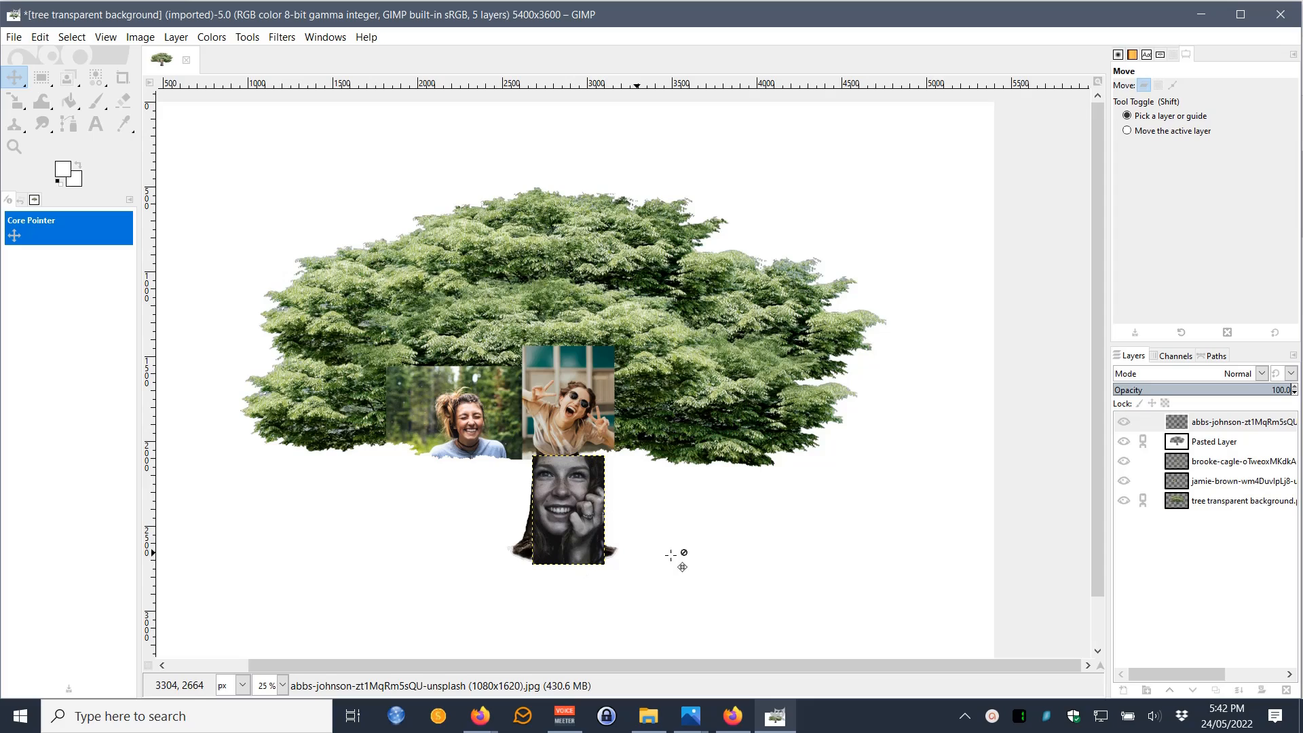
- Move the white layer above the black-and-white photo's layer and shift that photo slightly upward on the trunk
drag(1176, 445, 1177, 424)
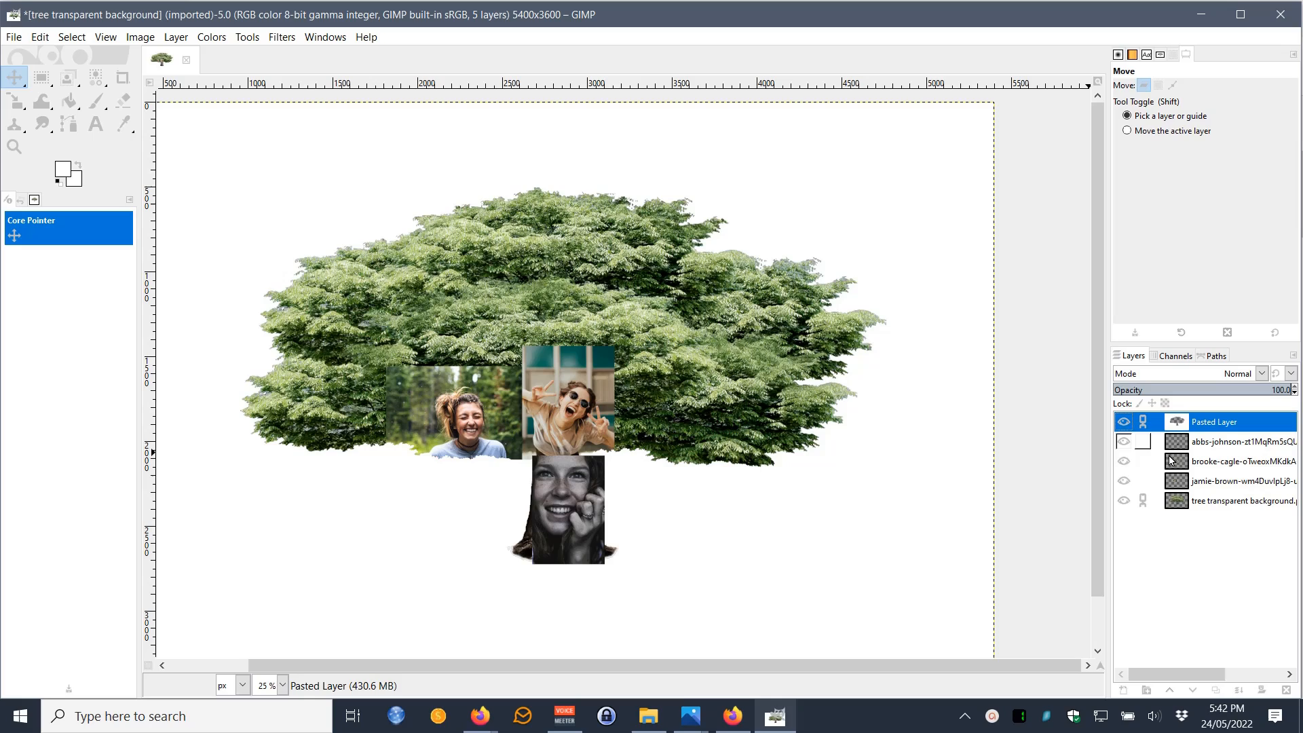
click(755, 534)
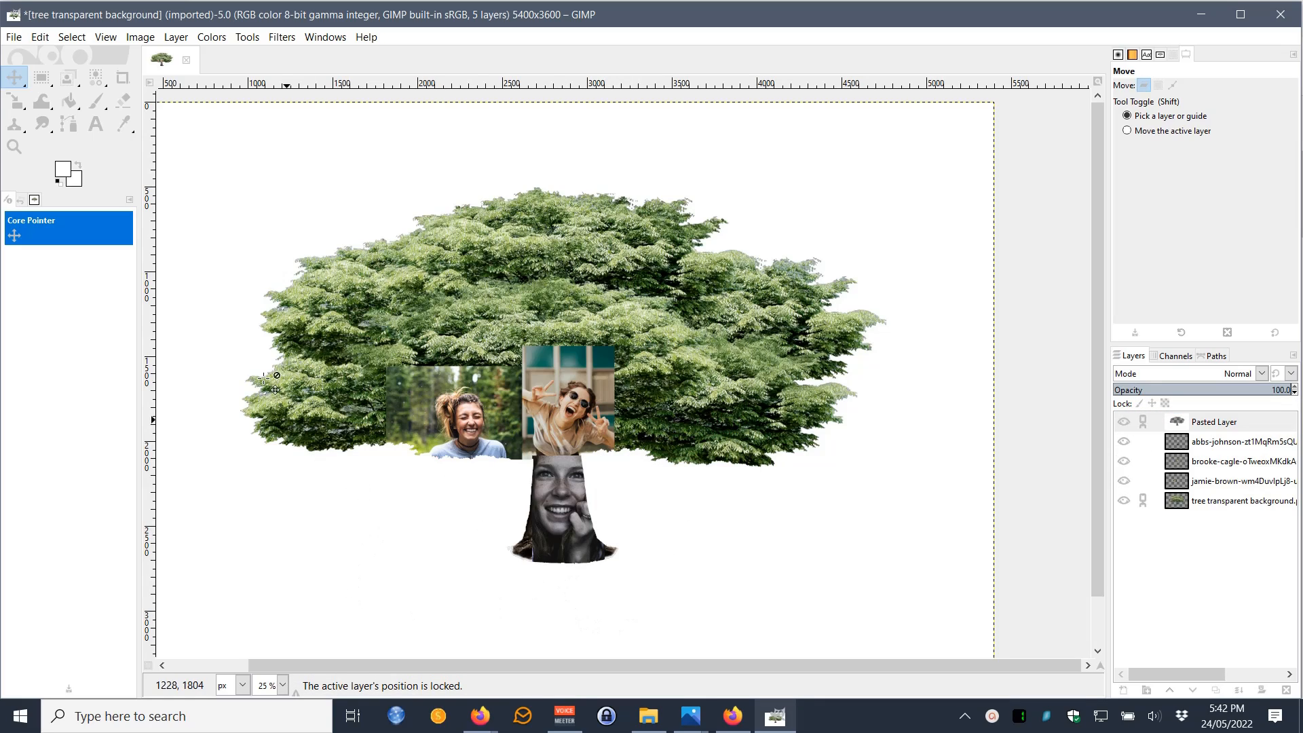
drag(571, 500, 567, 489)
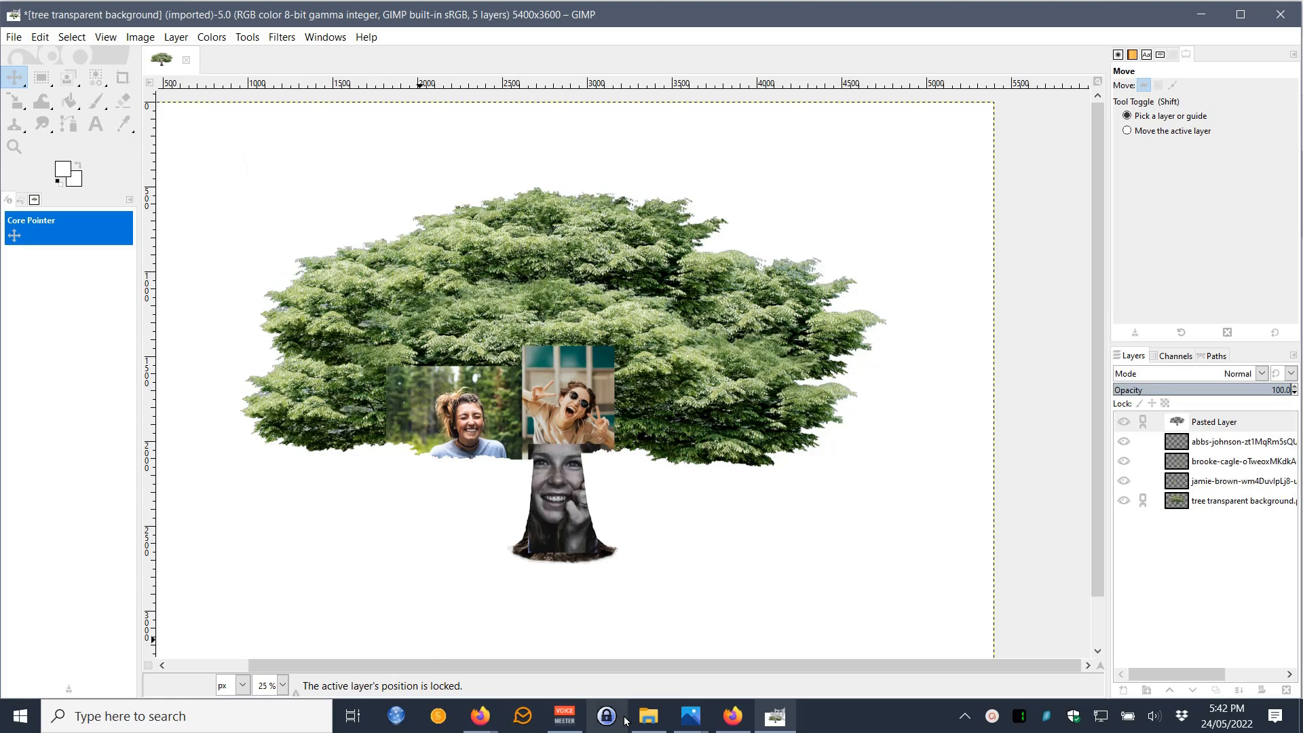
- In the File Explorer pictures folder, move the three photos already placed in the collage into the "aaa used" folder
click(649, 718)
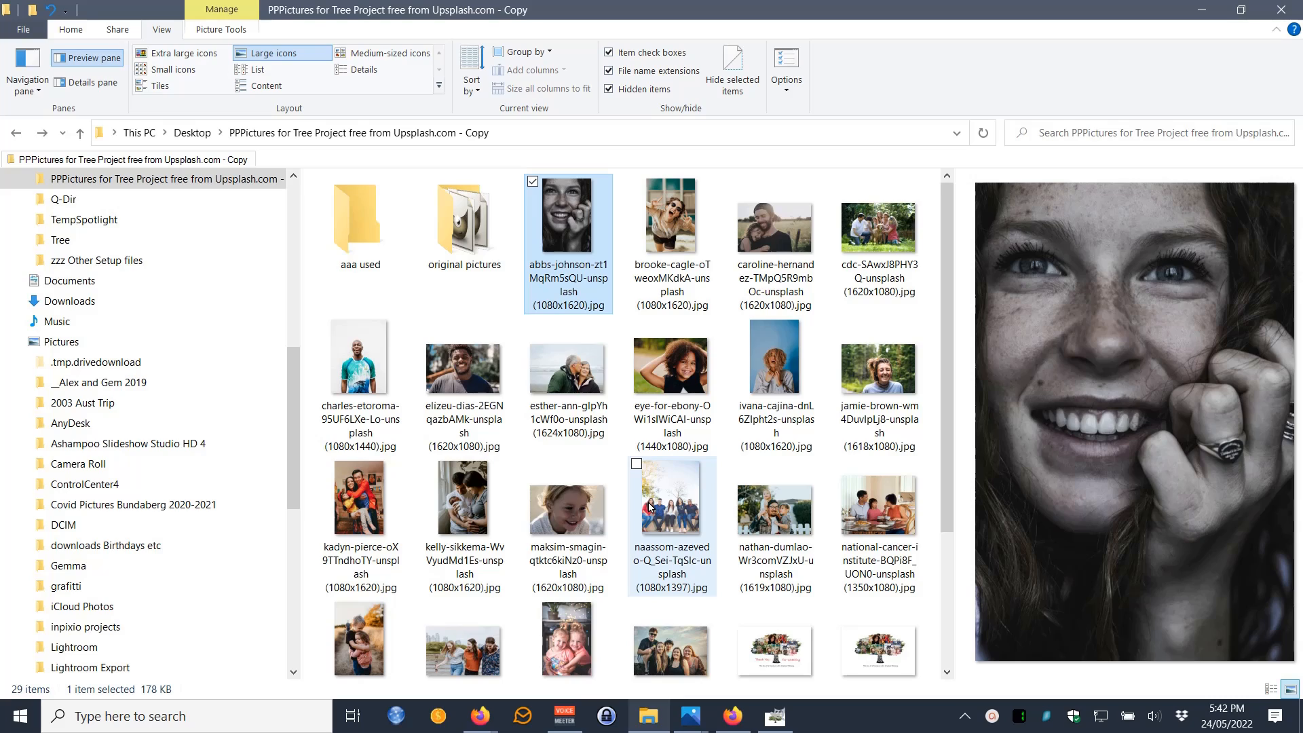
mouse_move(649, 505)
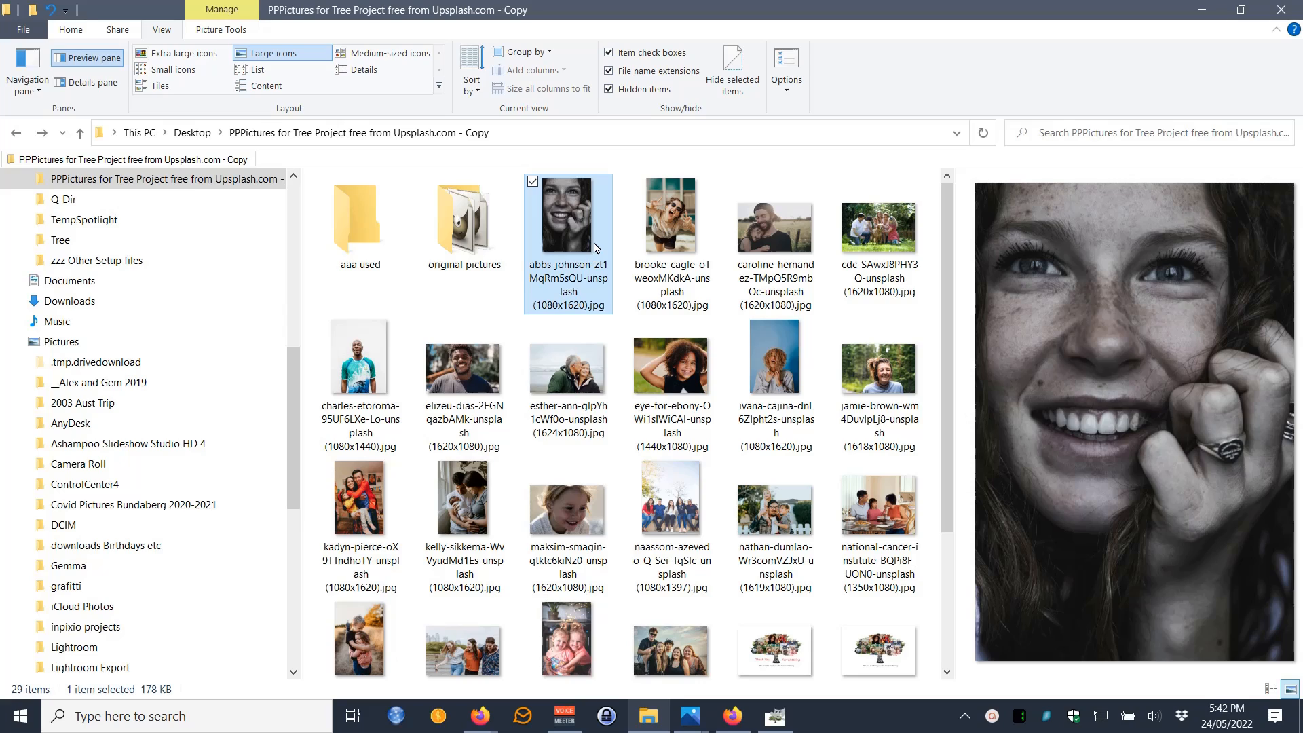
mouse_move(595, 248)
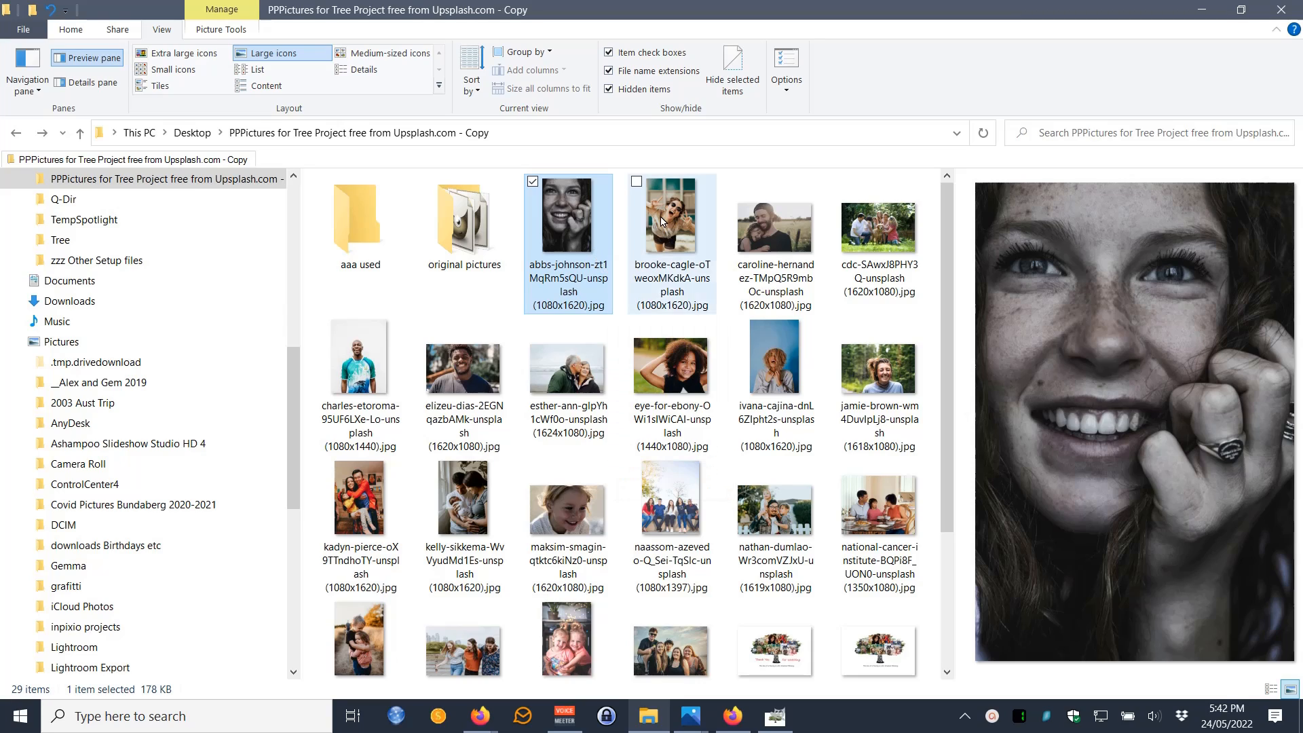
mouse_move(649, 180)
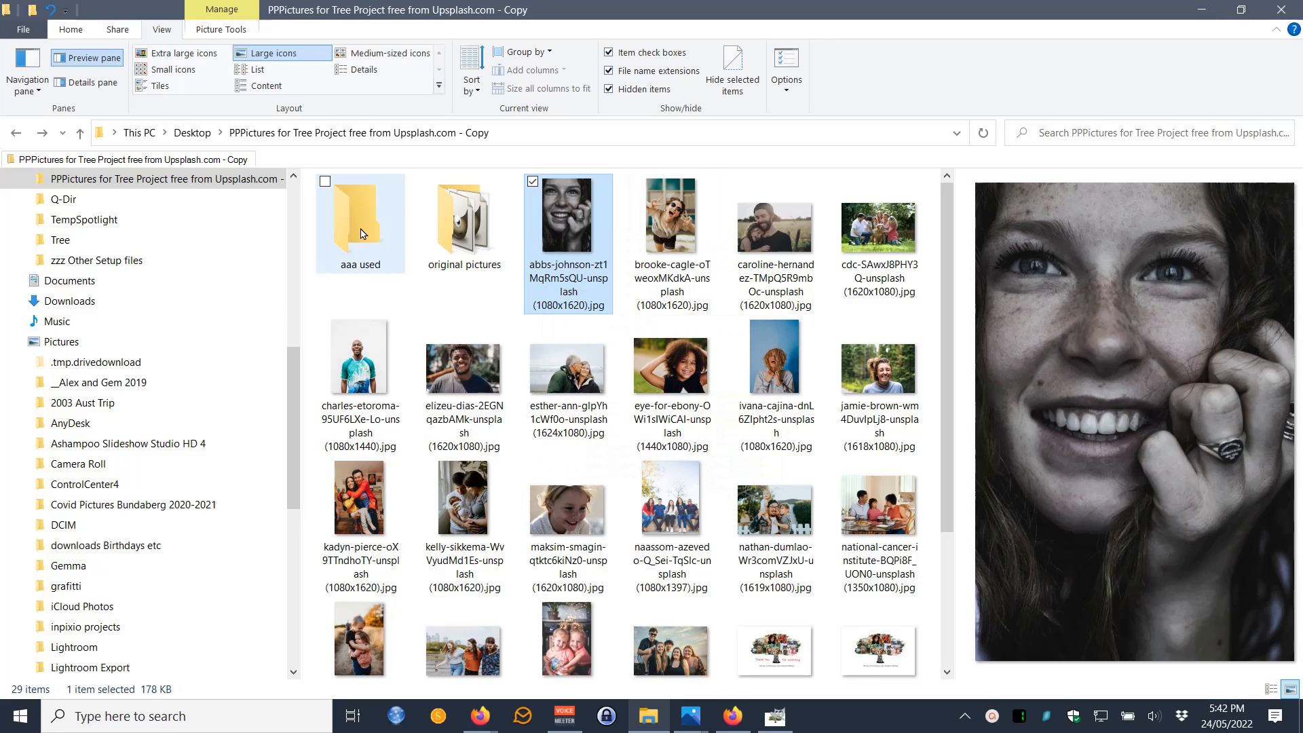
click(639, 183)
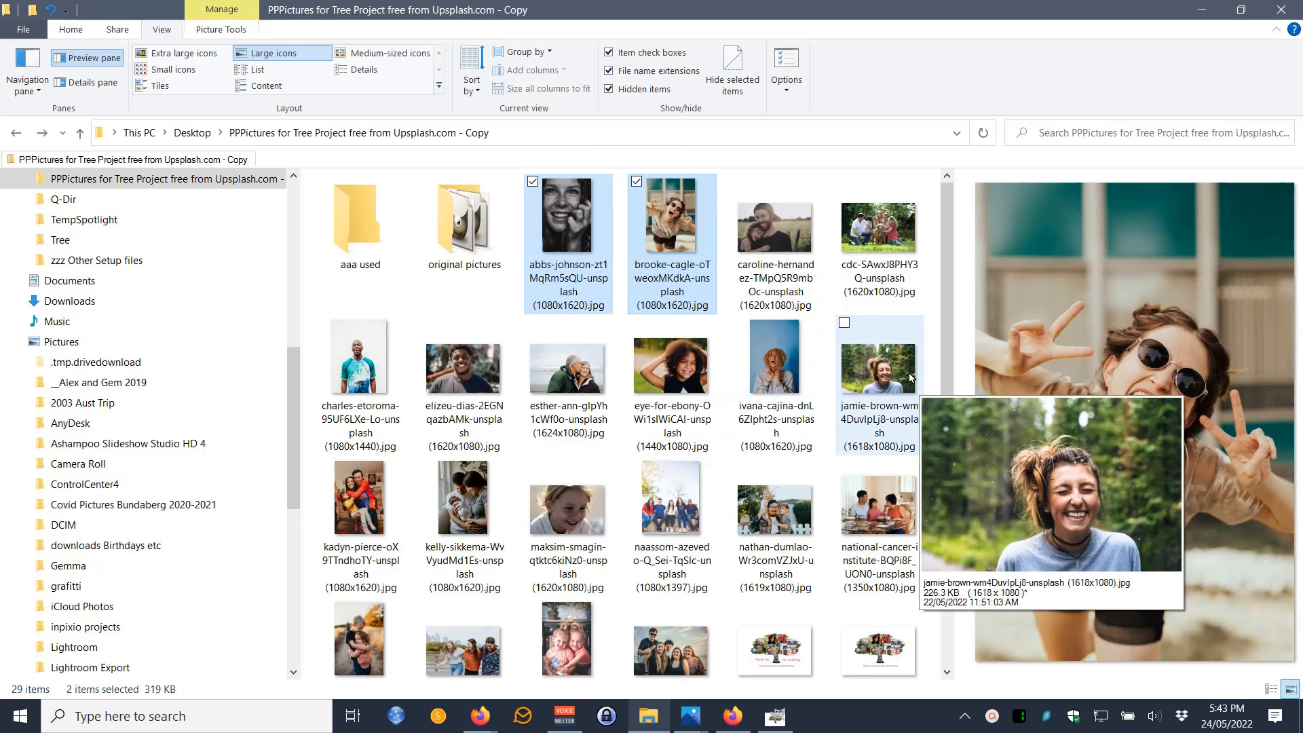
click(843, 325)
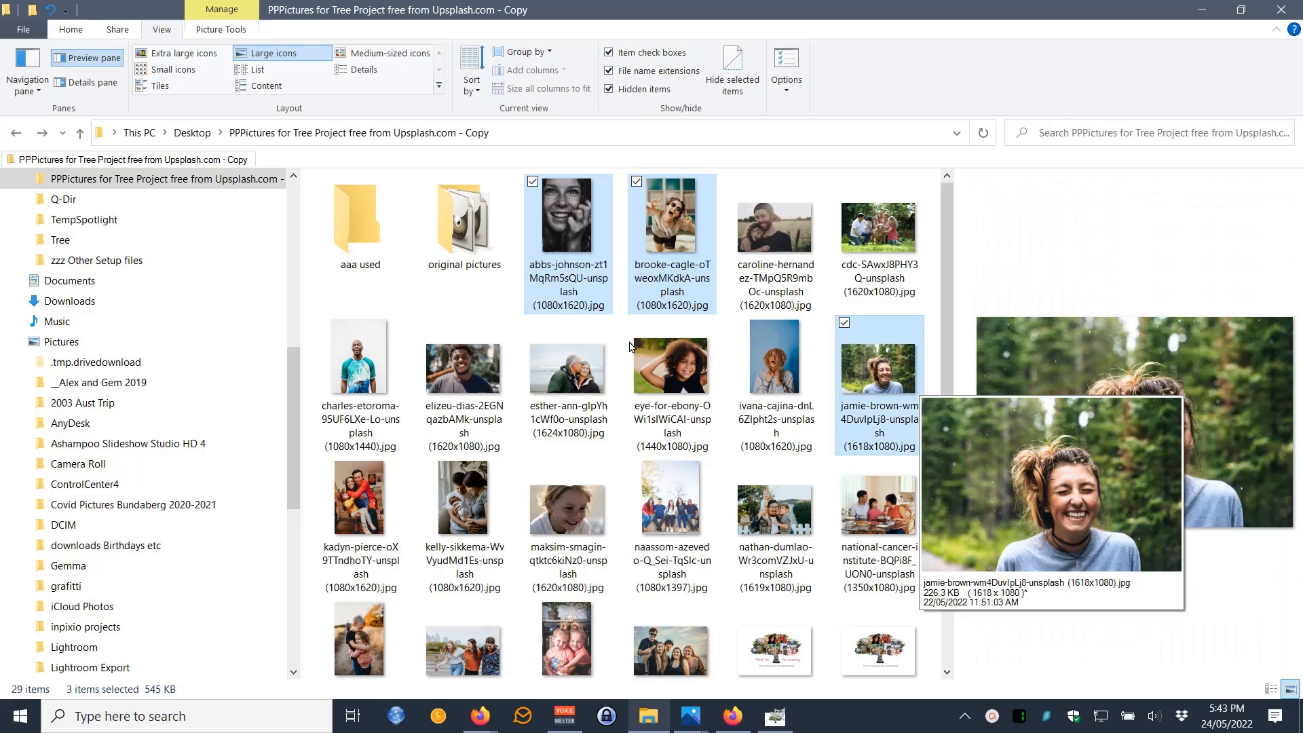
drag(526, 240, 379, 237)
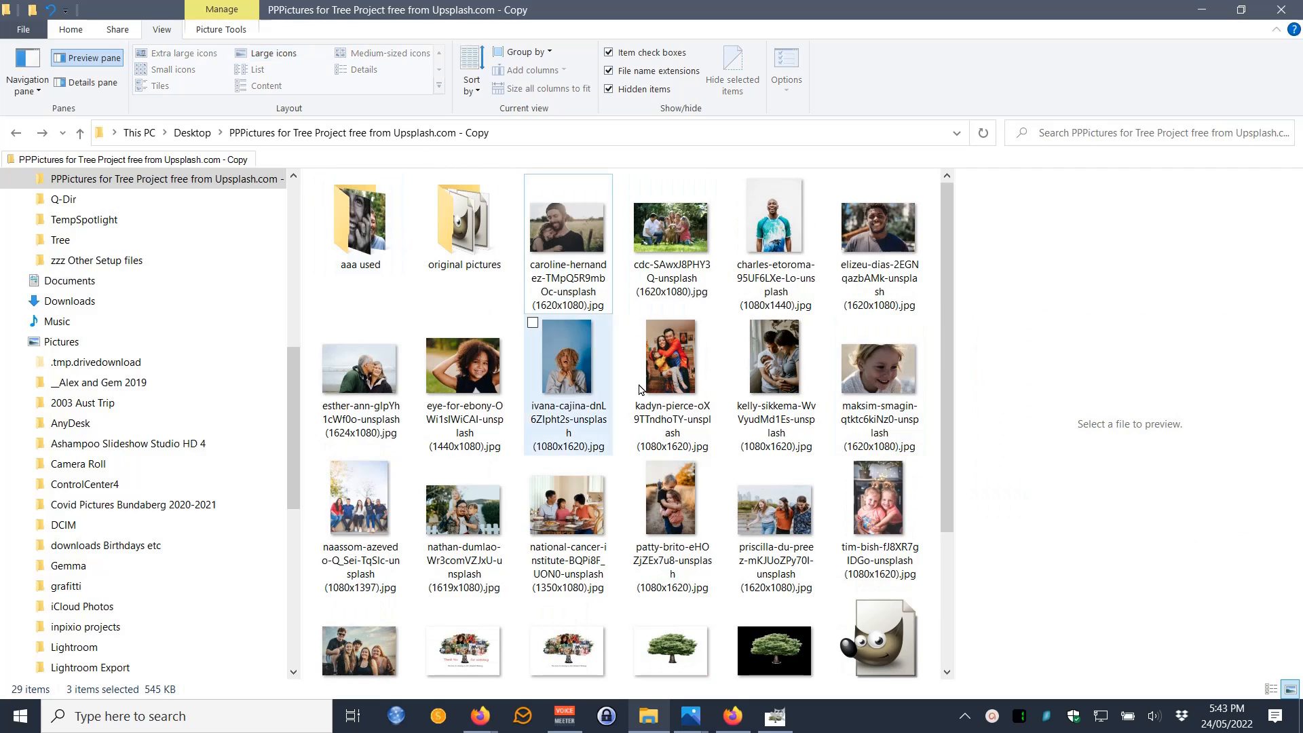
- Bring the cdc-SAwxJ8PHY3Q family photo with the dog from the pictures folder into GIMP as a new layer
mouse_move(570, 500)
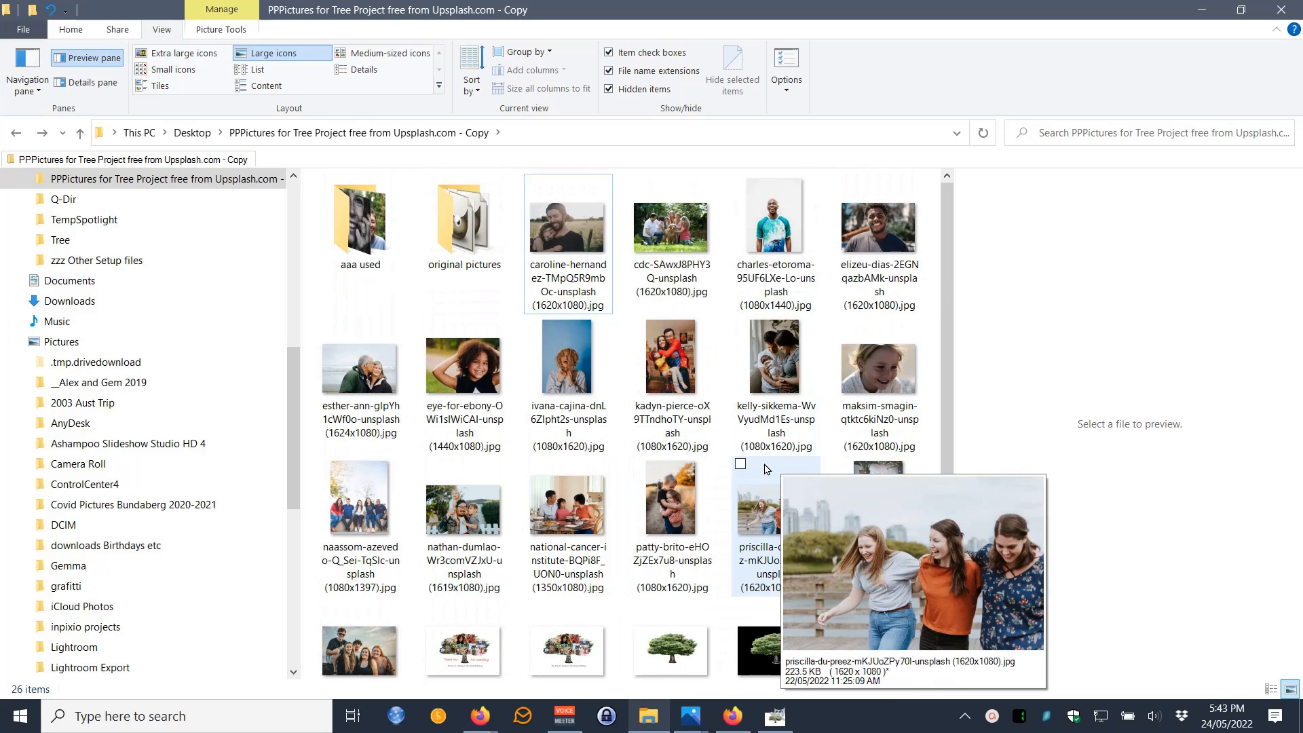
click(673, 232)
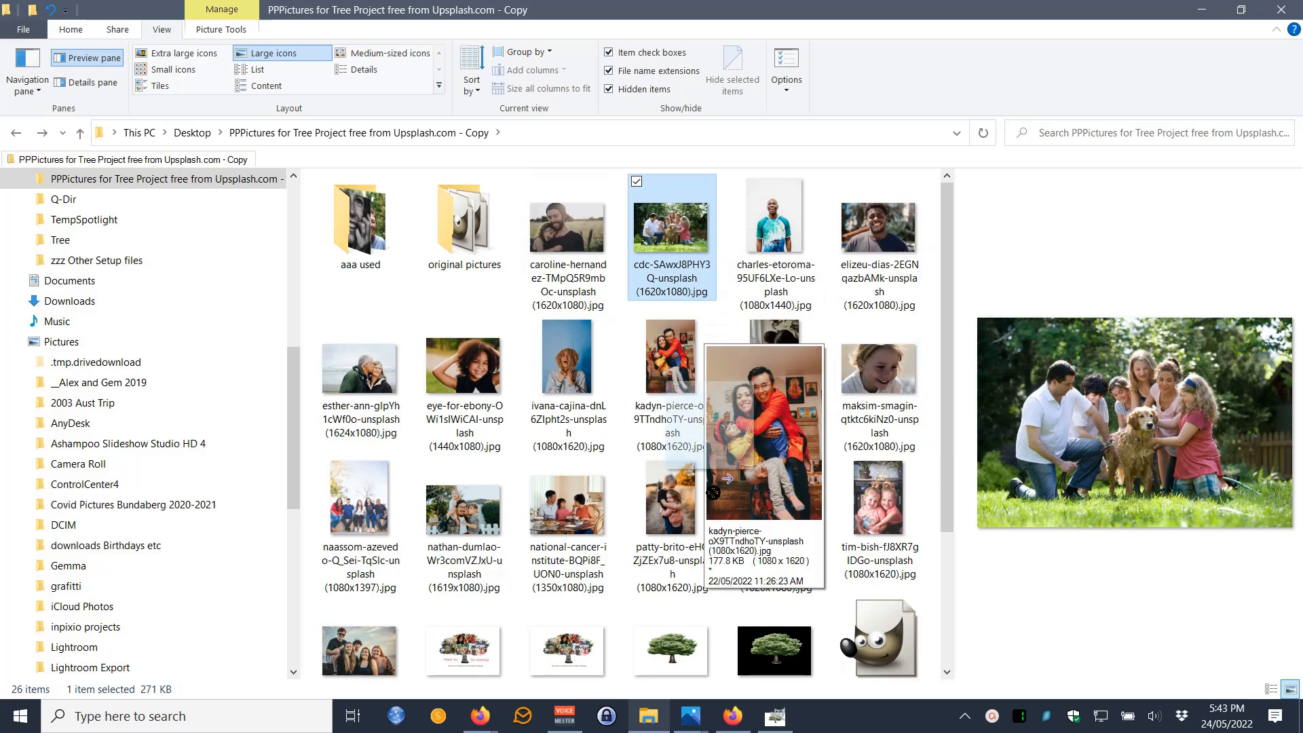
click(774, 715)
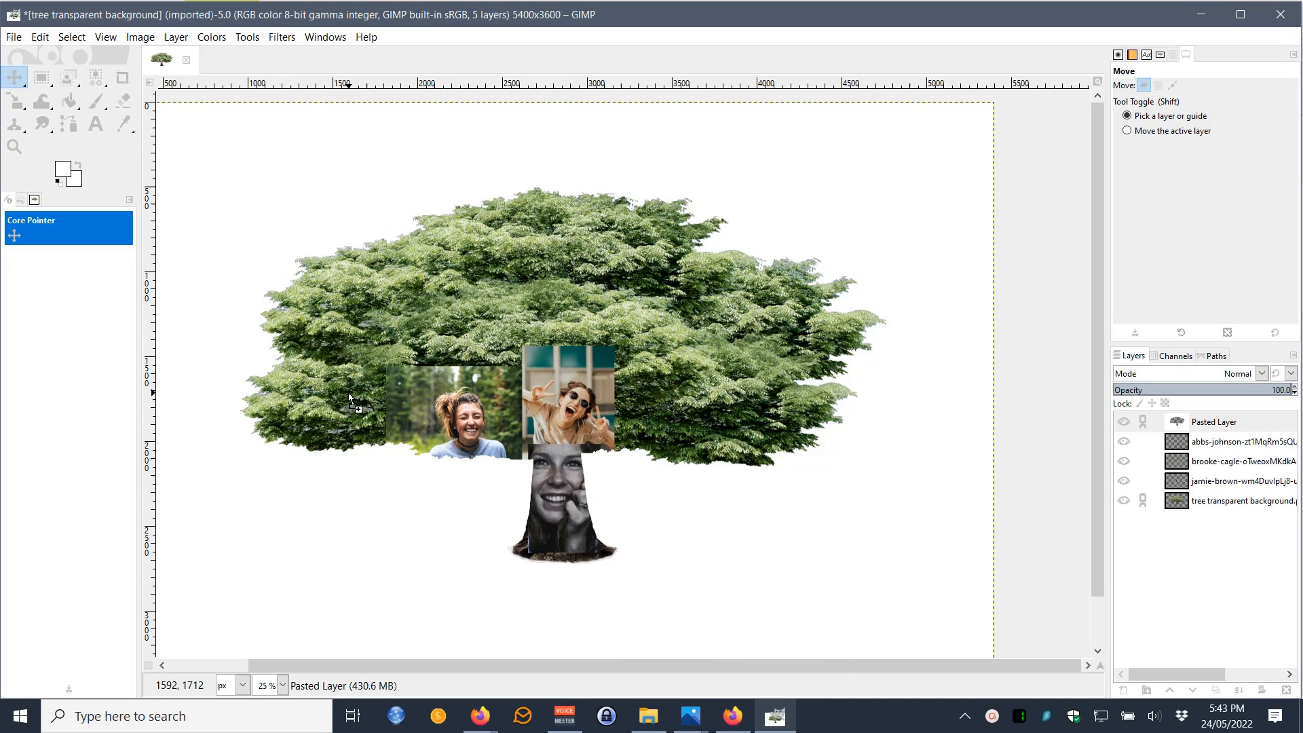
drag(349, 397, 349, 397)
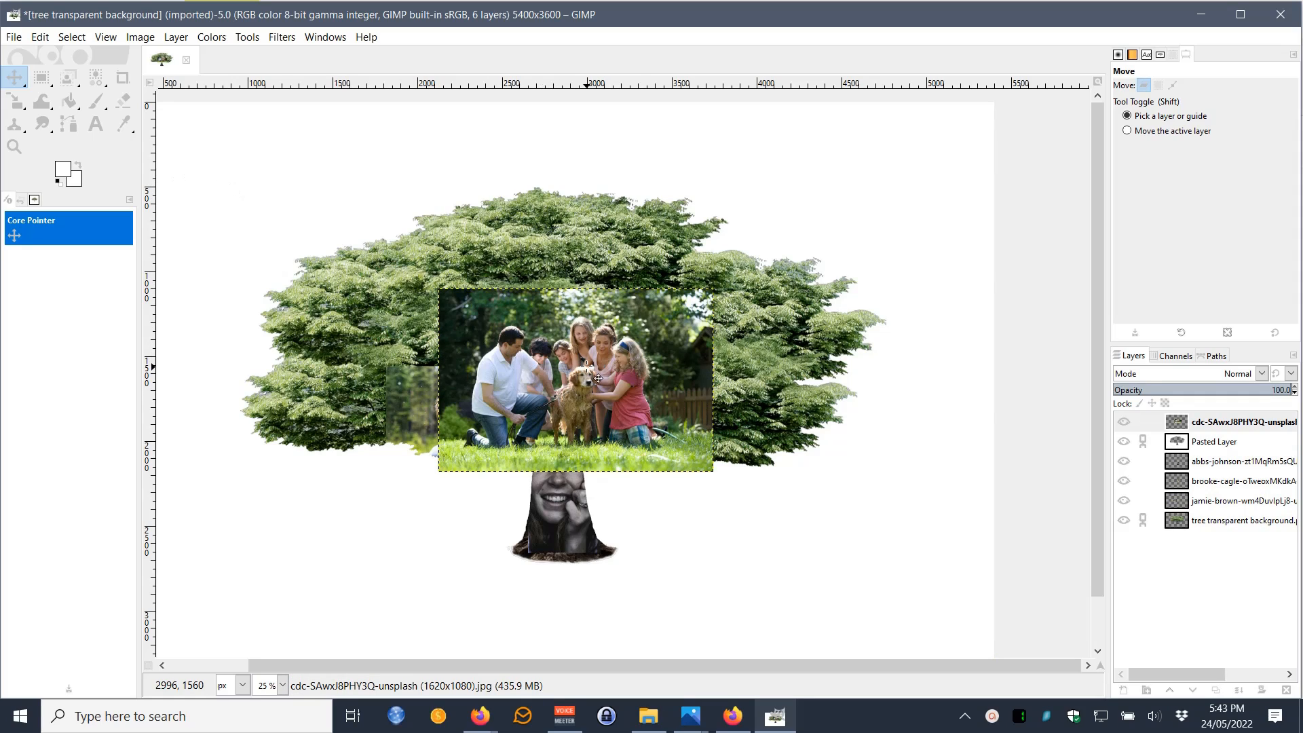
- Move the family-with-dog photo over the tree's lower left foliage and scale it to about 1178 × 785 px, keeping its aspect ratio
drag(577, 388, 359, 387)
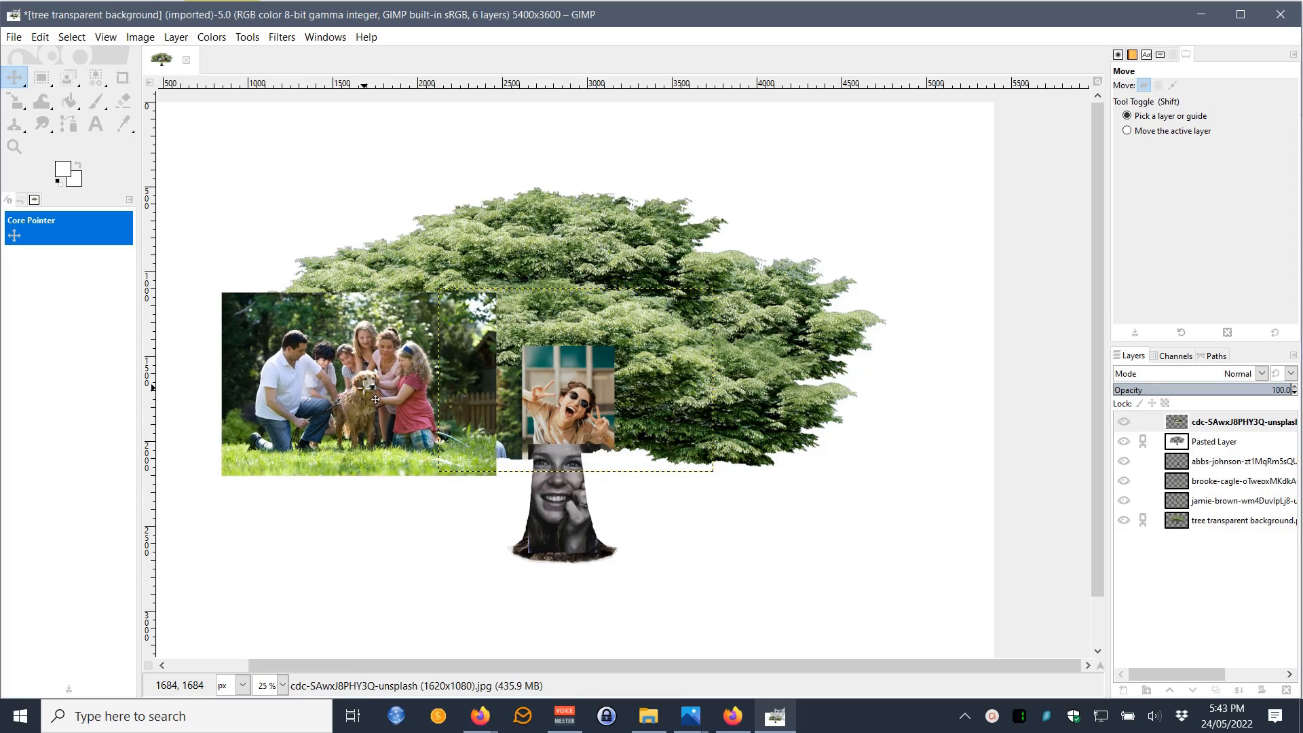
click(15, 102)
click(458, 325)
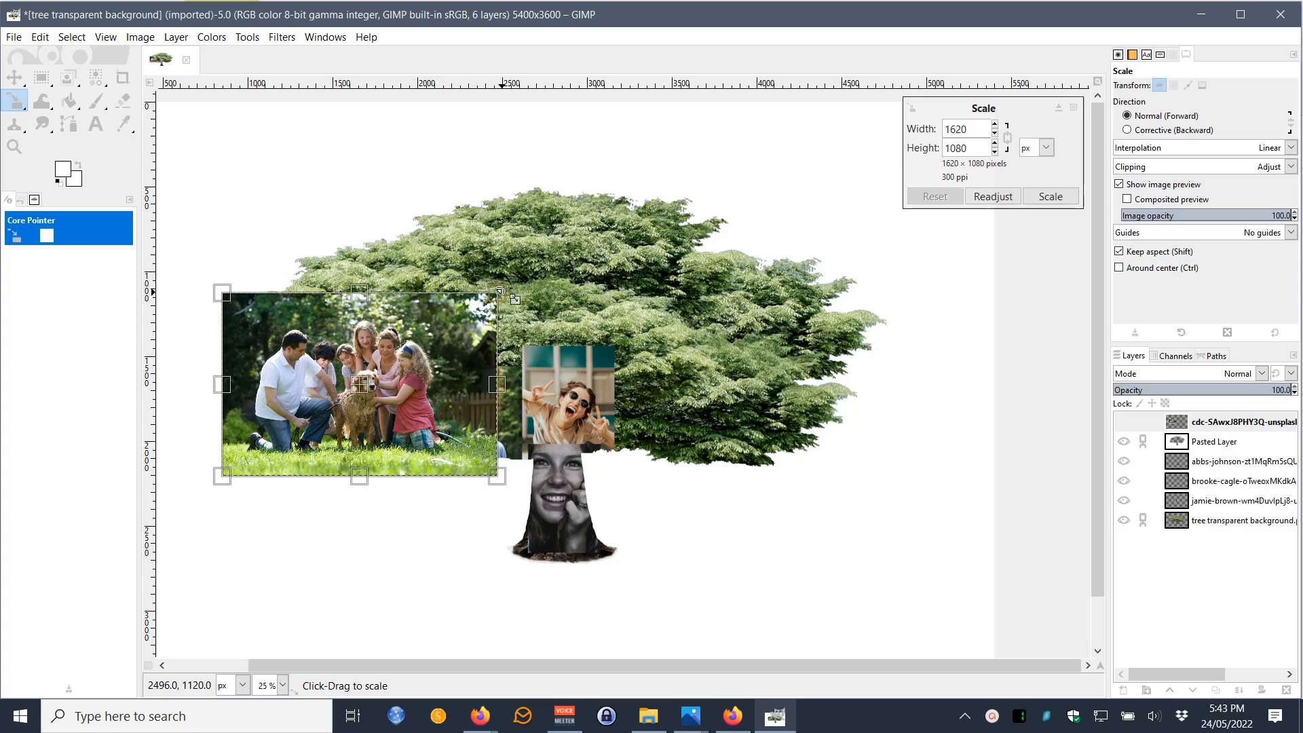
drag(499, 292, 439, 363)
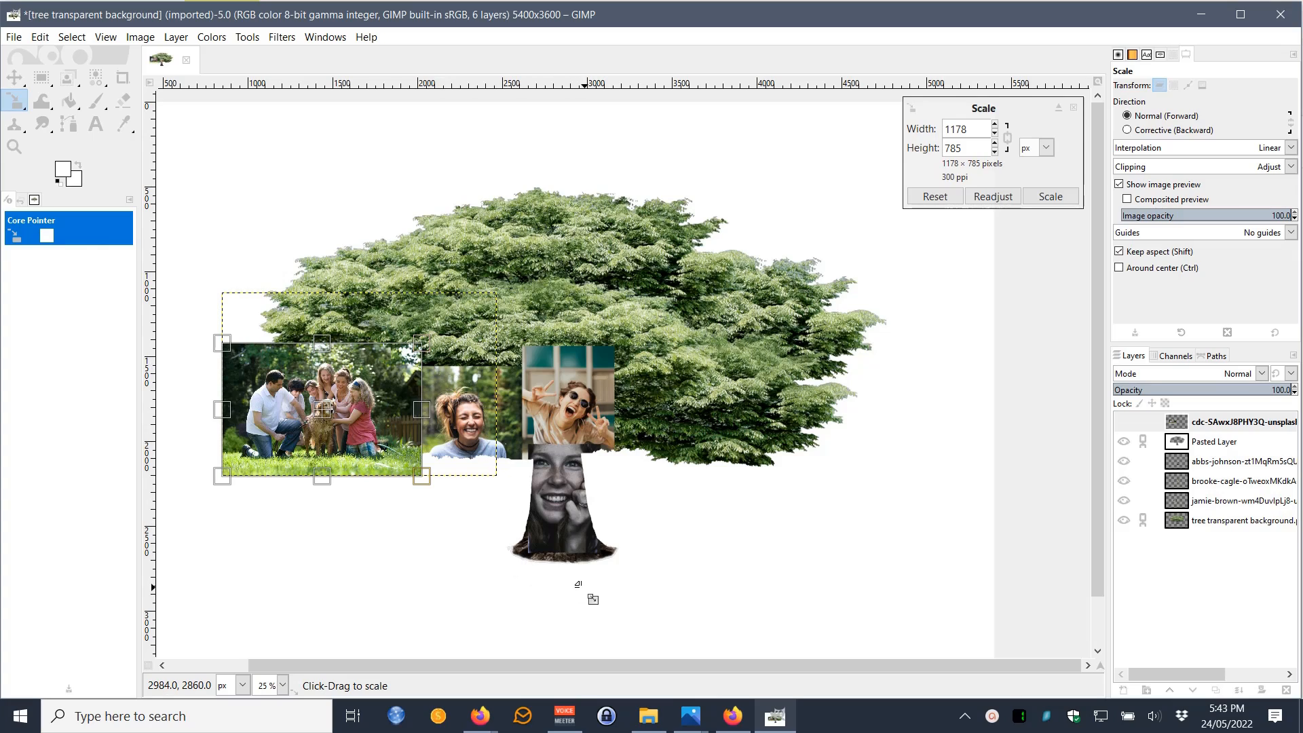
click(1066, 198)
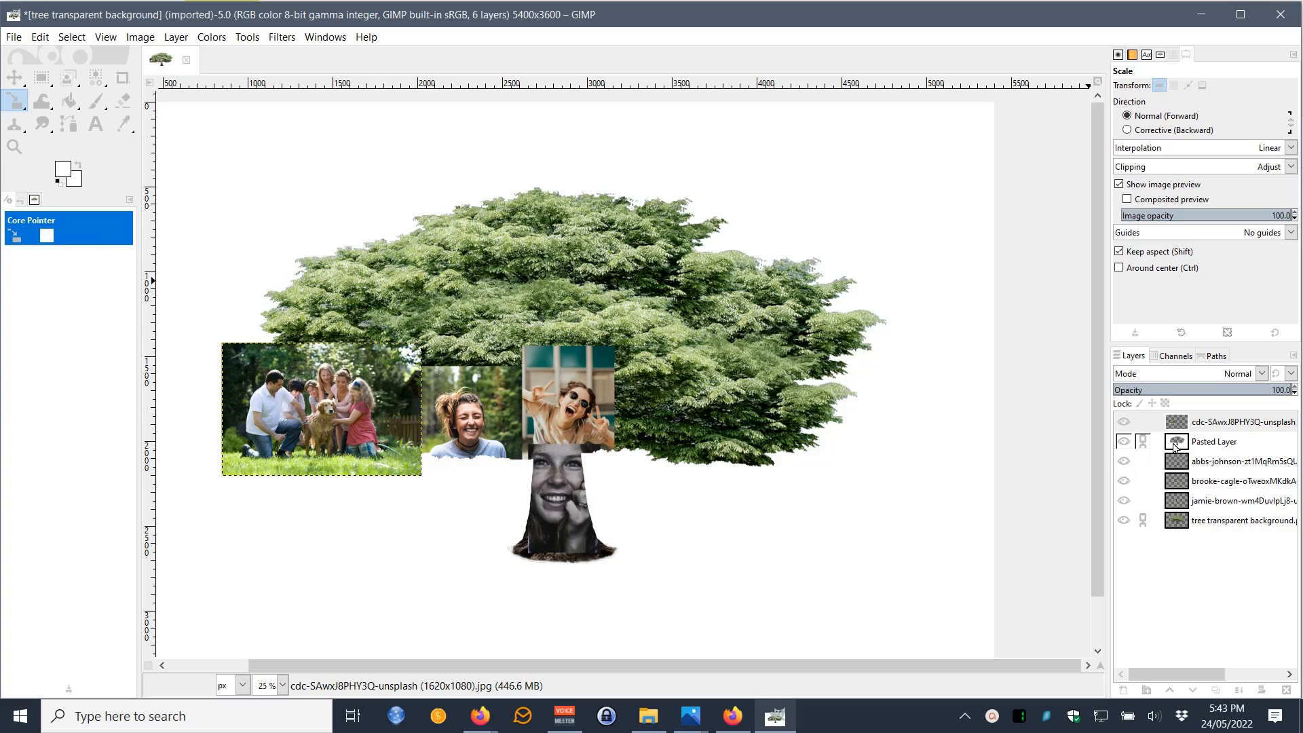
- Move the white Pasted Layer above the family-with-dog photo's layer and shift that photo slightly to the right
drag(1177, 442, 1174, 418)
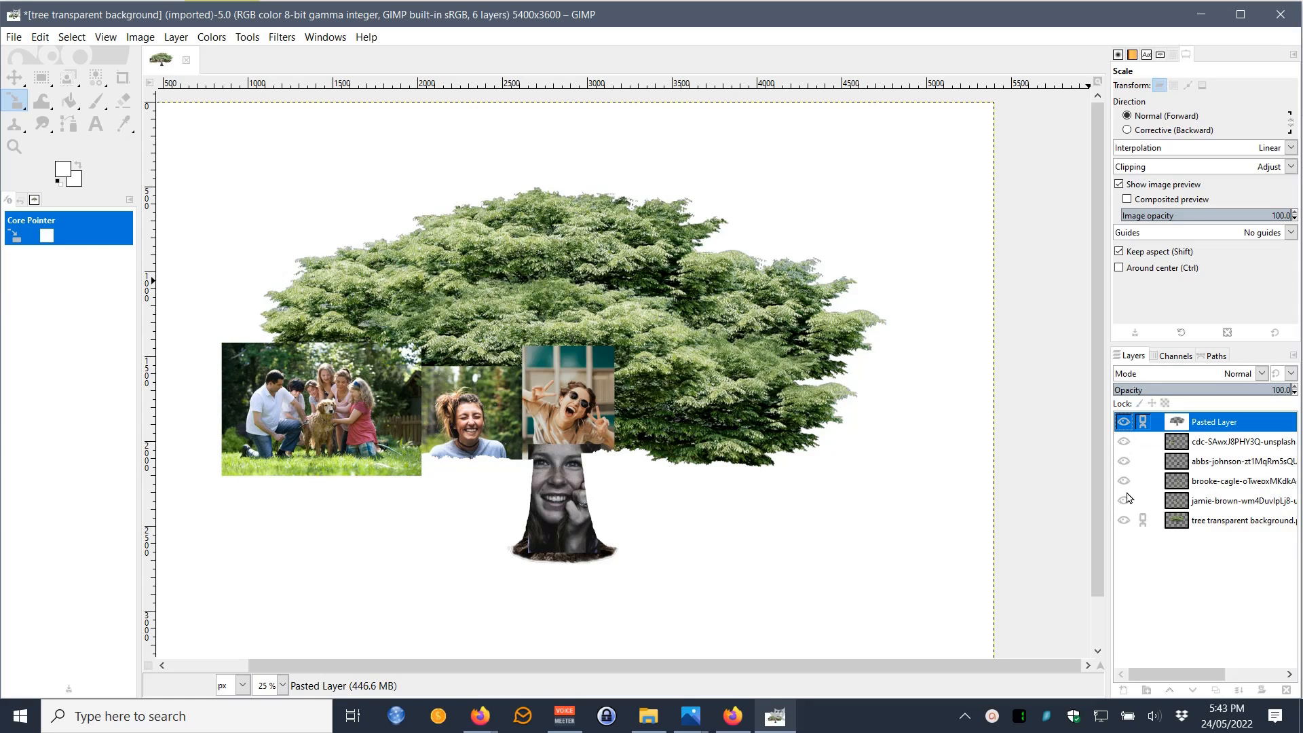
click(331, 419)
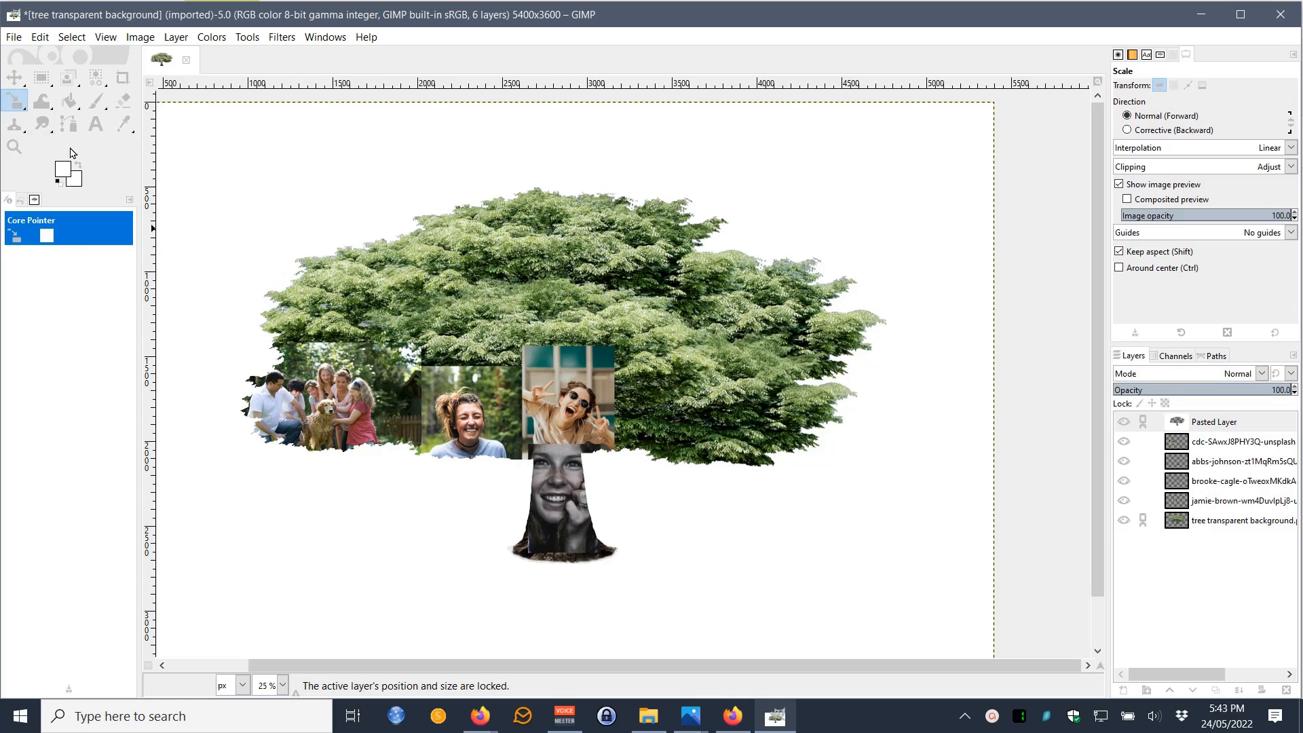
click(14, 77)
click(347, 397)
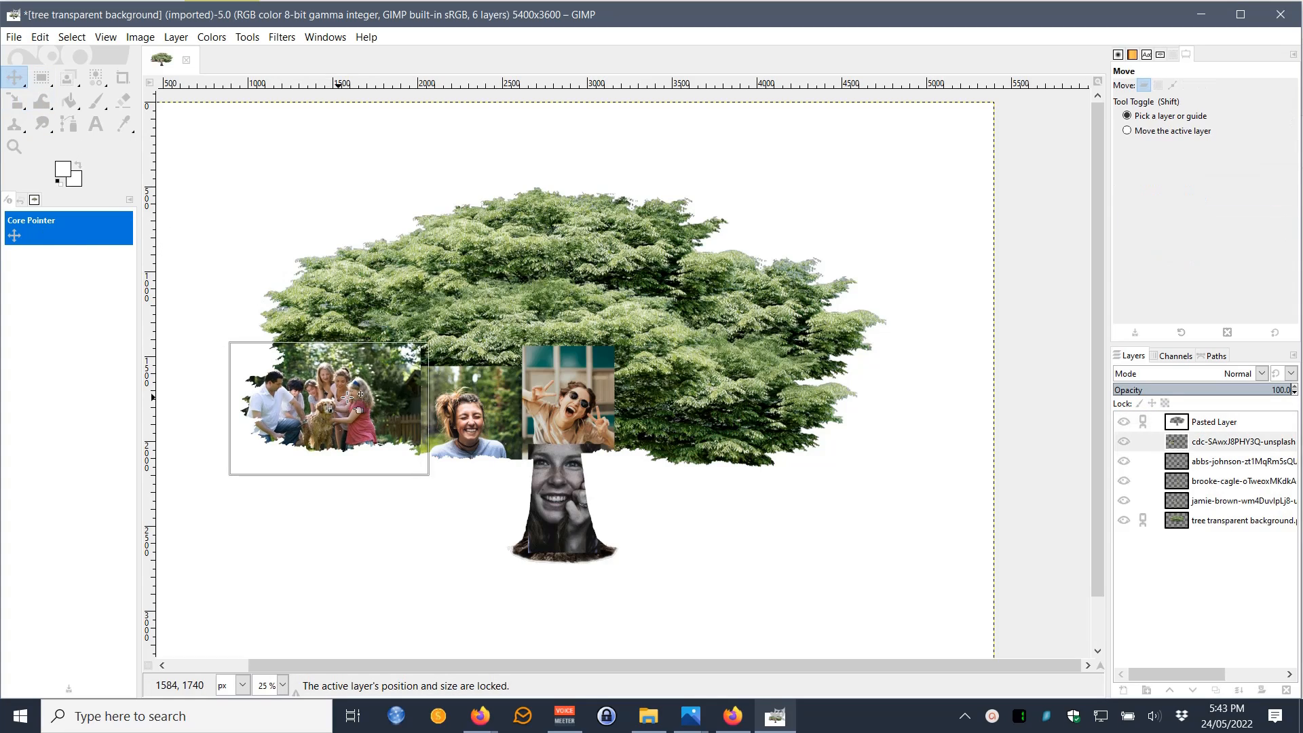
drag(347, 396, 358, 397)
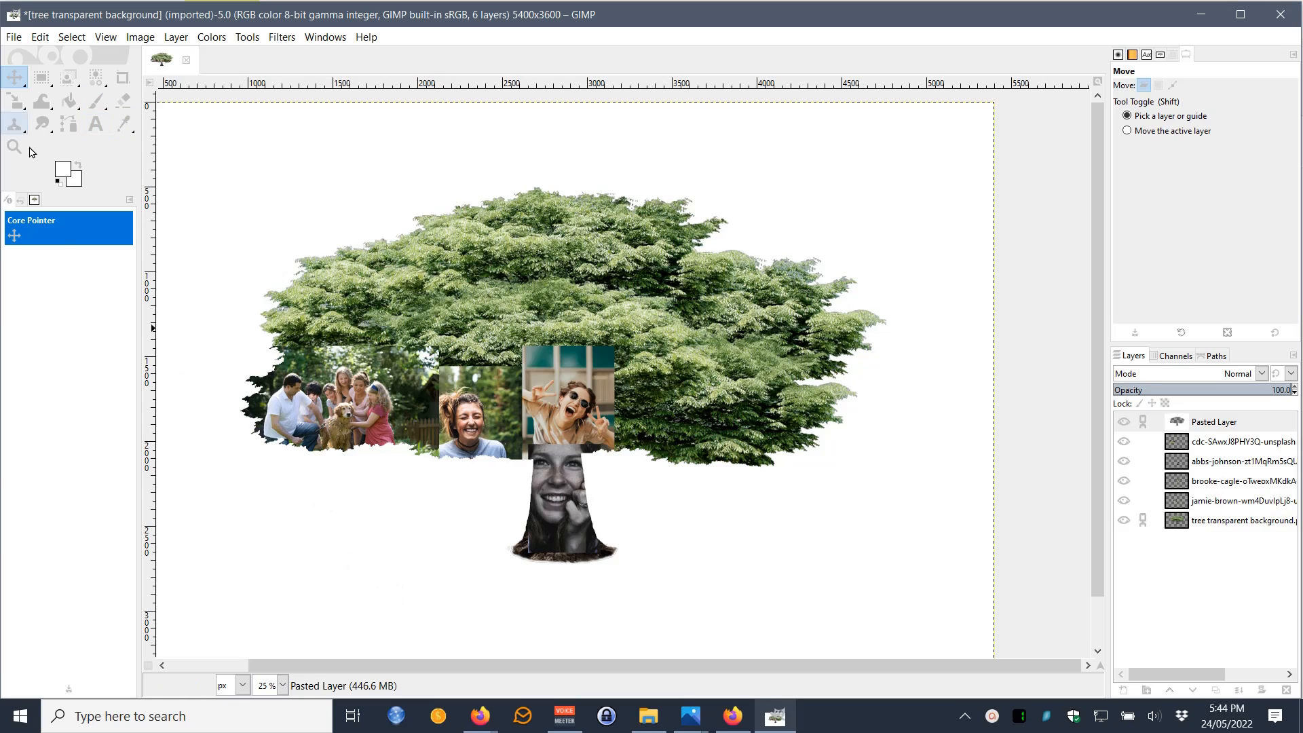
- Create a wide text frame beneath the tree trunk and browse the available fonts, keeping Segoe Print at 194 px
click(96, 133)
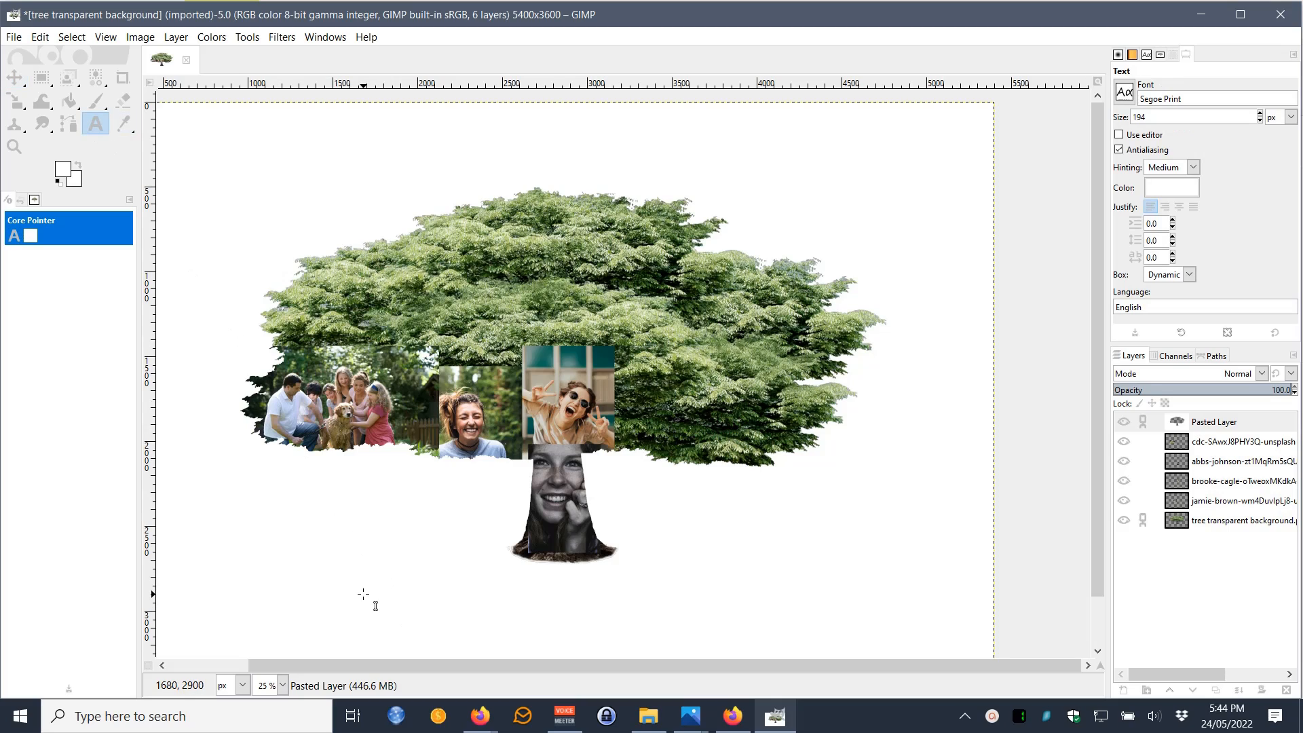
drag(340, 567, 836, 619)
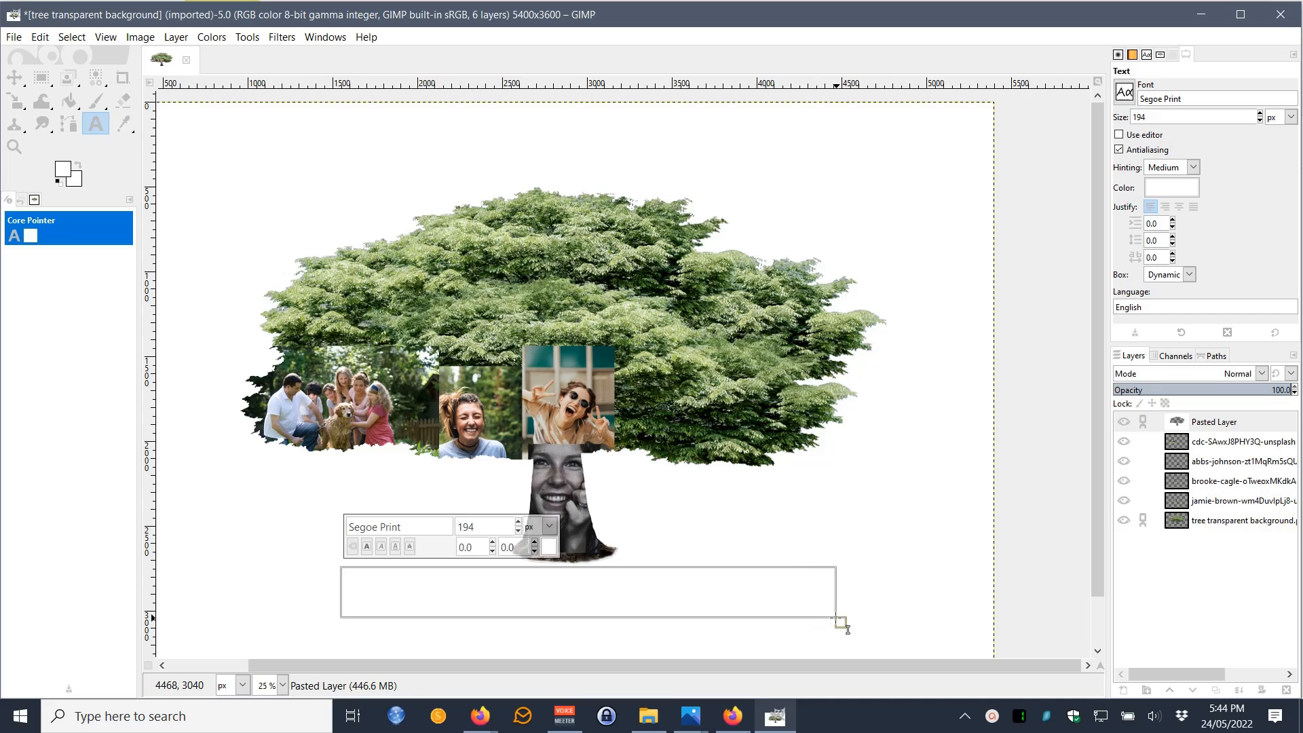
click(410, 524)
click(1123, 93)
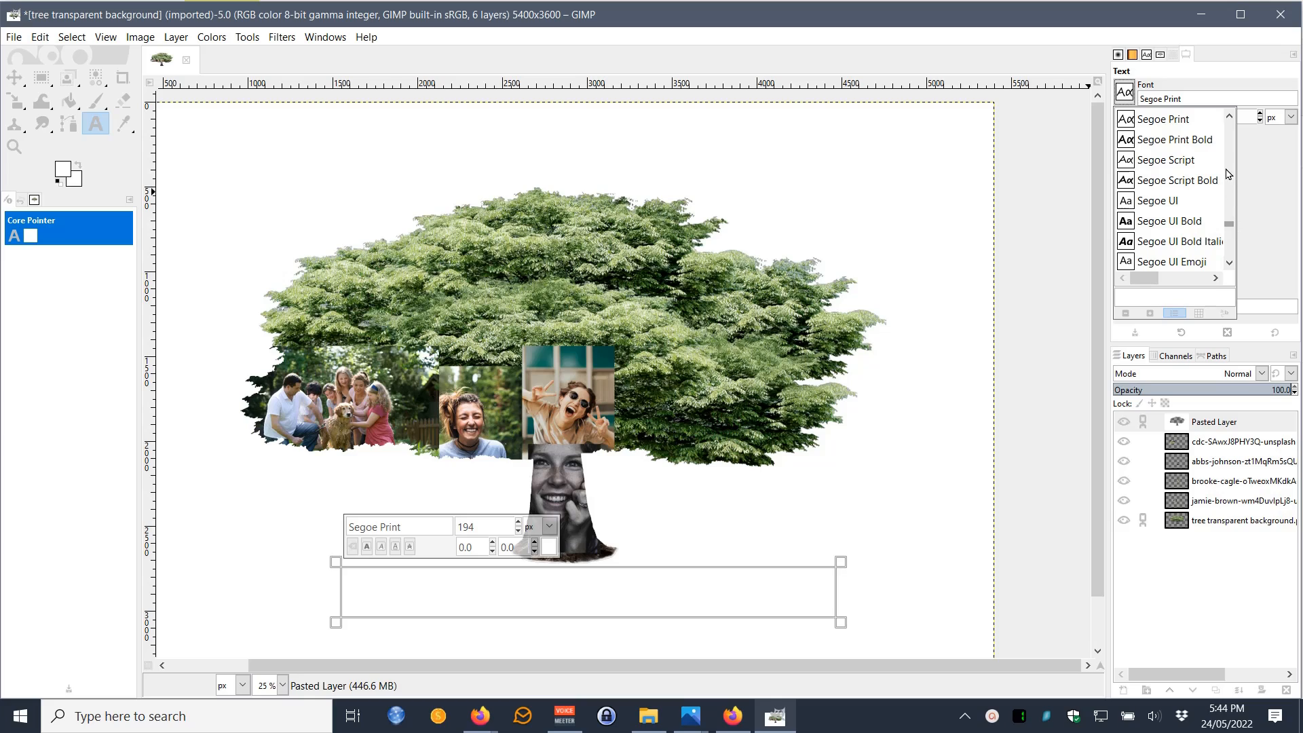
scroll(1225, 174, up, 10)
scroll(1221, 118, up, 3)
drag(1227, 122, 1228, 229)
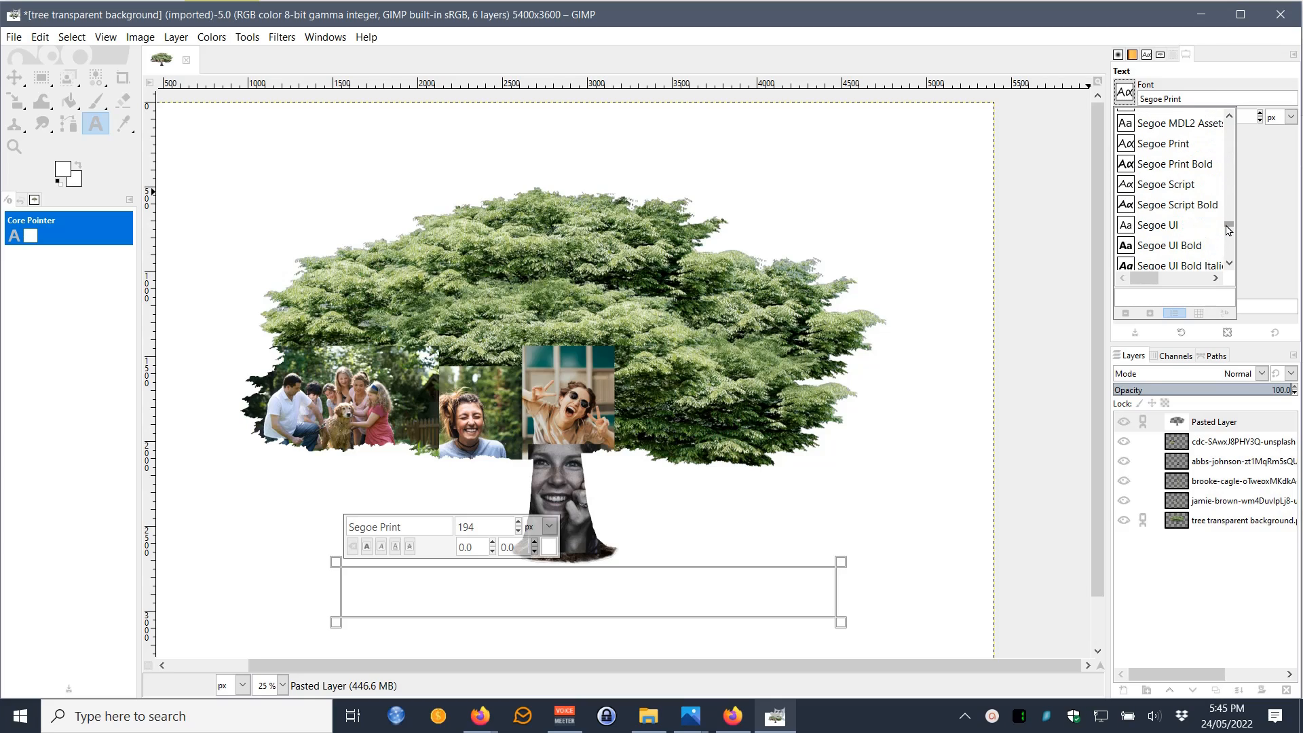
click(1197, 102)
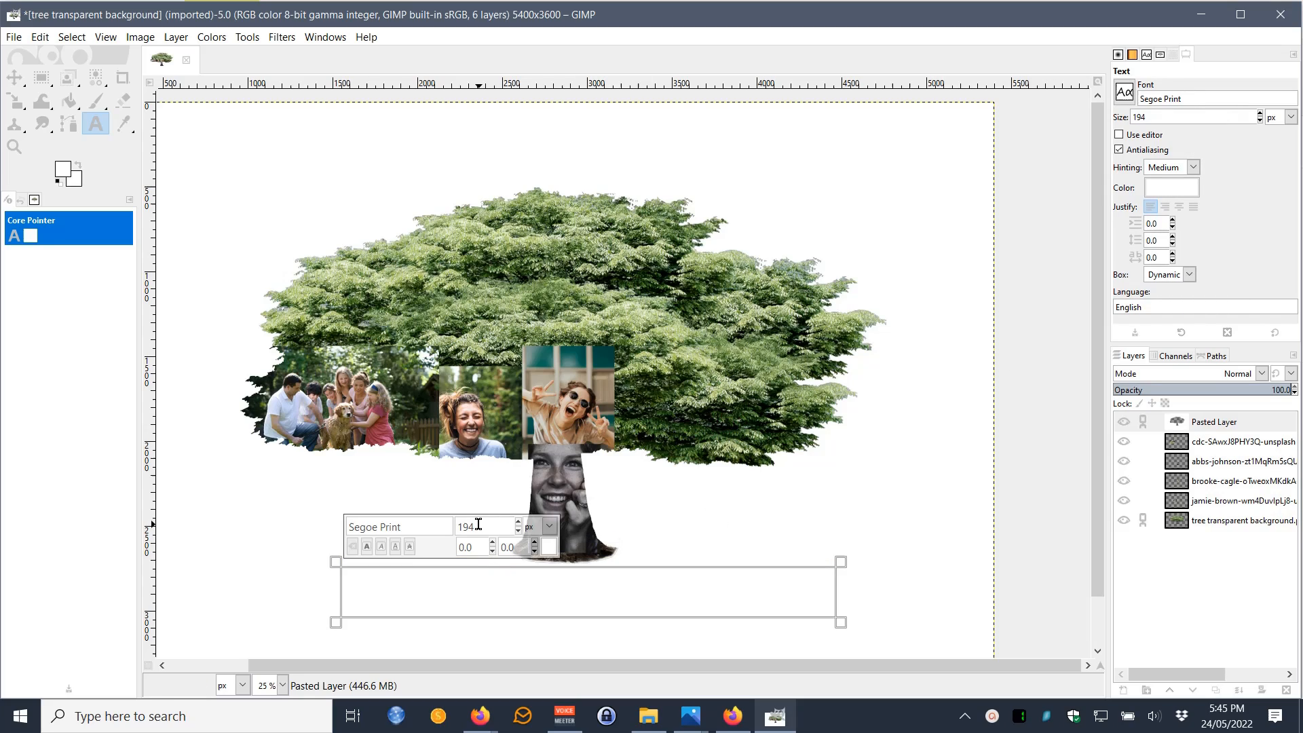
text(T)
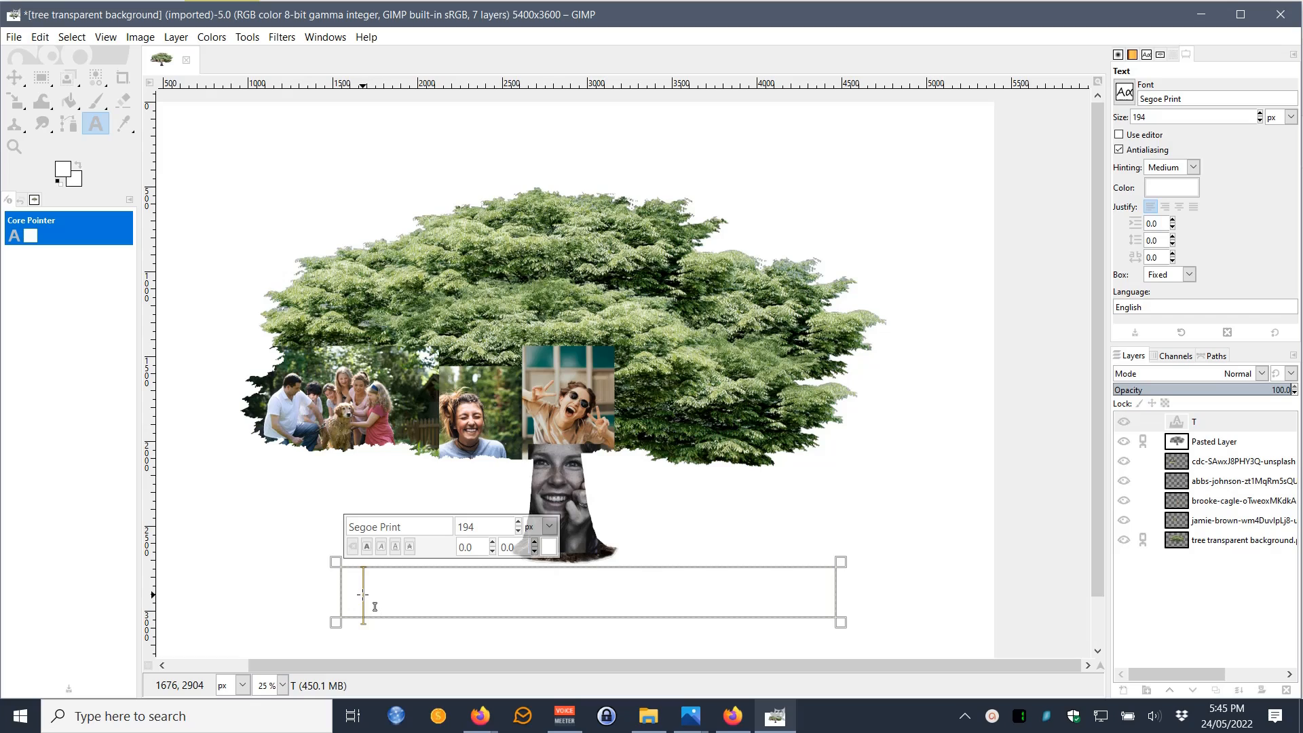
click(548, 547)
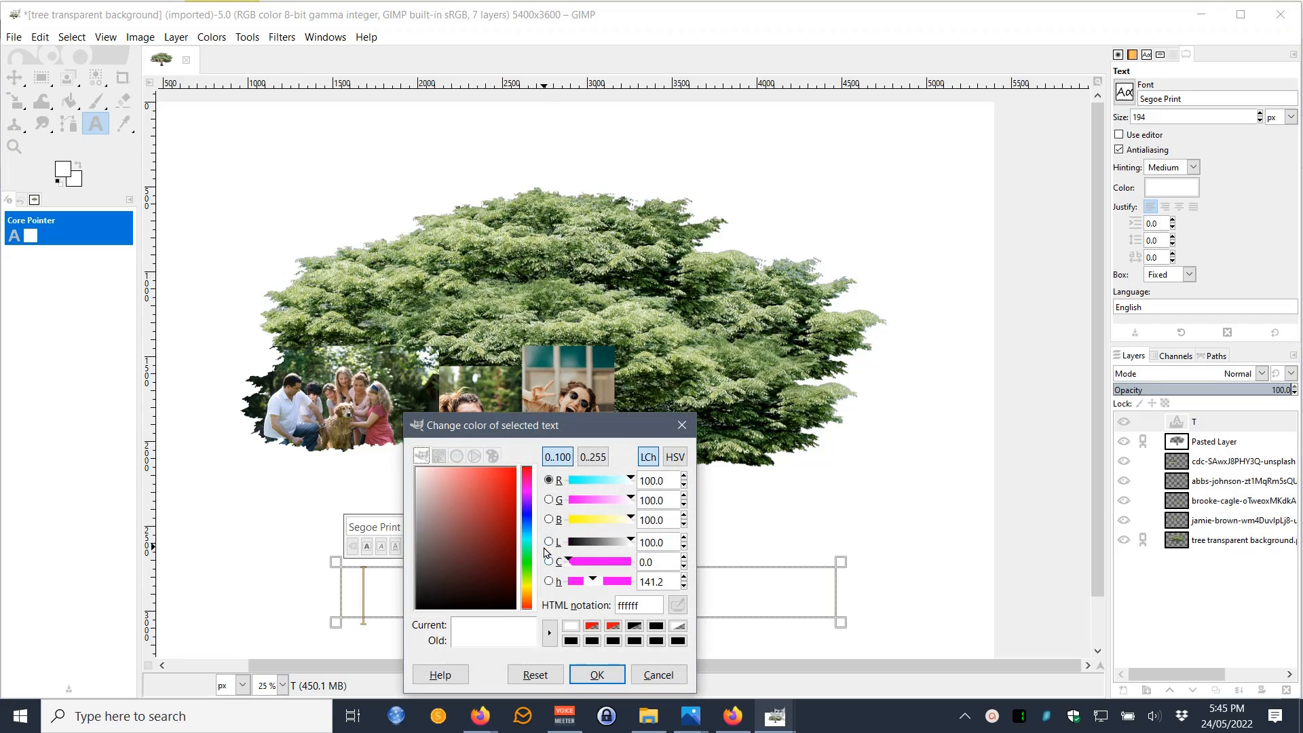
click(570, 640)
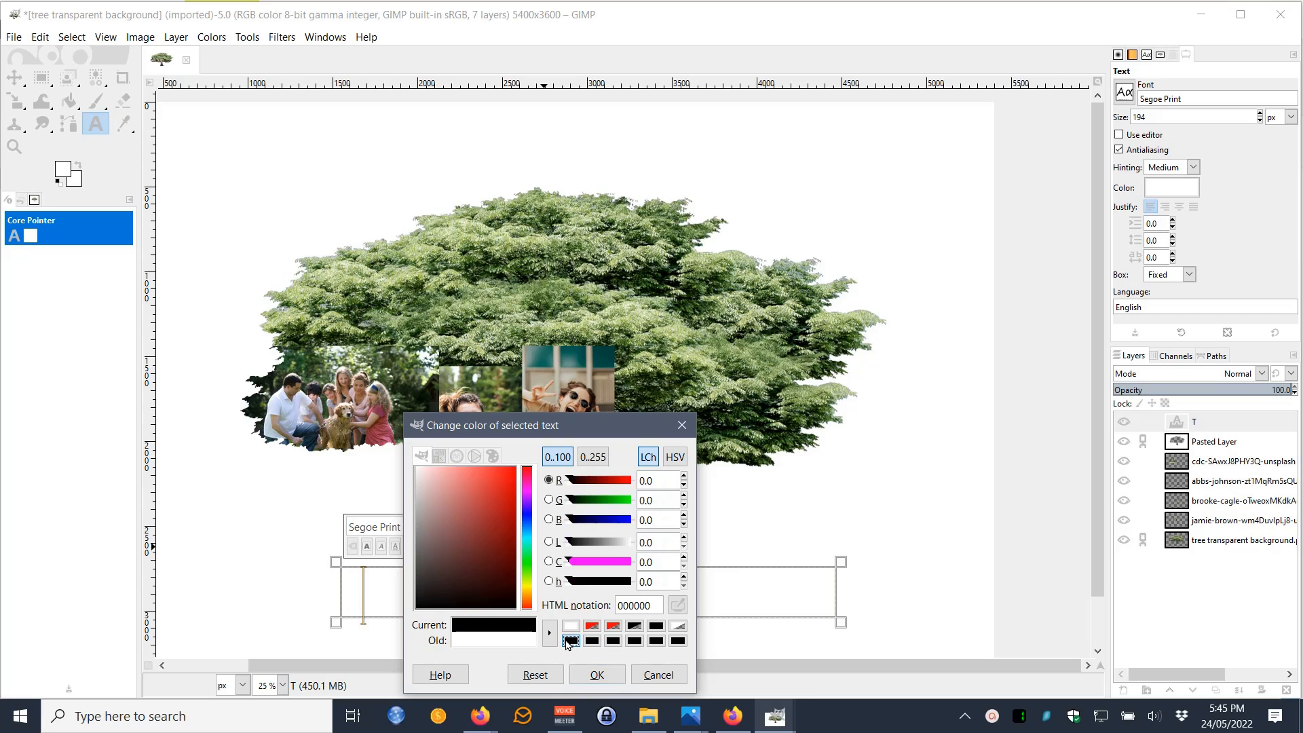
click(606, 676)
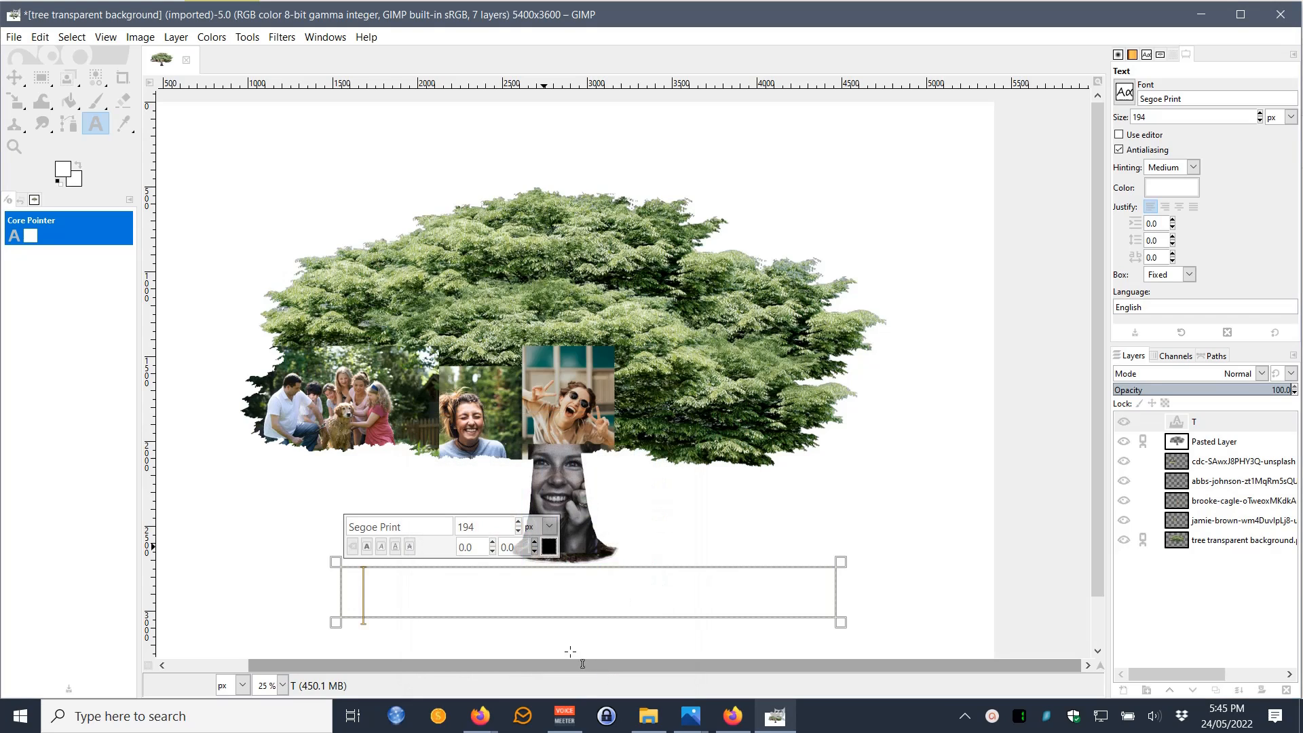
key(BackSpace)
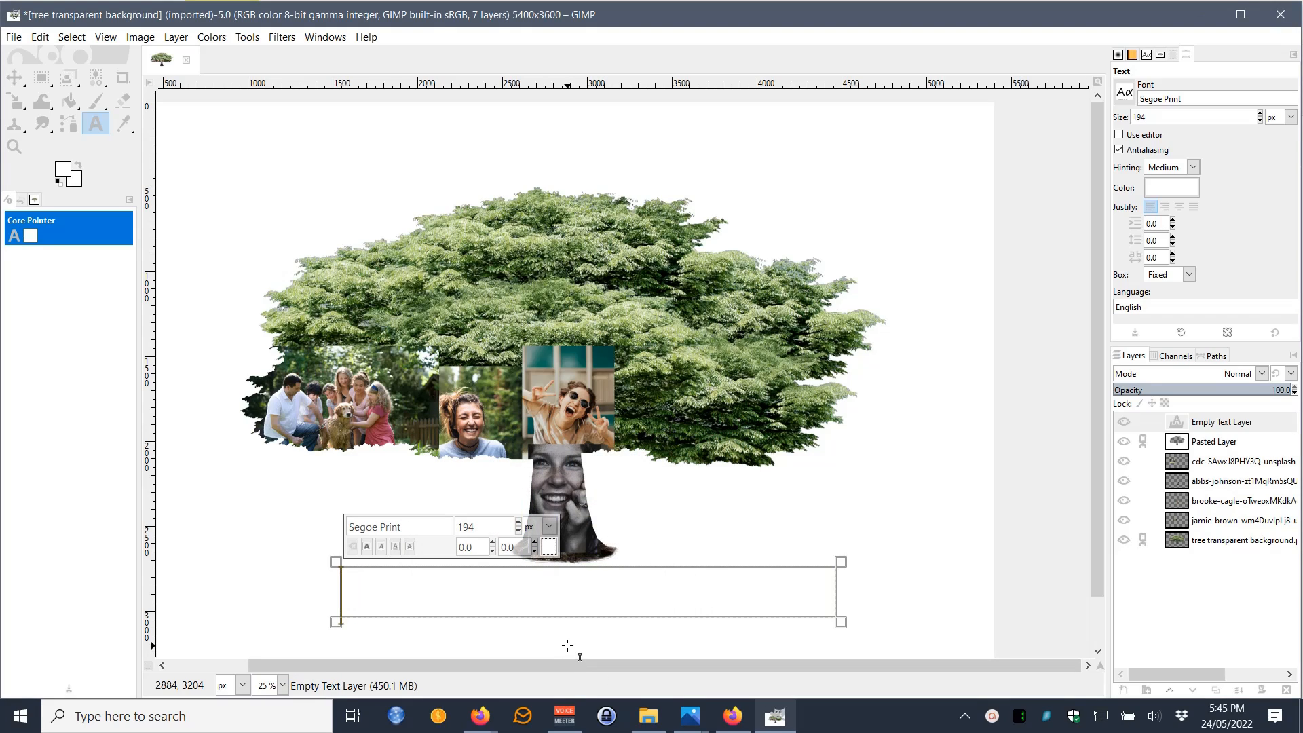
- Set the text colour of the empty text layer to black (000000)
click(549, 547)
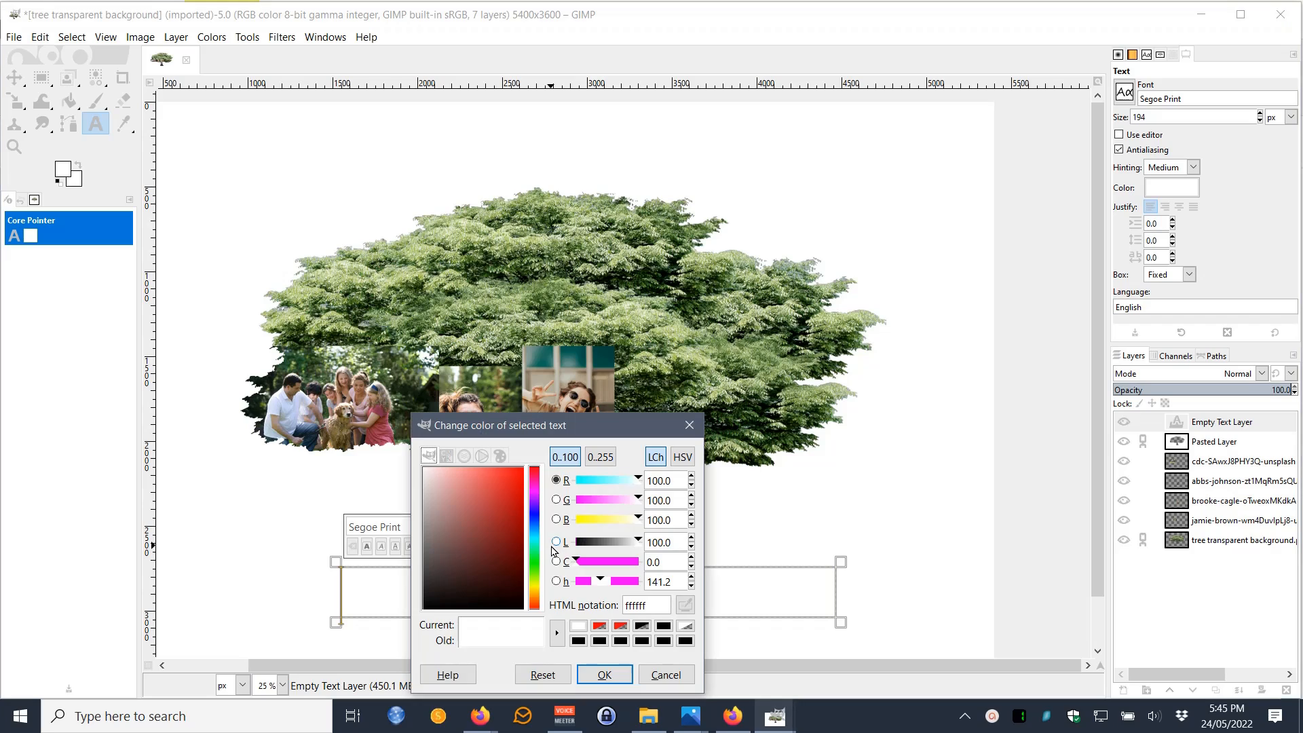
click(578, 640)
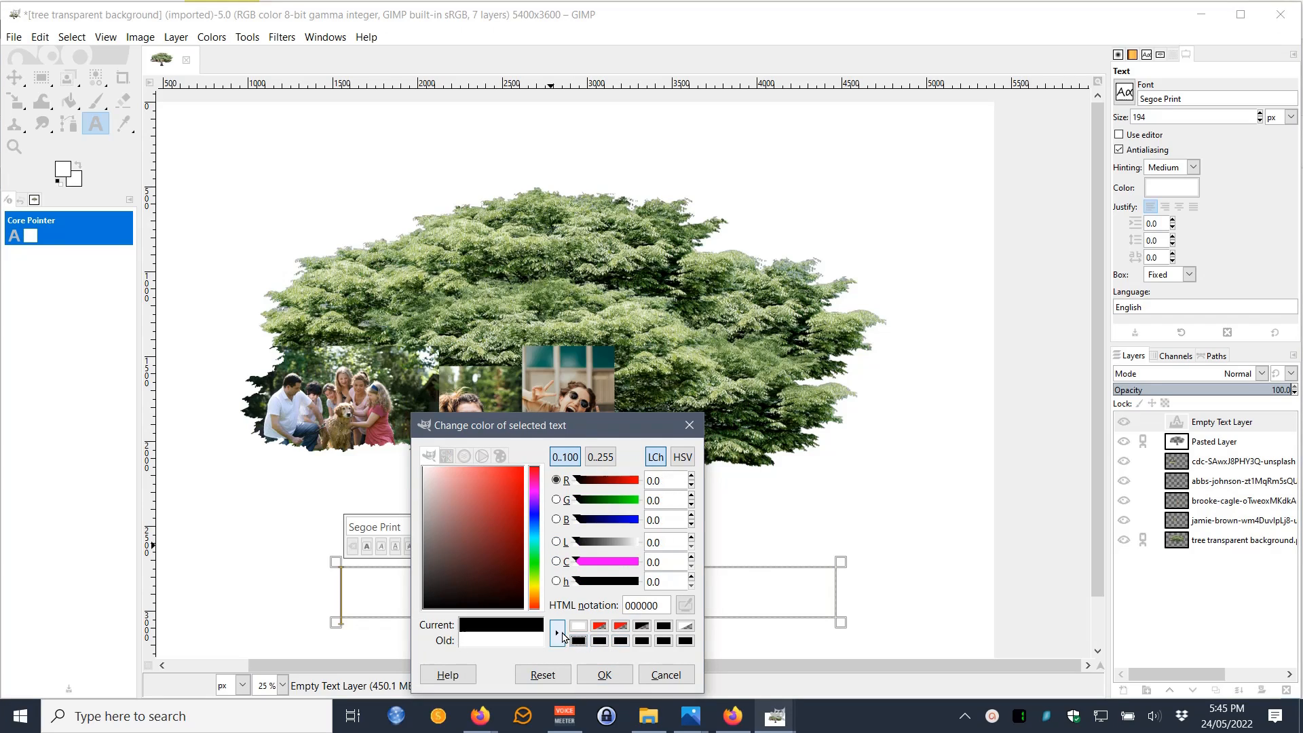
click(603, 674)
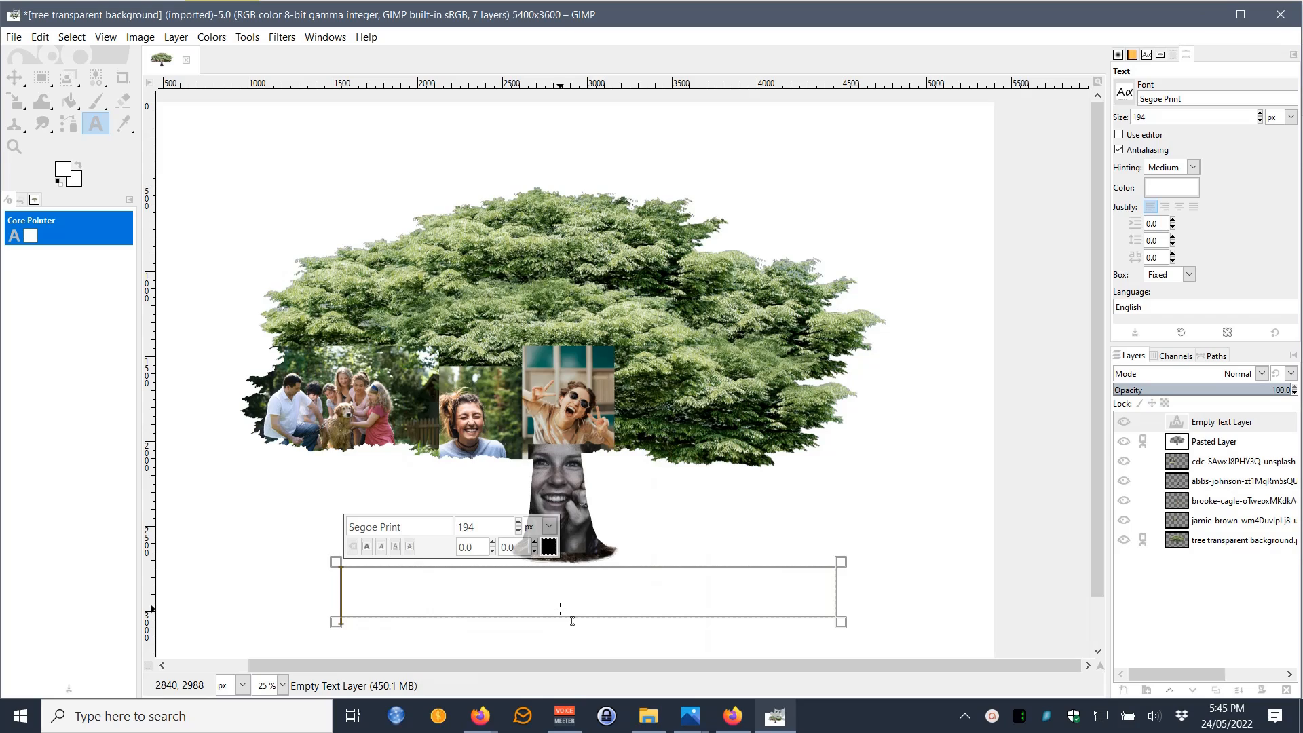
- Enter "The love of a Family is Life's" as the first line of the caption below the tree
text(T)
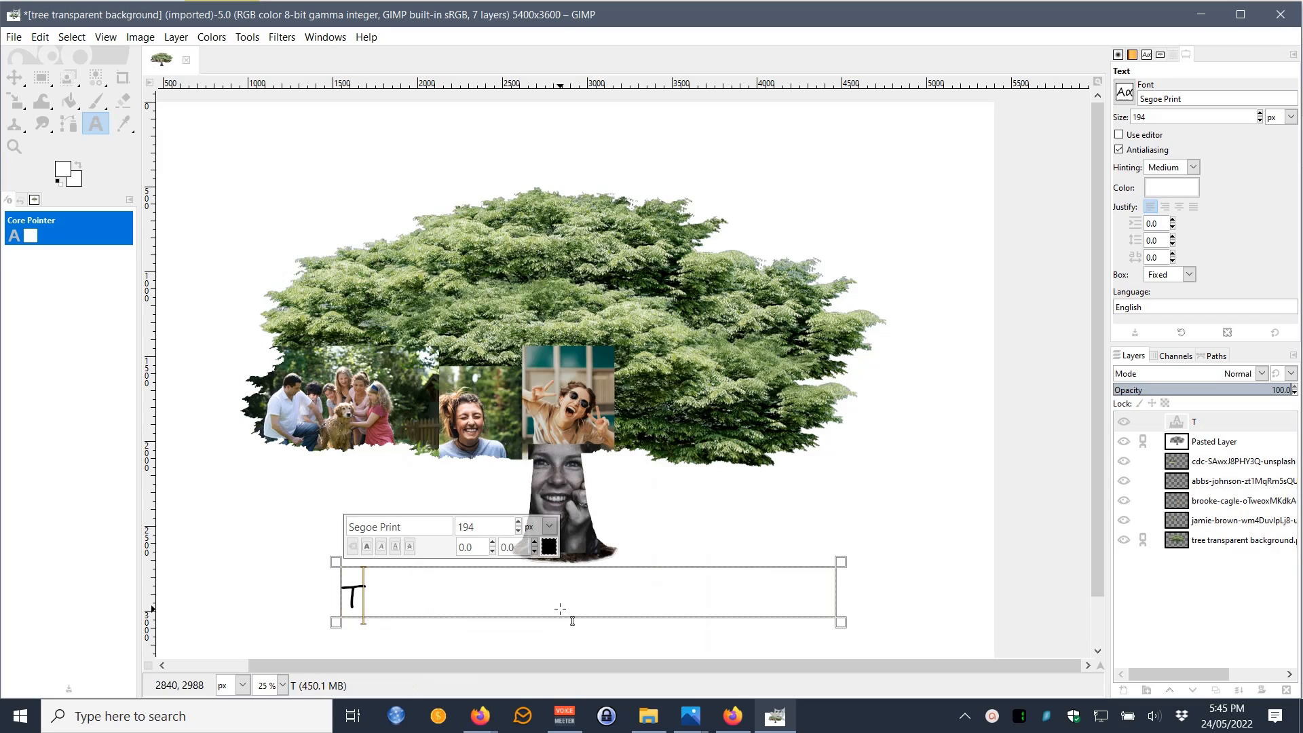
text(he l)
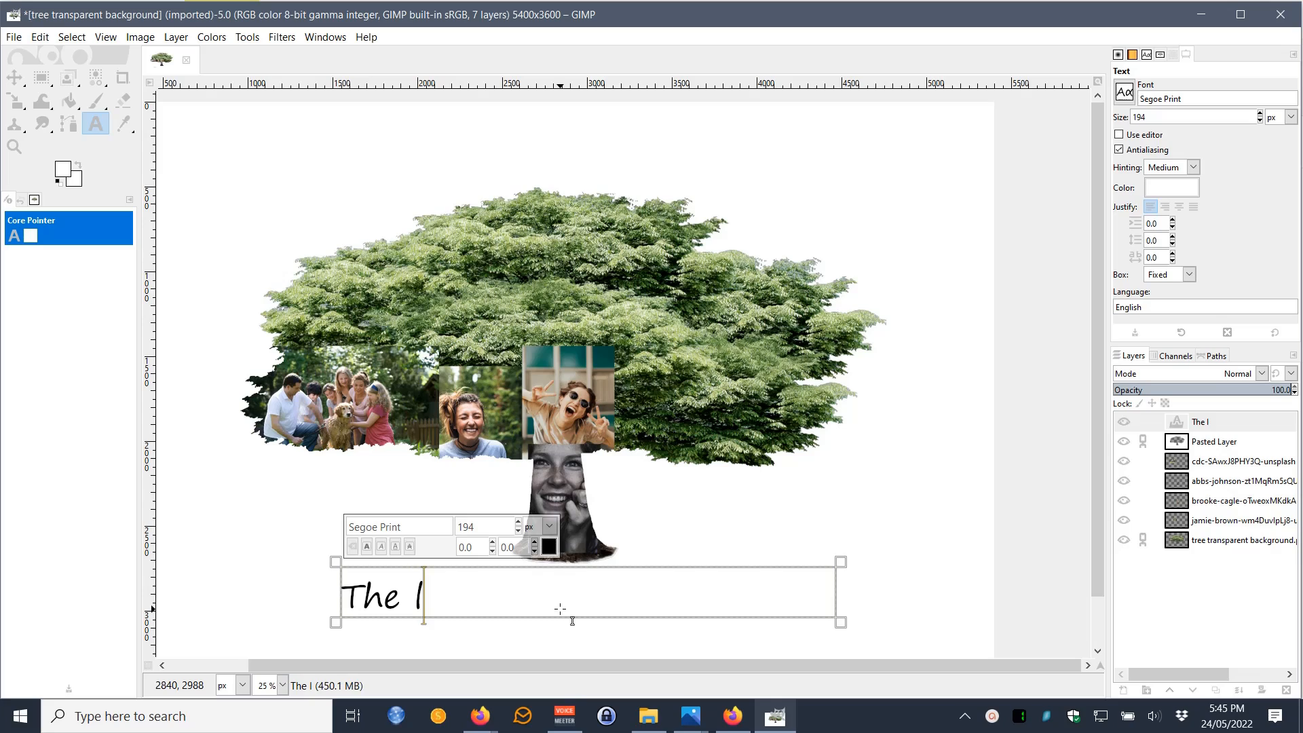
text(ove o)
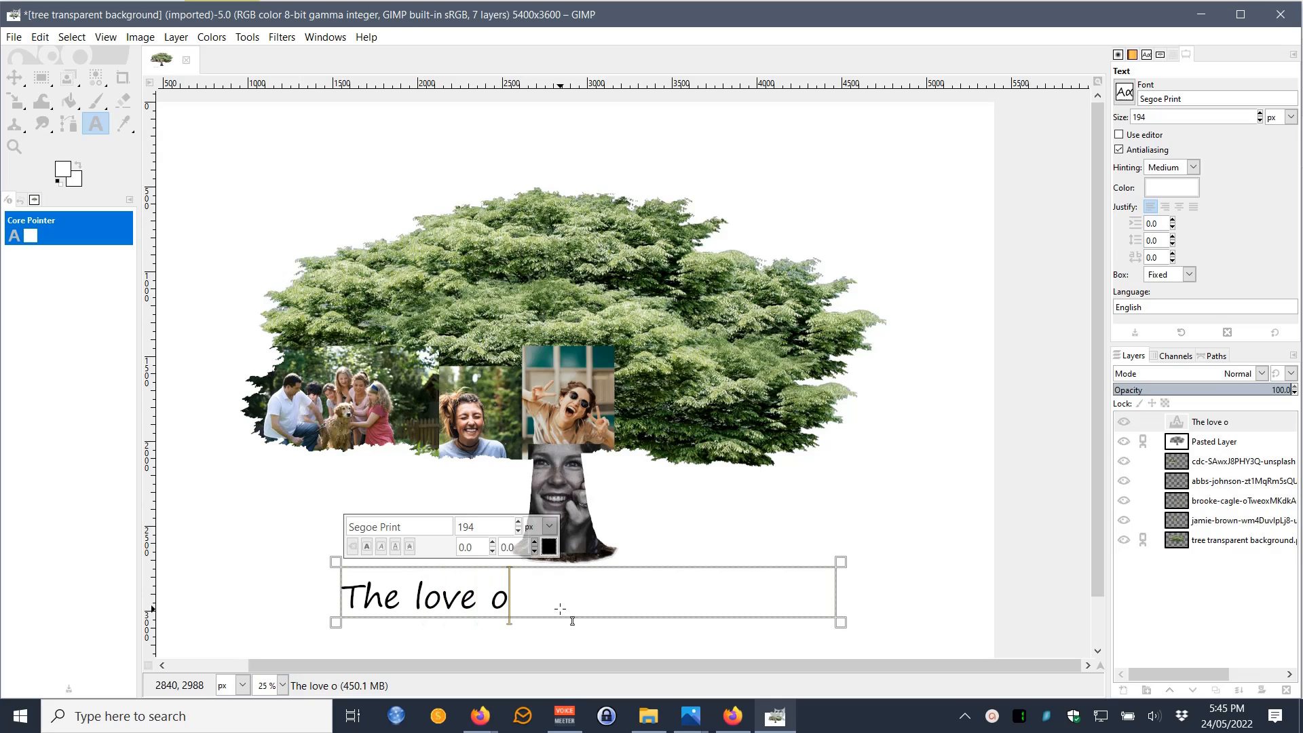
text(f a)
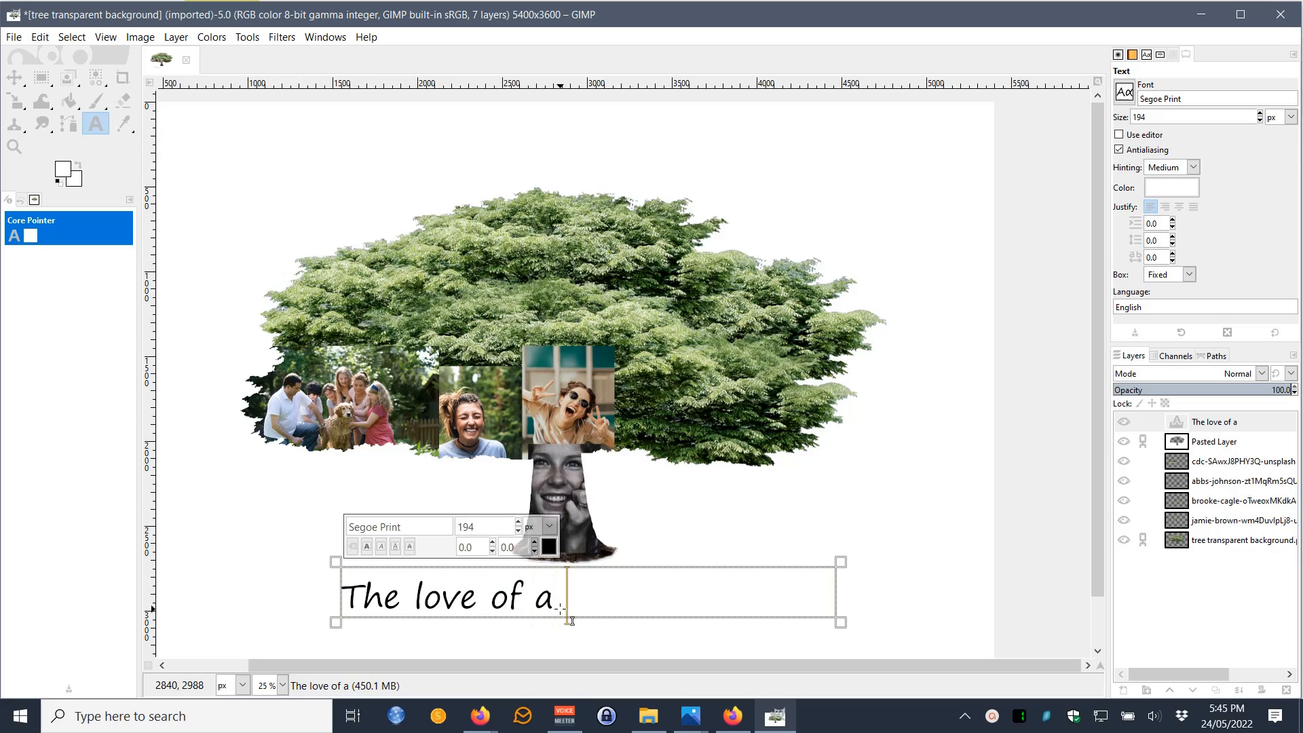
text( Famil)
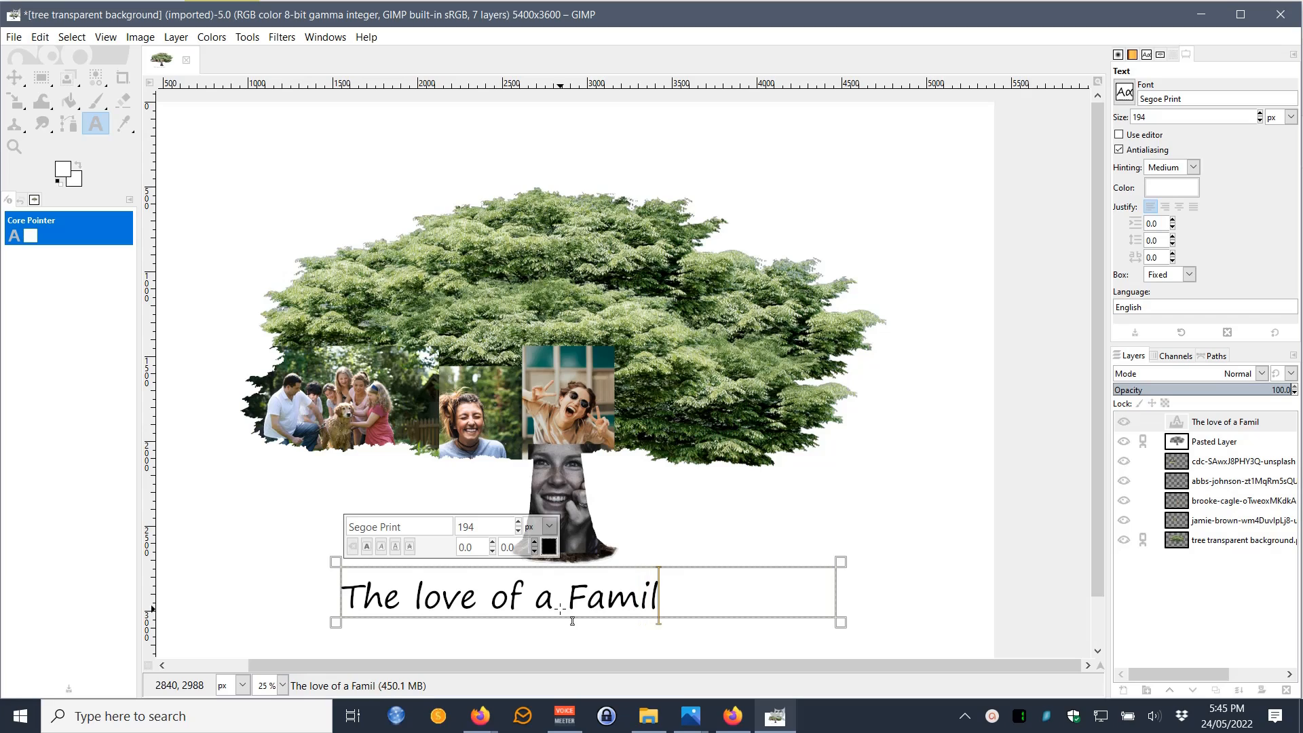
text(y is L)
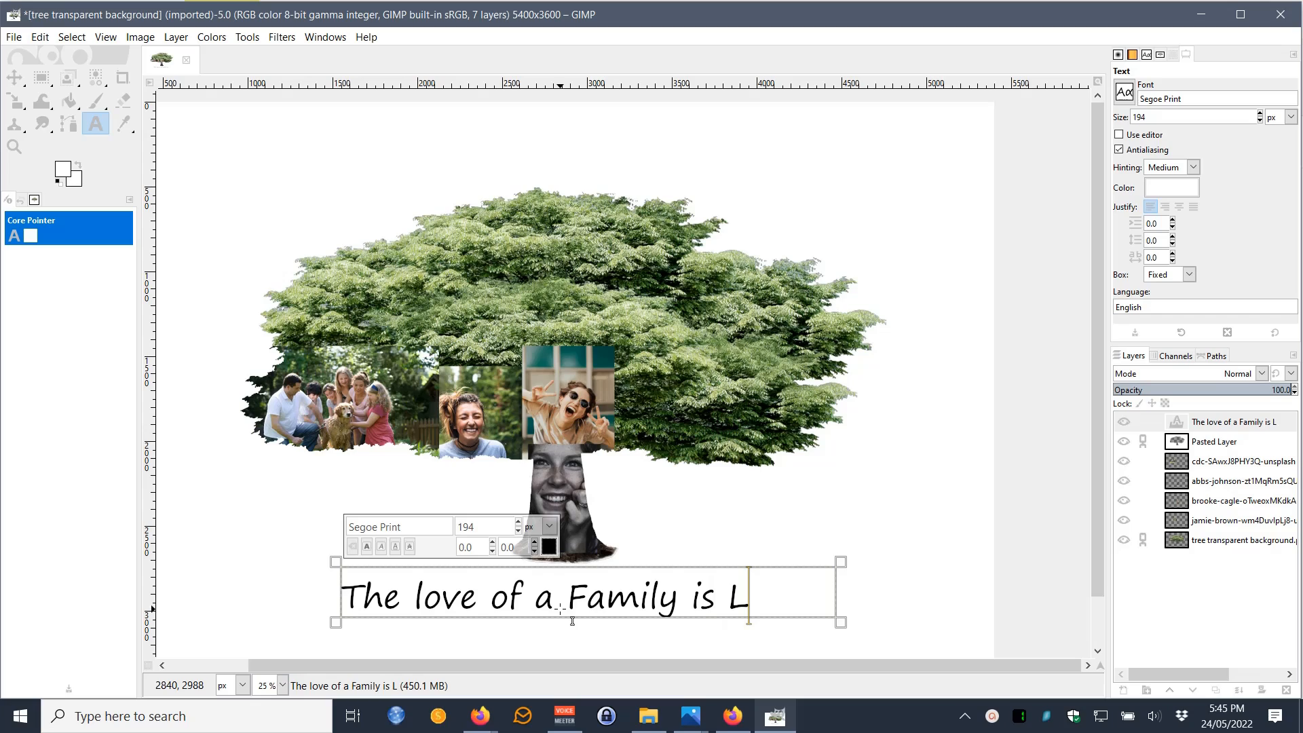
key(BackSpace)
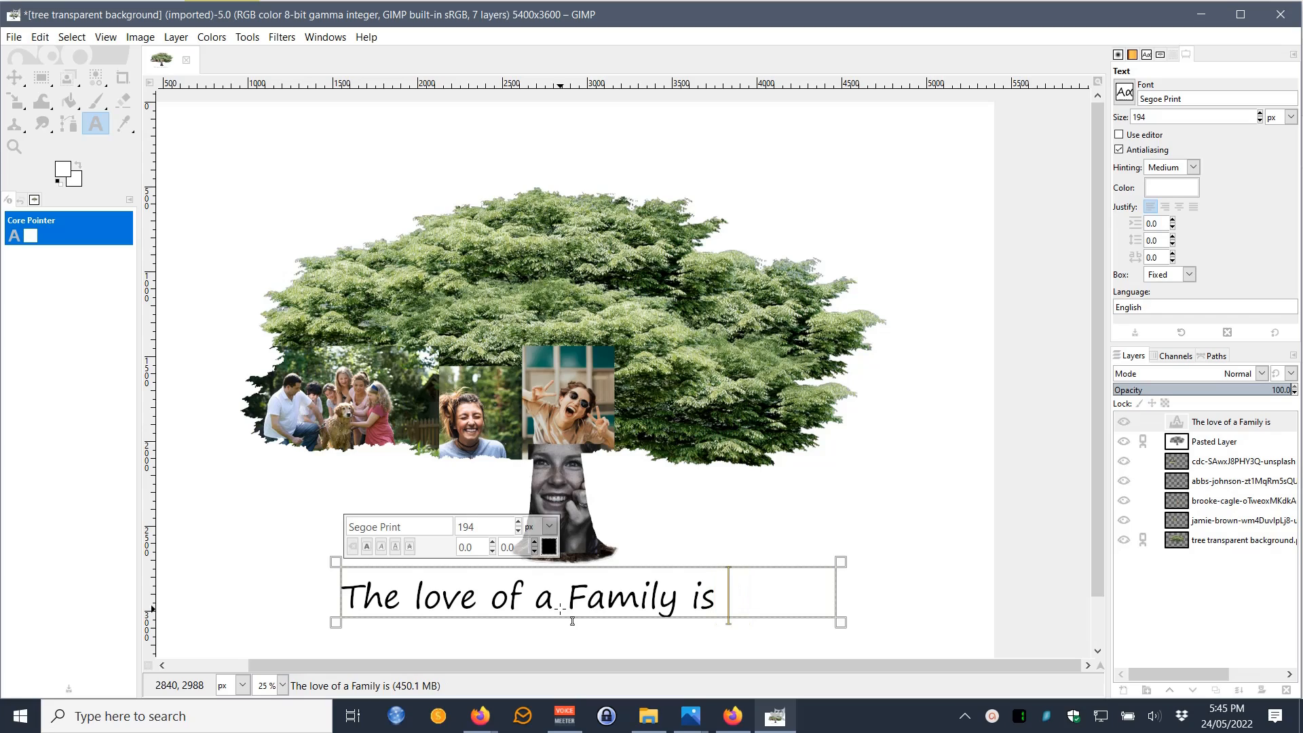
text(Lif)
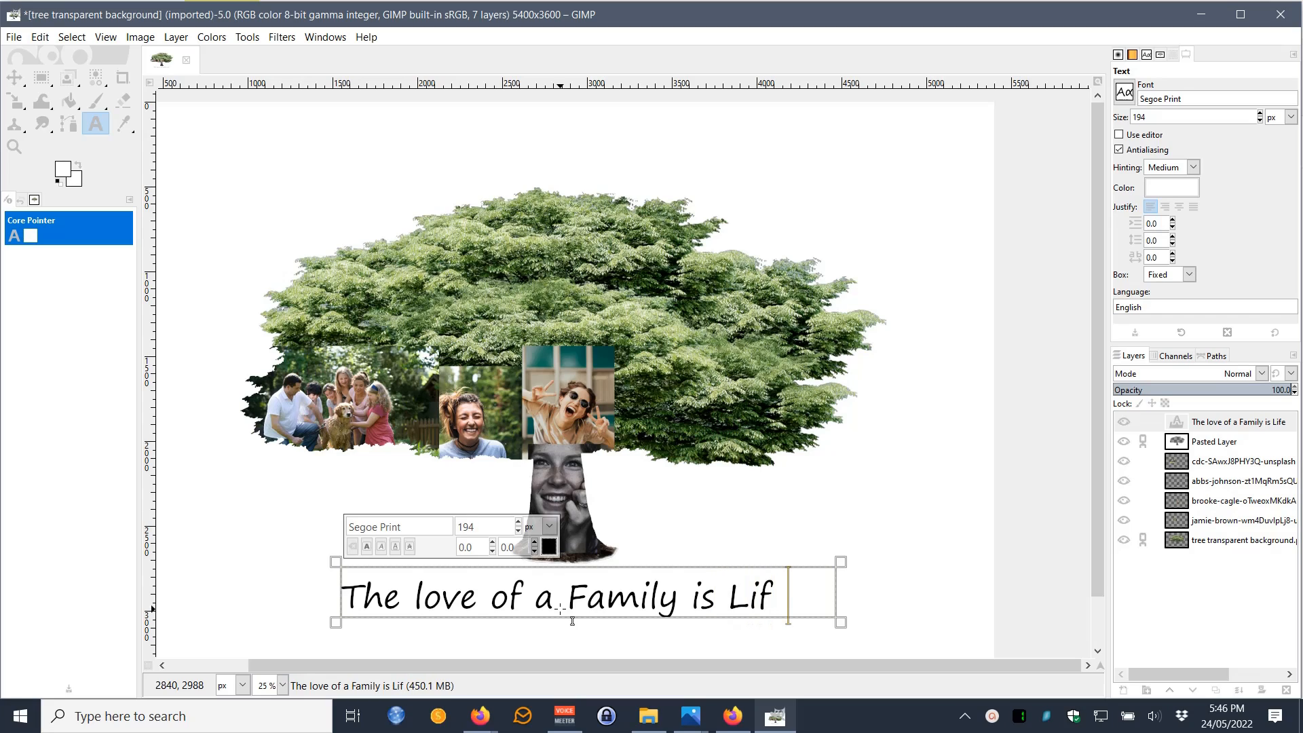
text(e's)
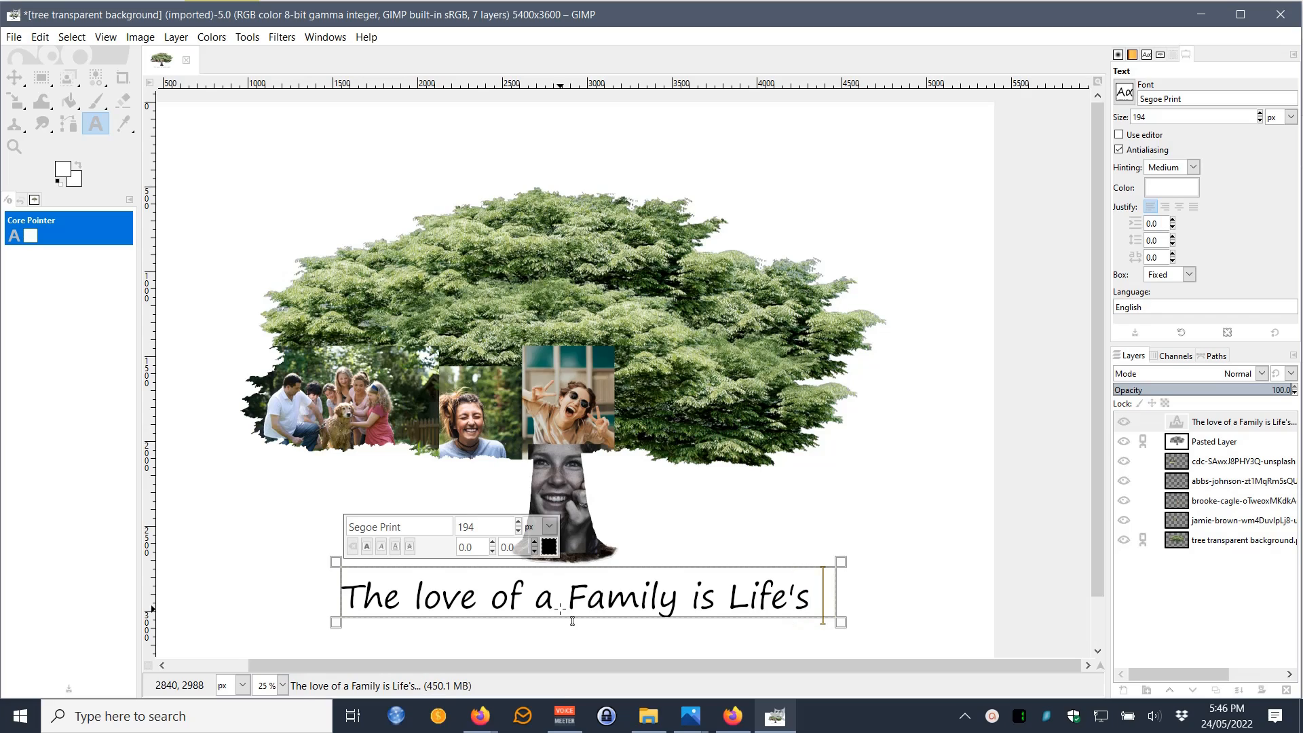
- Complete the caption with "Greatest Blessing." and set the size of the whole caption text to 107 px
key(Return)
key(shift+Left)
key(shift+Left)
key(shift+Left)
key(shift+Left)
key(shift+Left)
key(shift+Left)
key(shift+Left)
key(shift+Left)
key(shift+Left)
key(shift+Left)
key(shift+Left)
key(shift+Left)
key(shift+Left)
key(shift+Left)
key(shift+Left)
key(shift+Left)
key(shift+Left)
key(shift+Left)
key(shift+Left)
key(shift+Left)
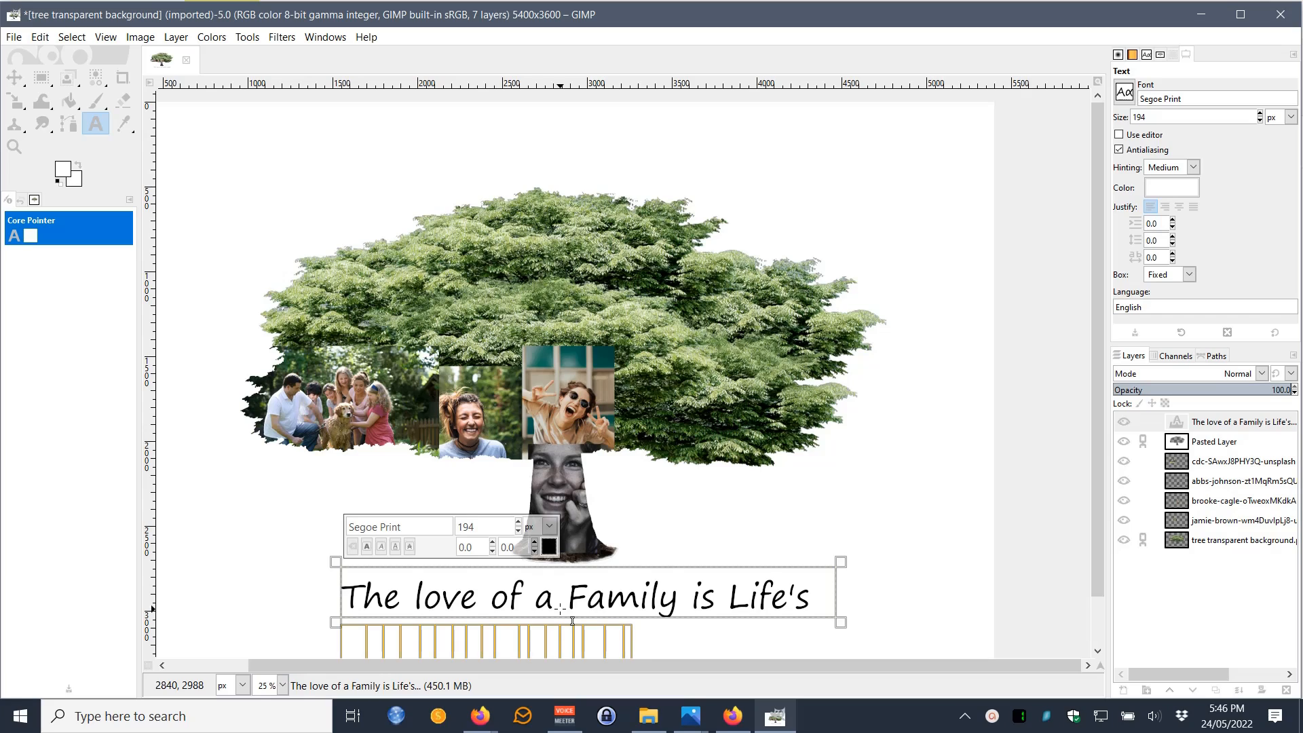
key(shift+Left)
key(shift+Left)
key(shift+Left)
key(shift+Left)
key(shift+Left)
key(shift+Left)
key(shift+Left)
key(shift+Left)
key(shift+Left)
key(shift+Left)
key(shift+Left)
key(shift+Left)
key(shift+Left)
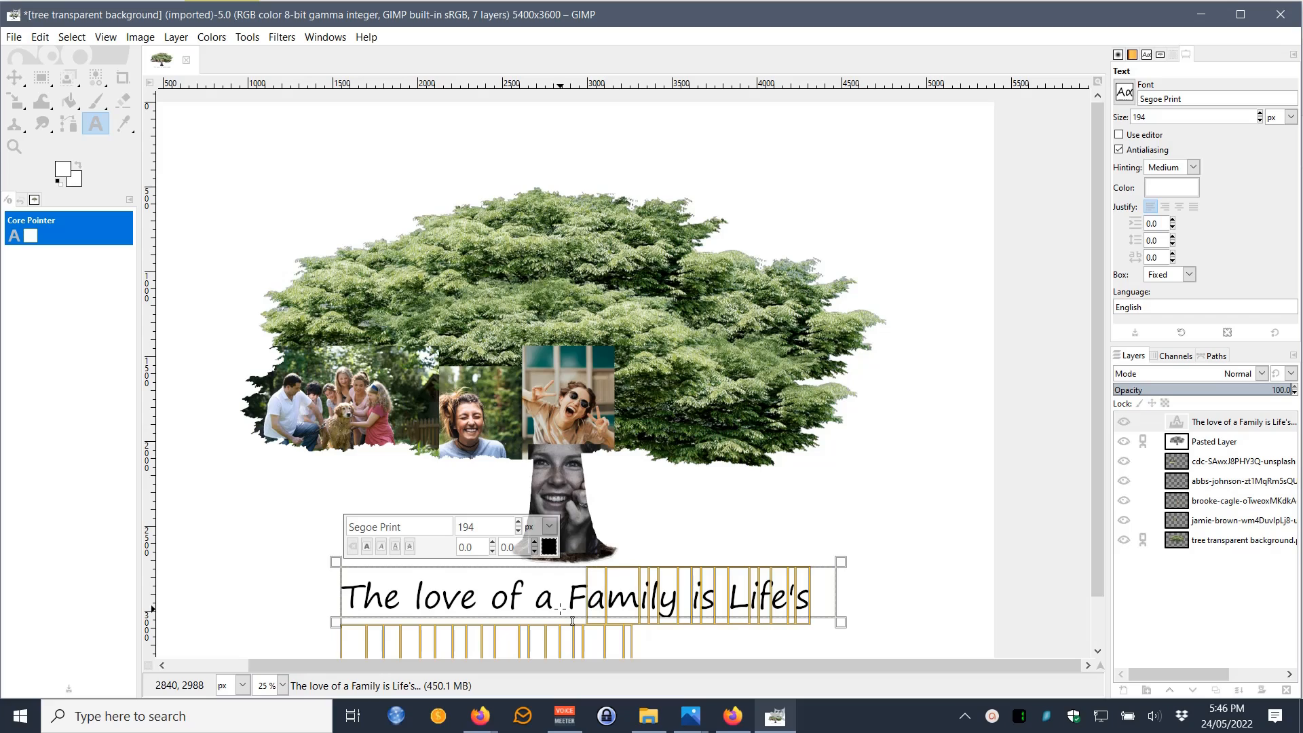
key(shift+Left)
key(shift+Left)
key(shift+Left)
key(shift+Left)
key(shift+Left)
key(shift+Left)
key(shift+Left)
key(shift+Left)
key(shift+Left)
key(shift+Left)
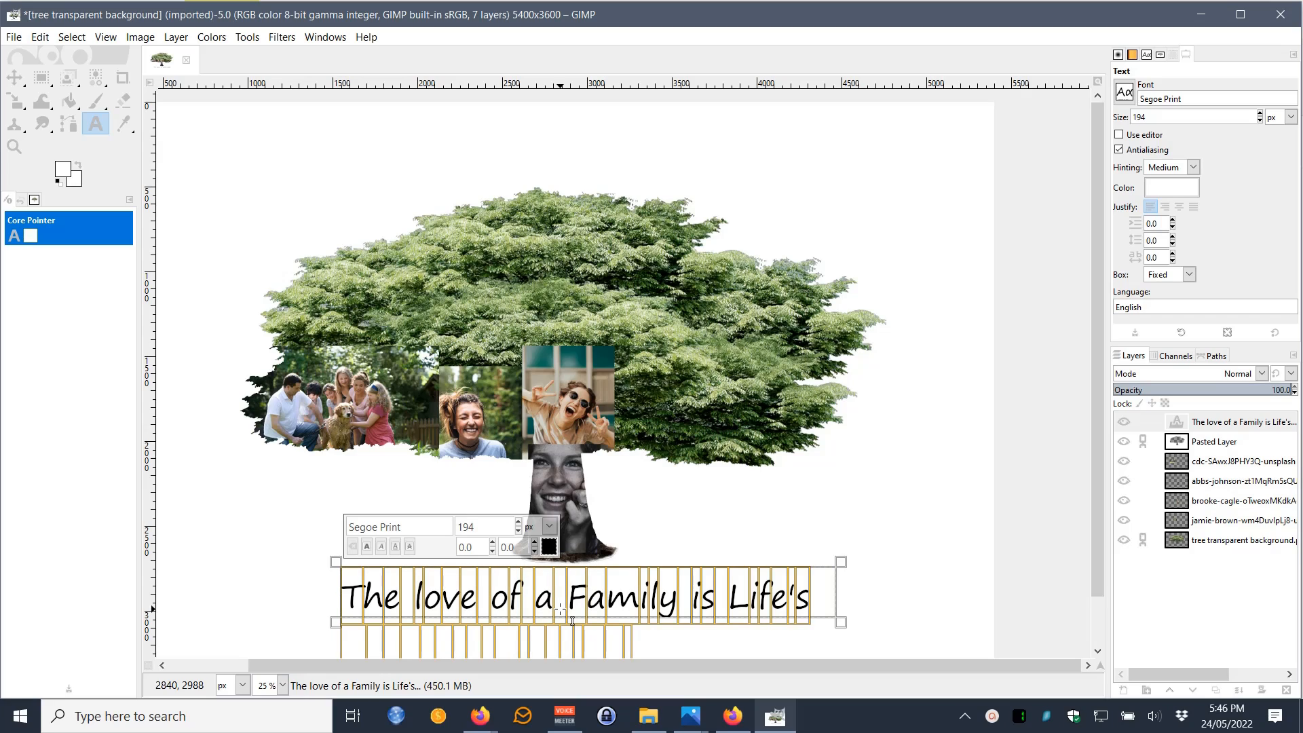
click(518, 532)
click(518, 532)
click(519, 532)
click(518, 532)
click(519, 532)
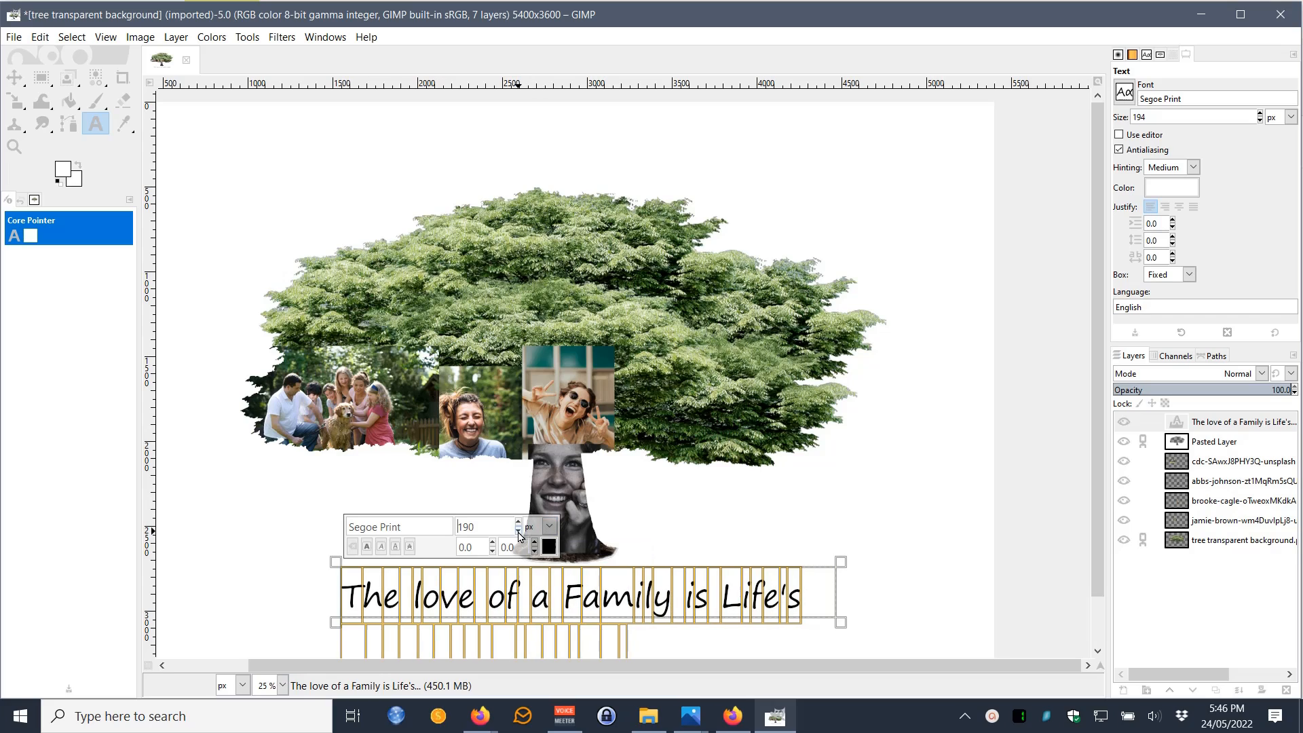
click(518, 532)
click(518, 532)
click(518, 532)
click(519, 532)
click(519, 531)
click(518, 532)
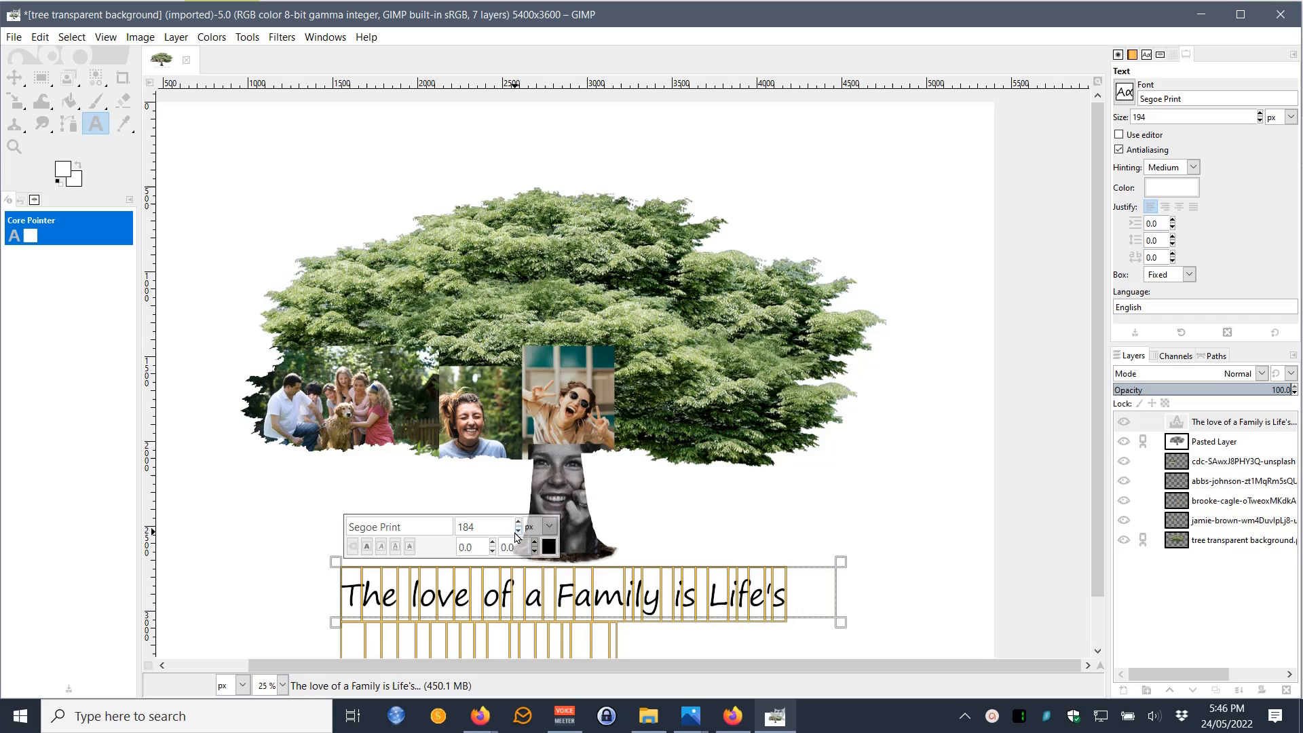
click(518, 532)
click(518, 532)
click(518, 532)
click(518, 532)
click(526, 533)
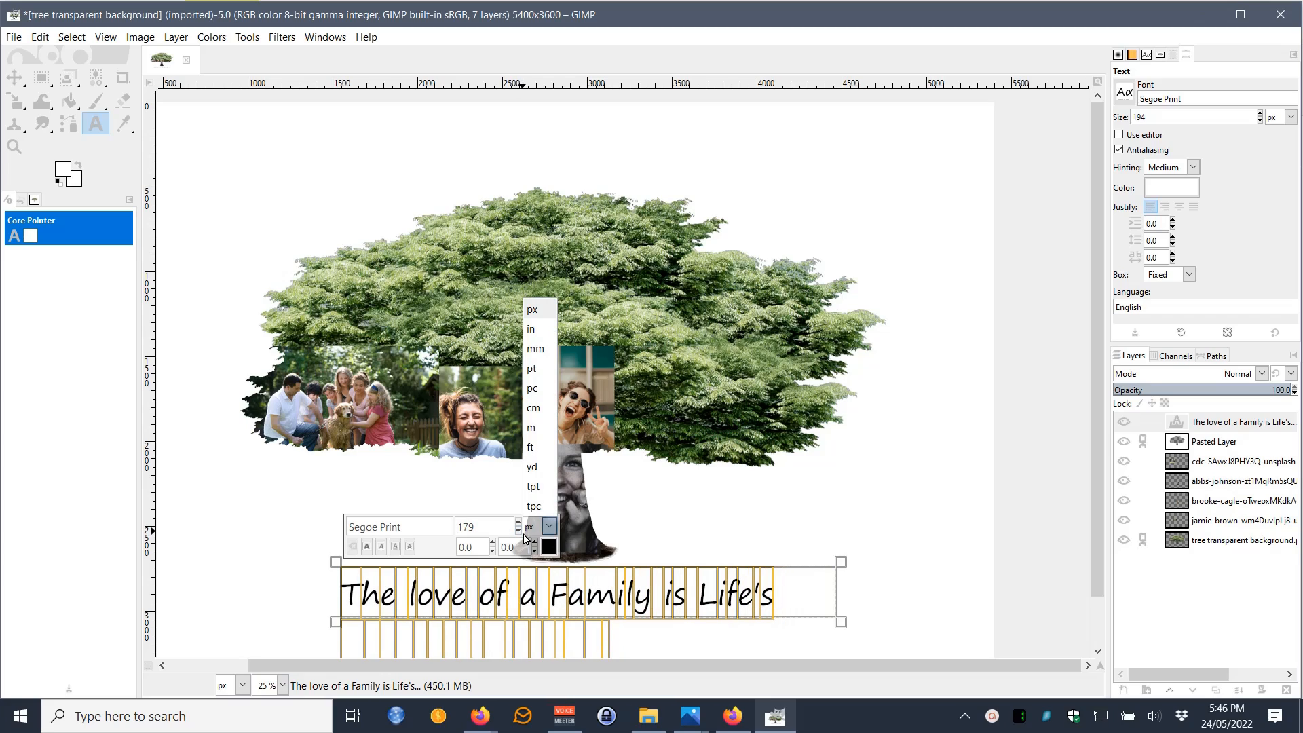
click(523, 534)
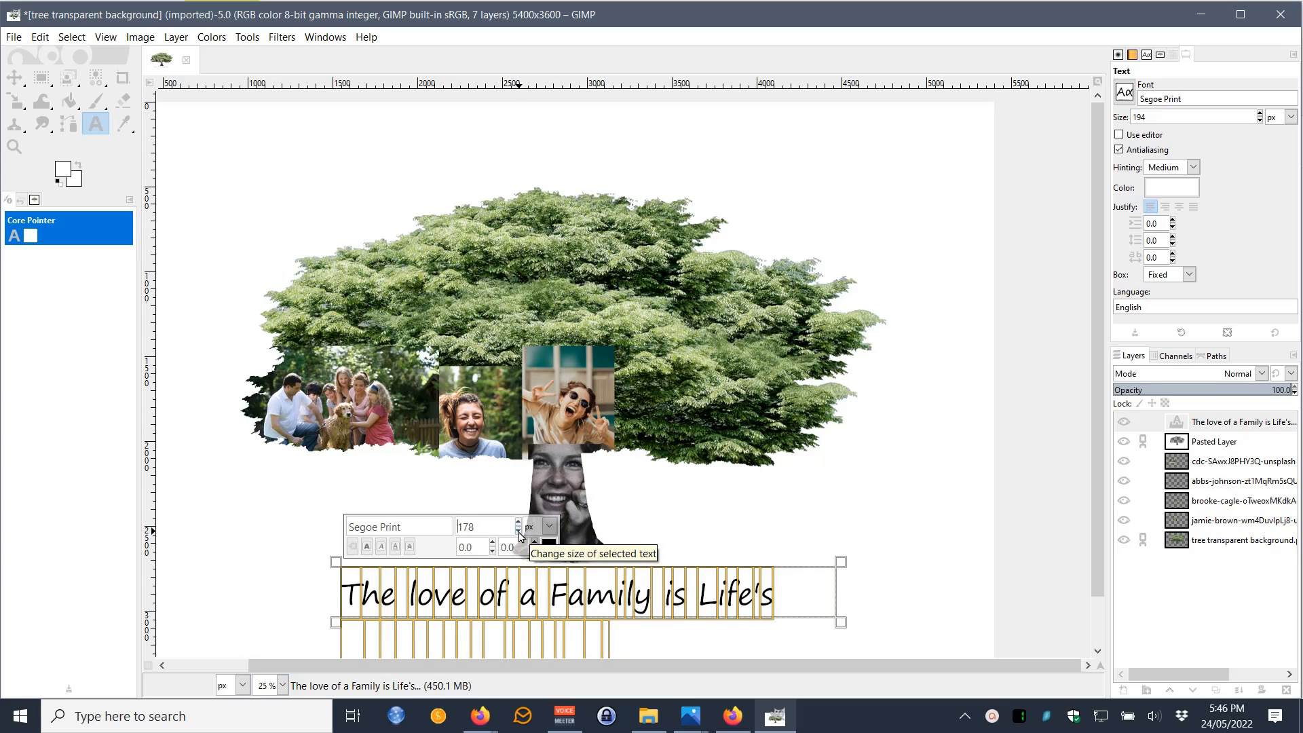
drag(519, 531, 519, 532)
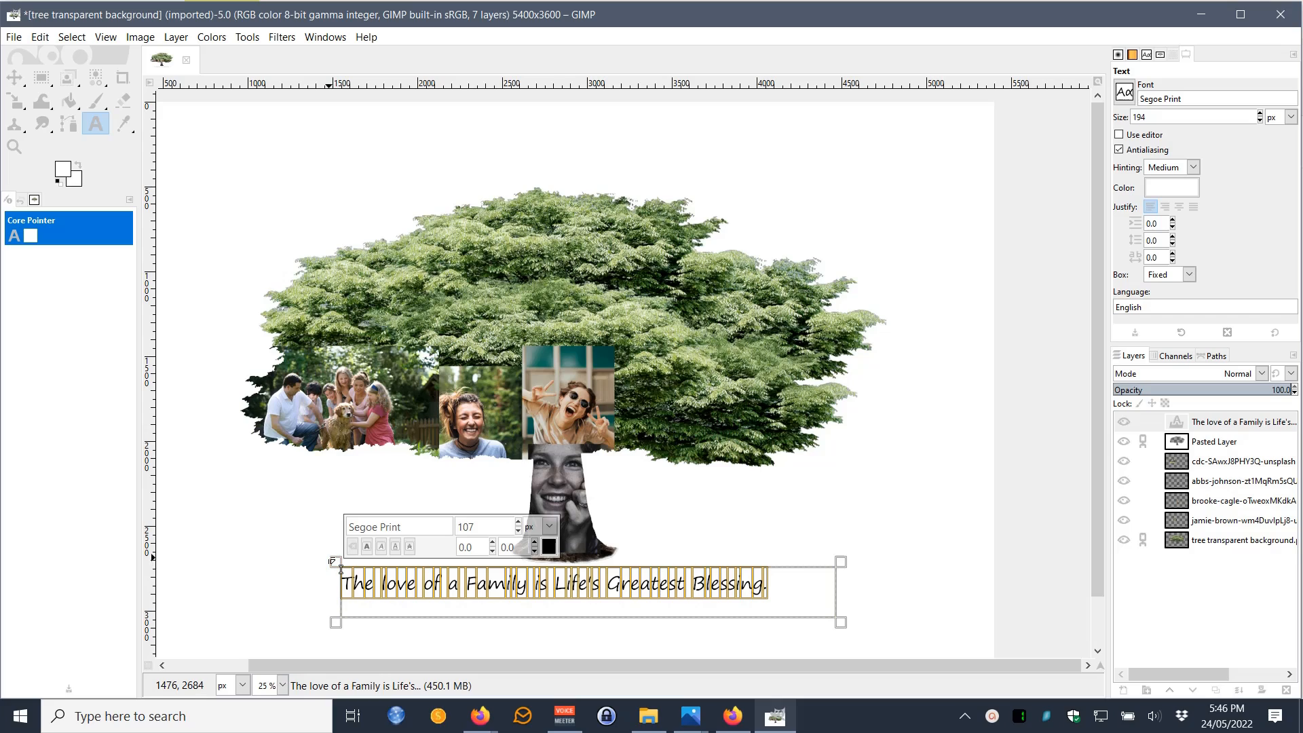
- Narrow the caption's text frame from its left edge so the caption starts slightly further right beneath the trunk
mouse_move(340, 568)
mouse_down()
mouse_move(381, 582)
mouse_move(342, 575)
mouse_up()
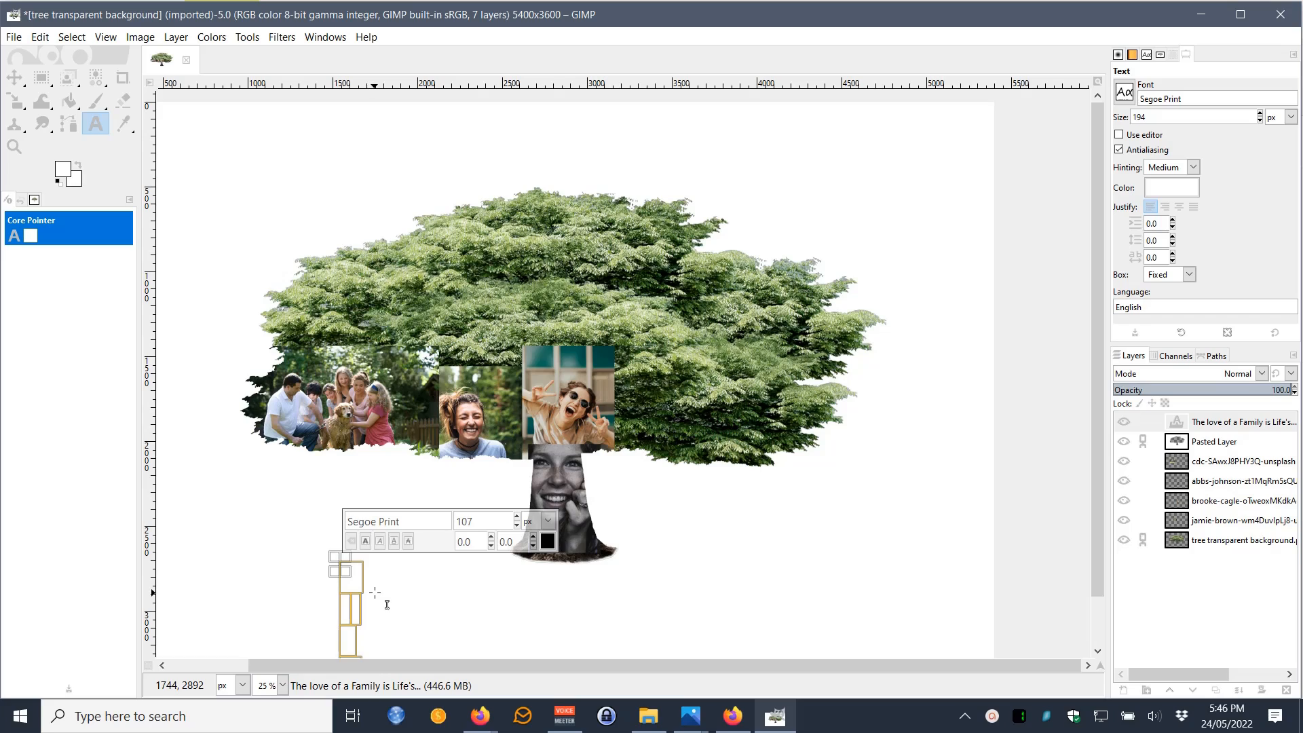
key(ctrl+z)
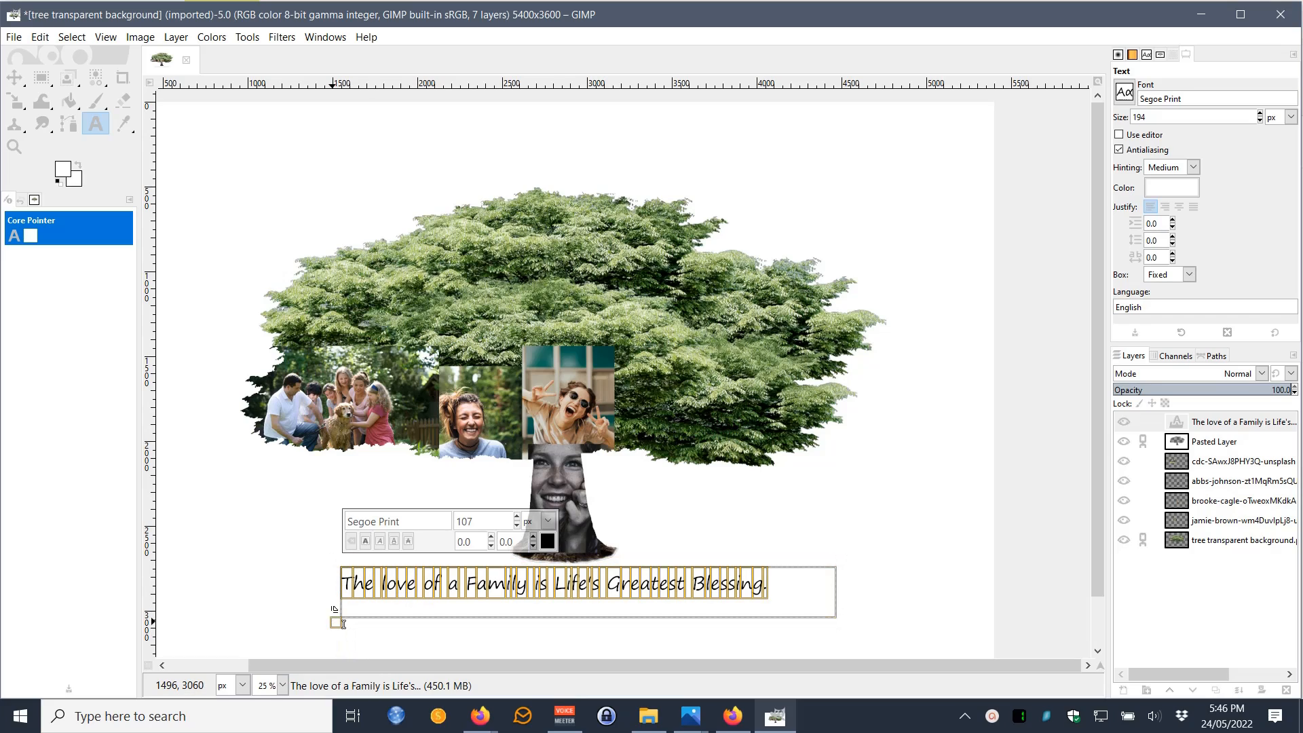
drag(347, 634, 373, 635)
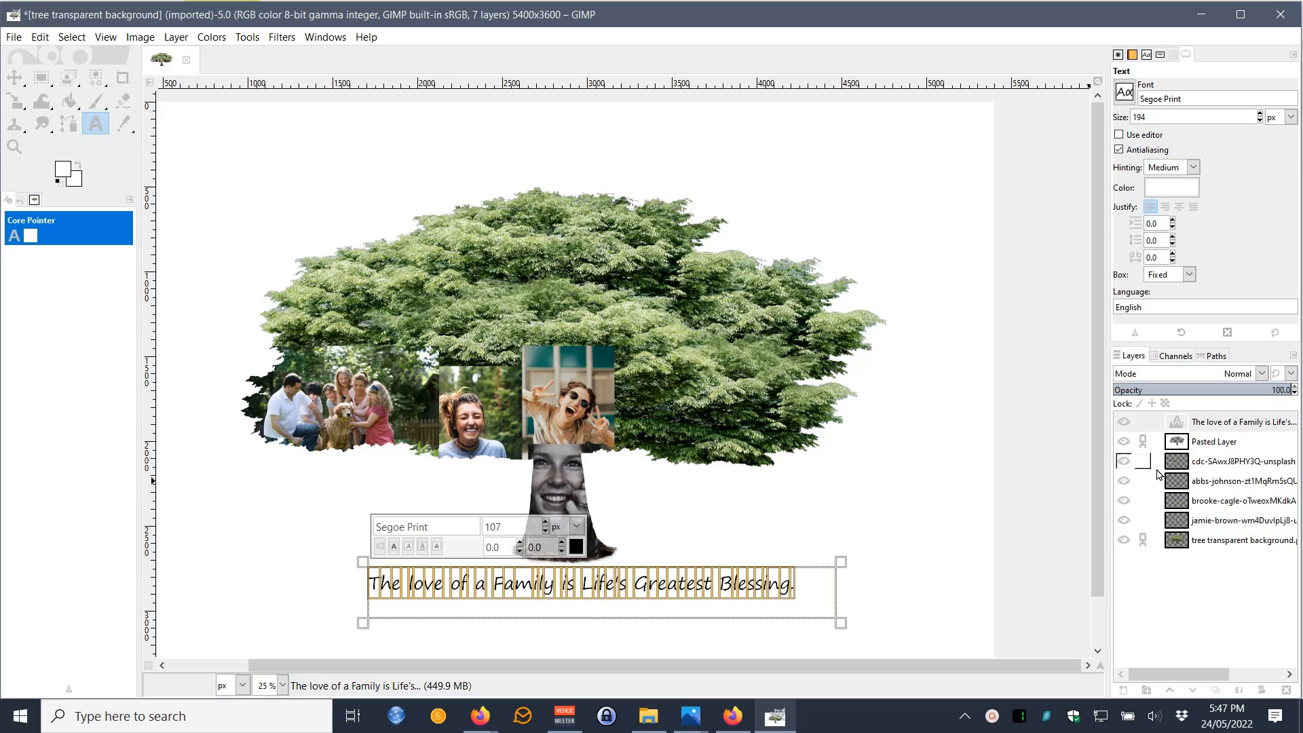
- Move the caption's text layer below the white Pasted Layer and back to the top of the layer stack
click(1177, 466)
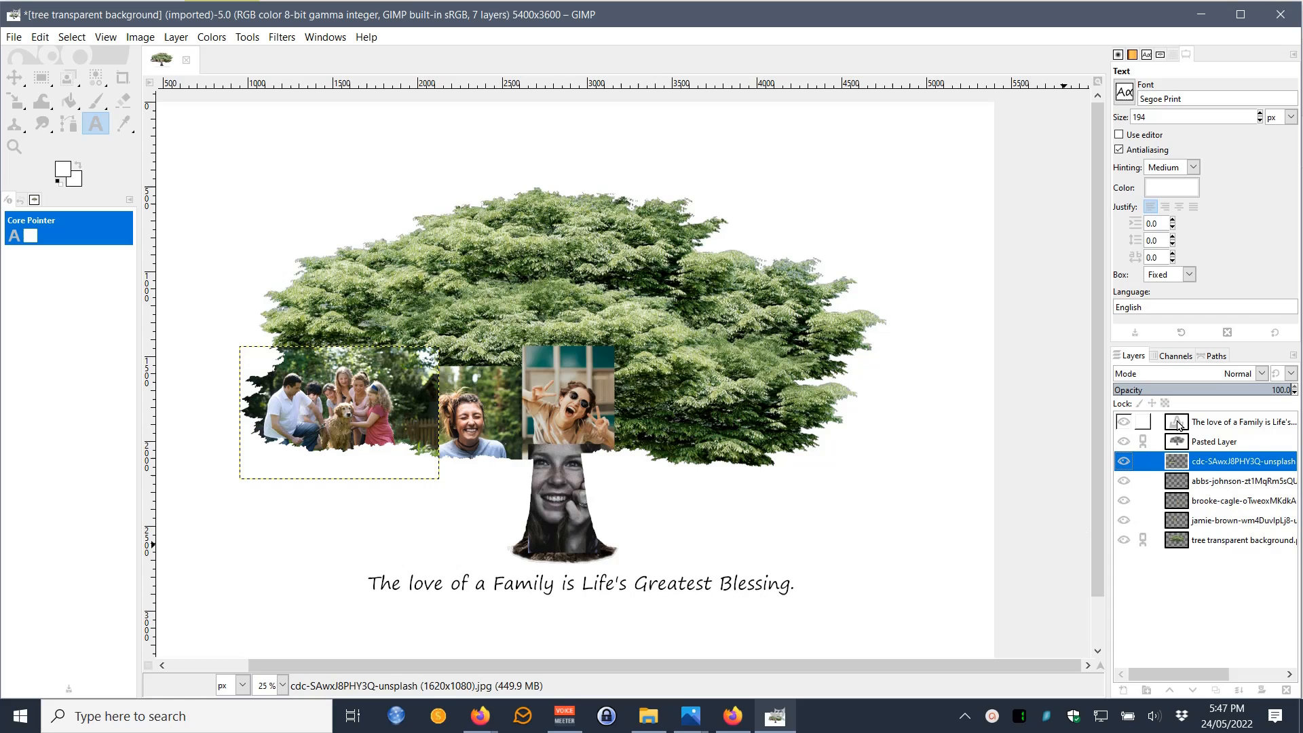
drag(1178, 425, 1174, 463)
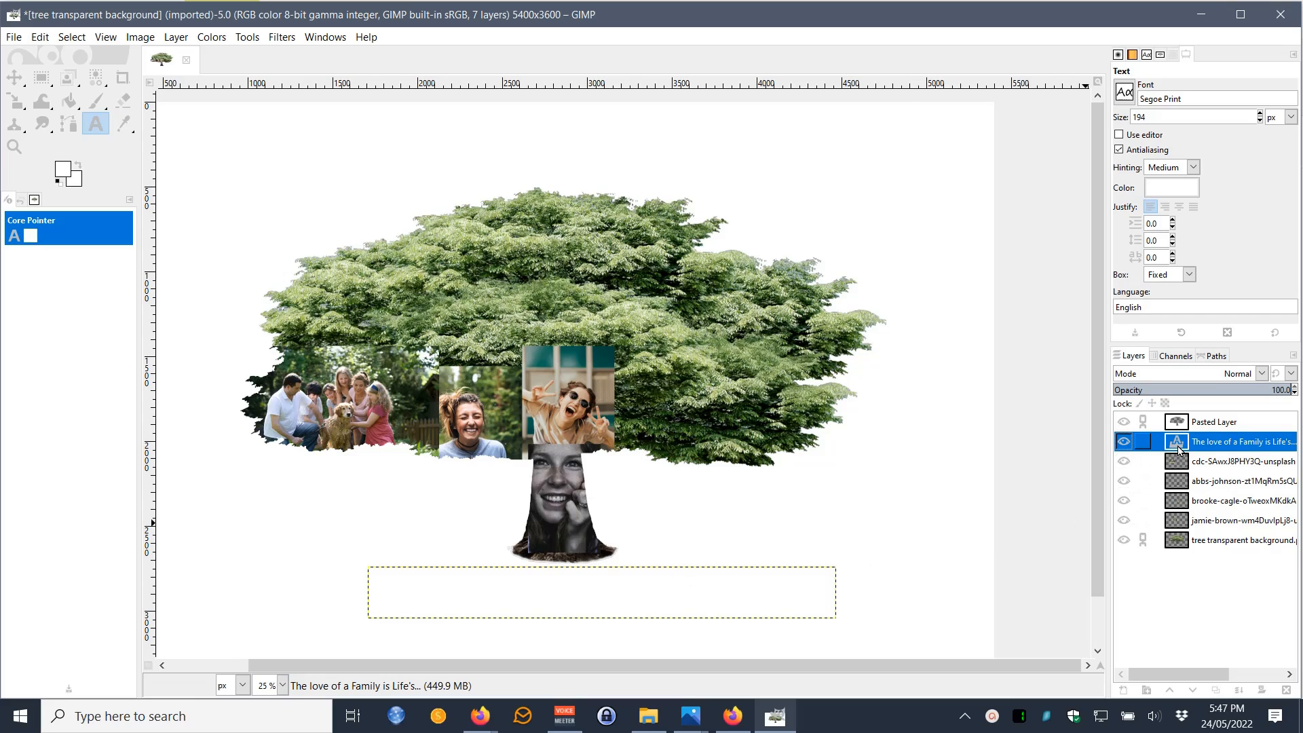
drag(1179, 449, 1180, 423)
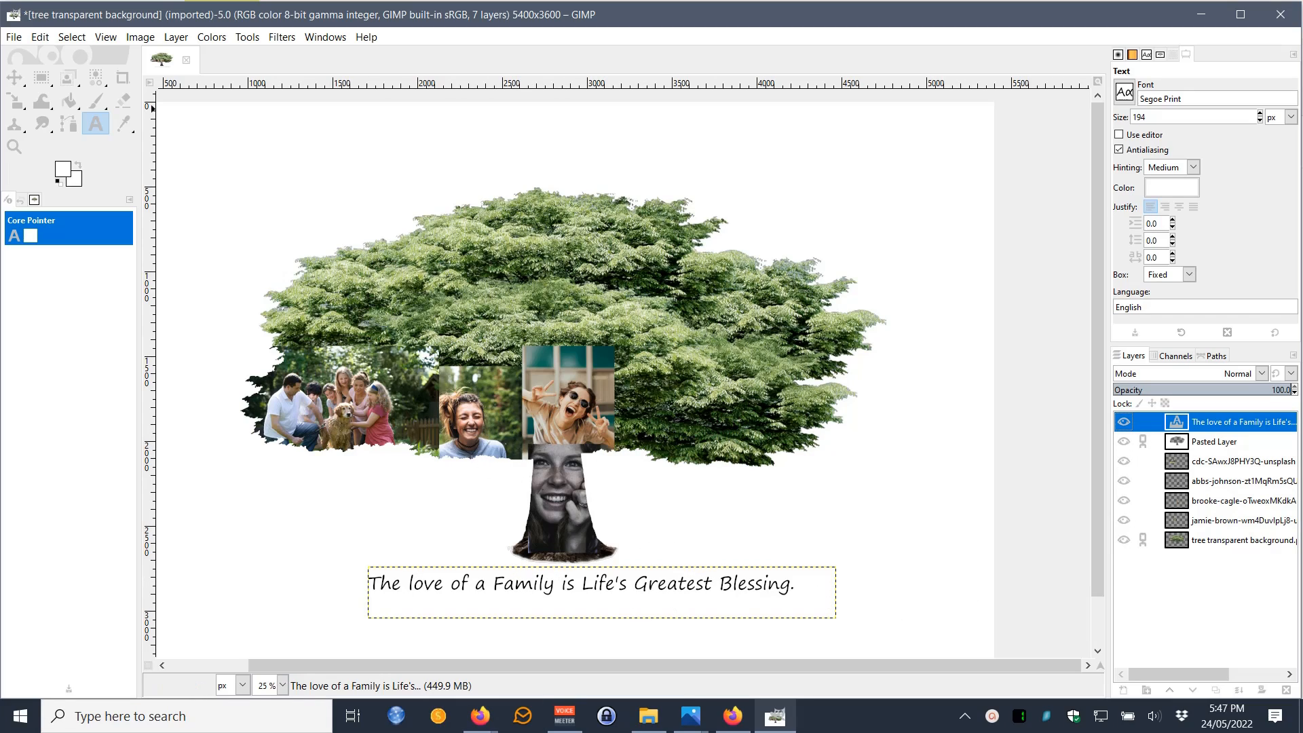
- Save the collage under the new name Tree Practice 2.xcf in the tree project folder
click(13, 39)
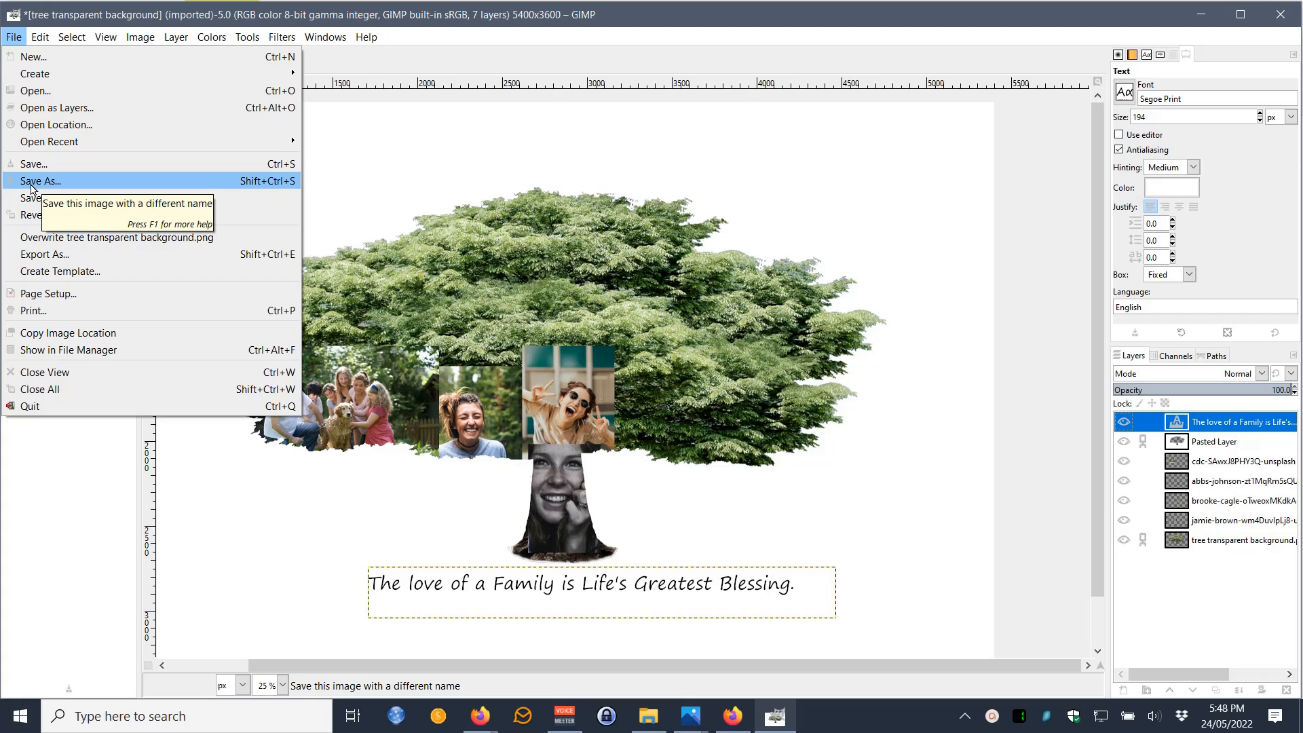
click(31, 184)
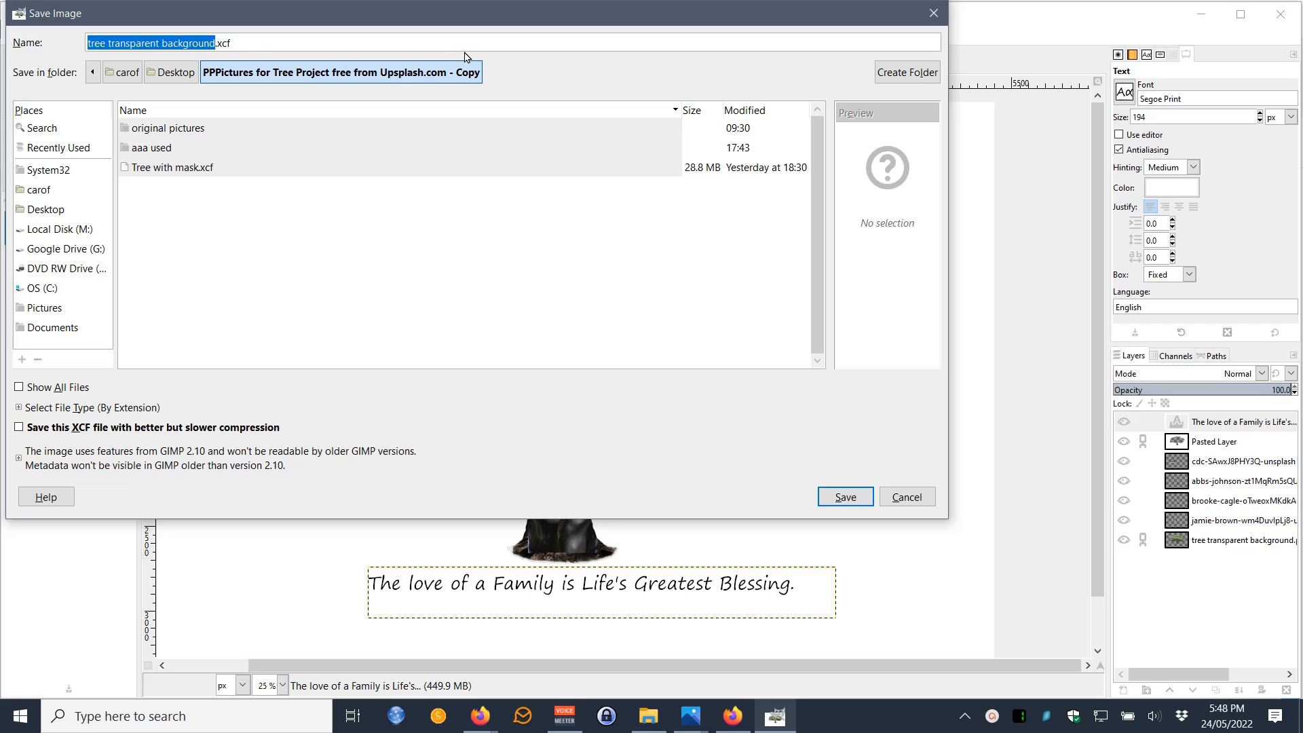
text(Tree )
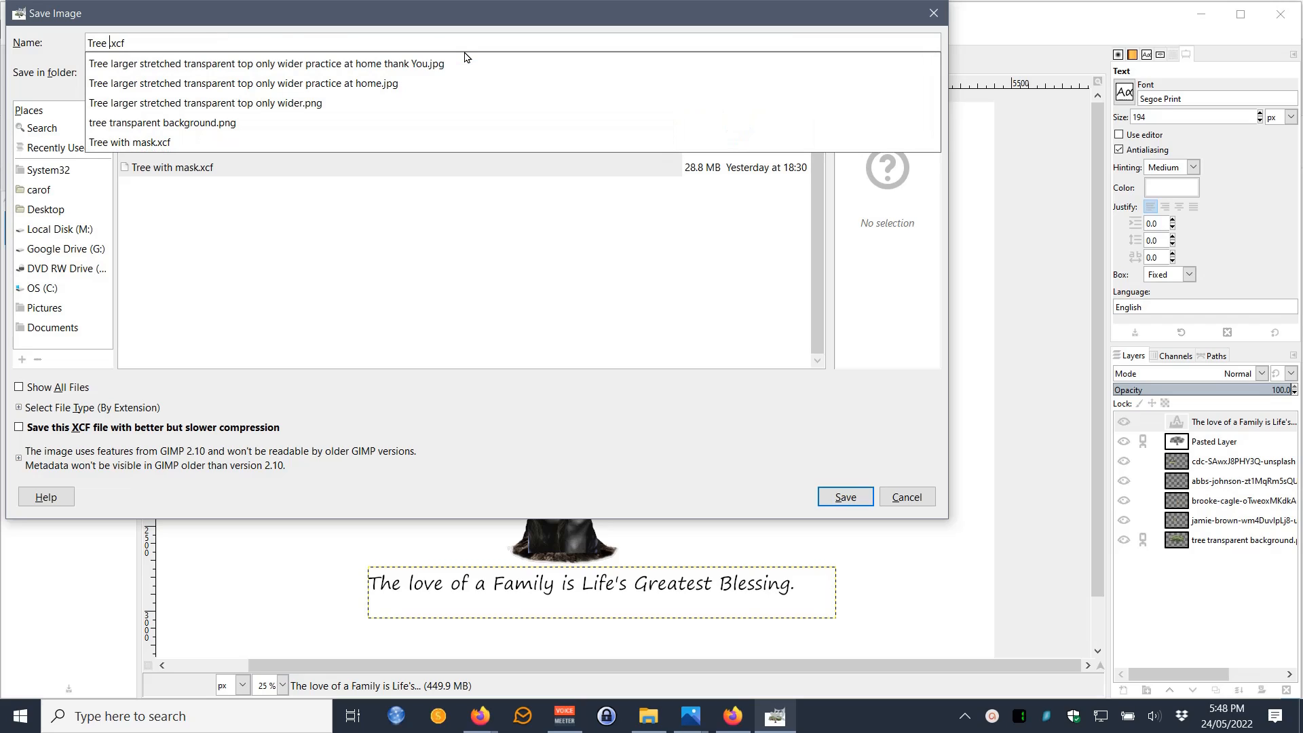
text(Pr)
text(acti)
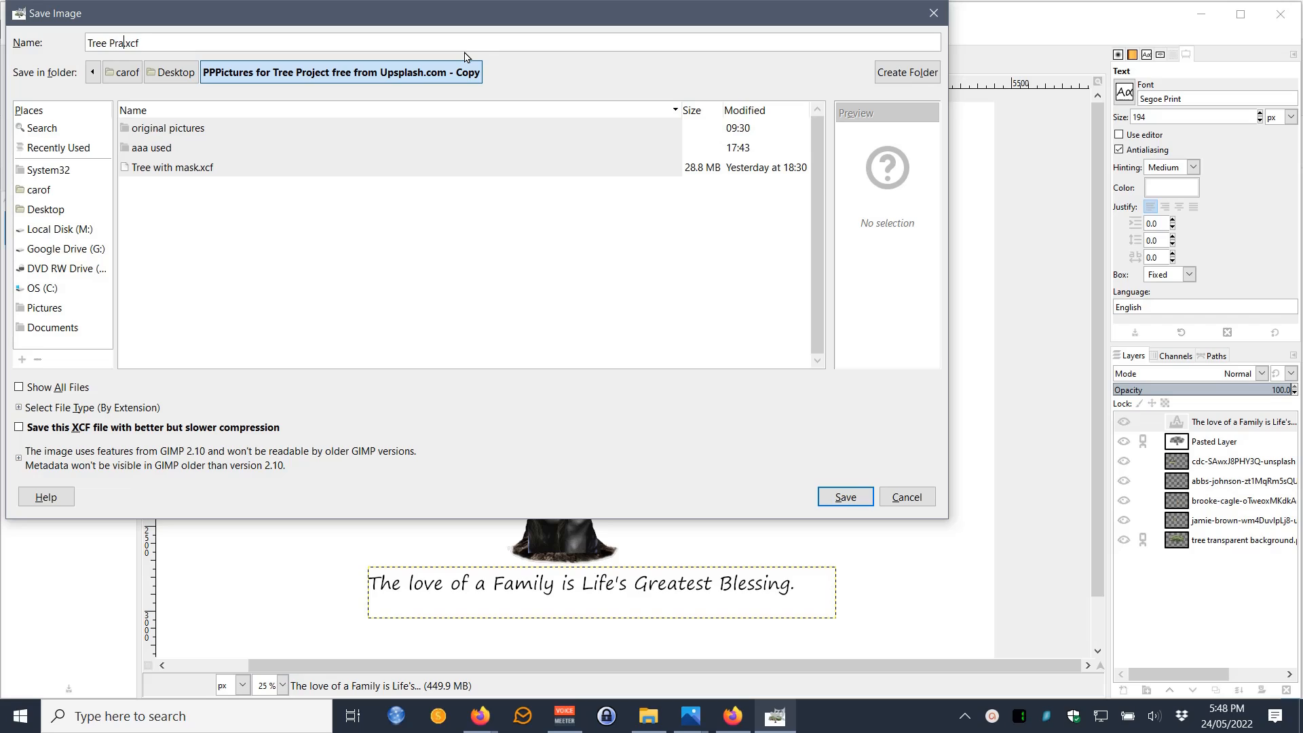
text(ce 2)
click(846, 497)
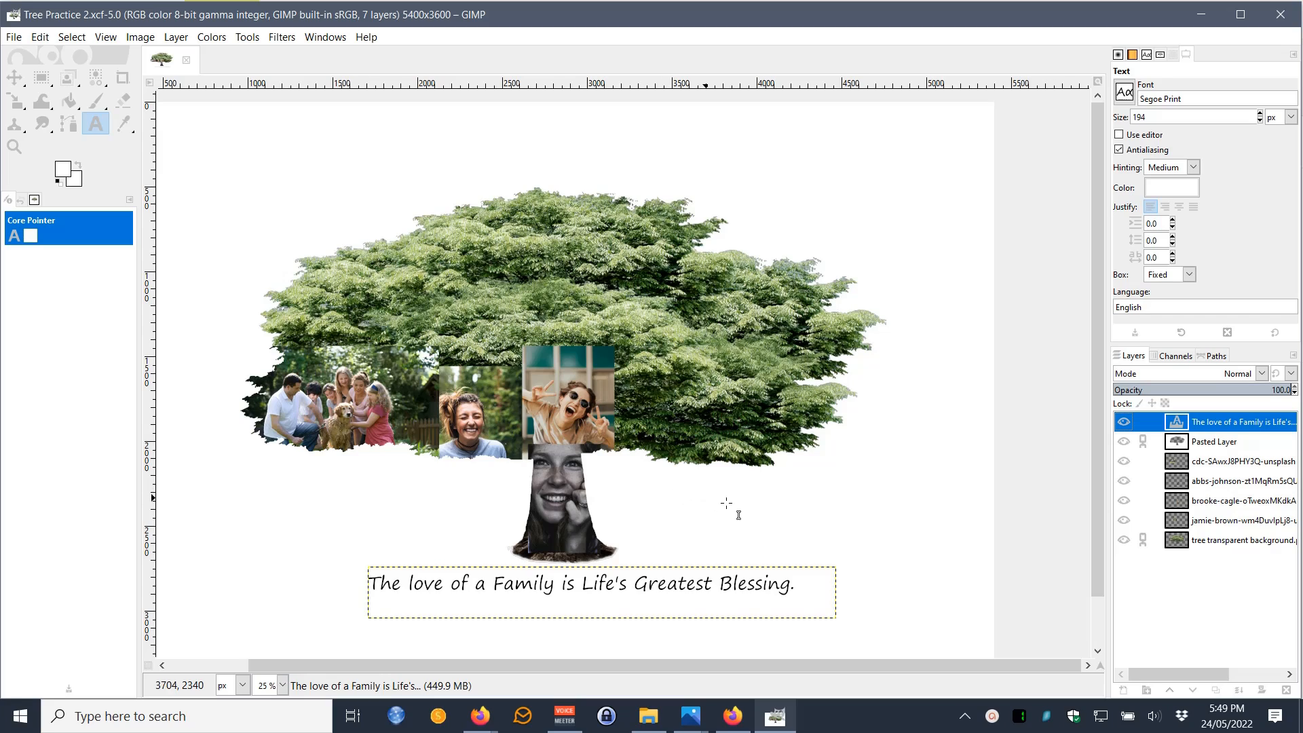
- Export the collage as Tree Practice 2.jpg in the same folder with a JPEG quality of 100
click(1235, 461)
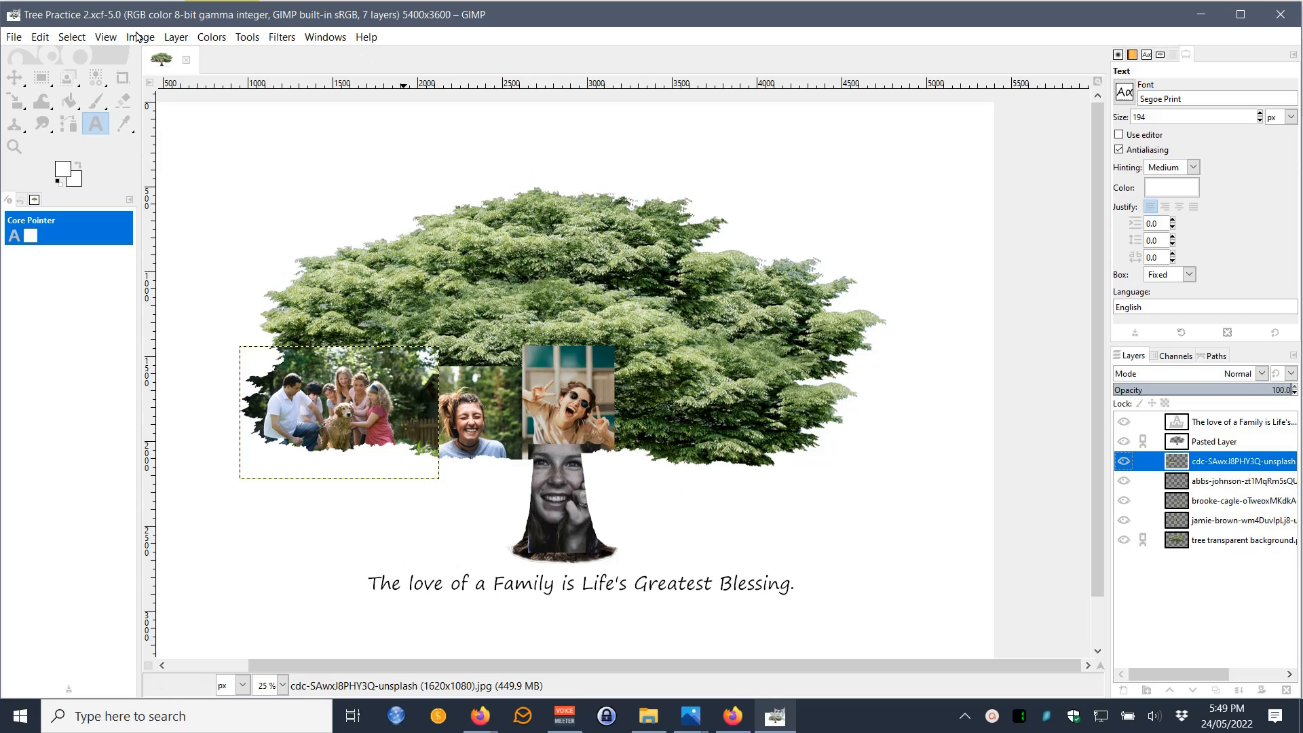
click(15, 39)
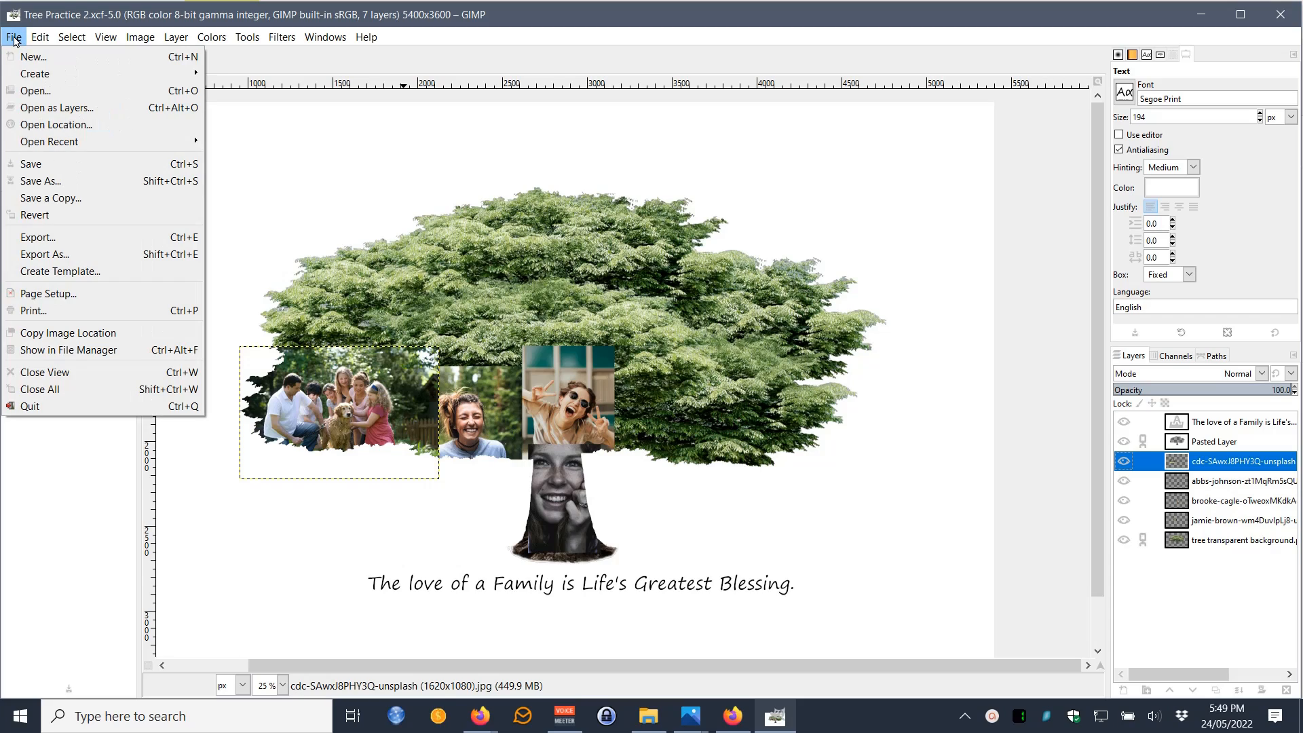
click(50, 243)
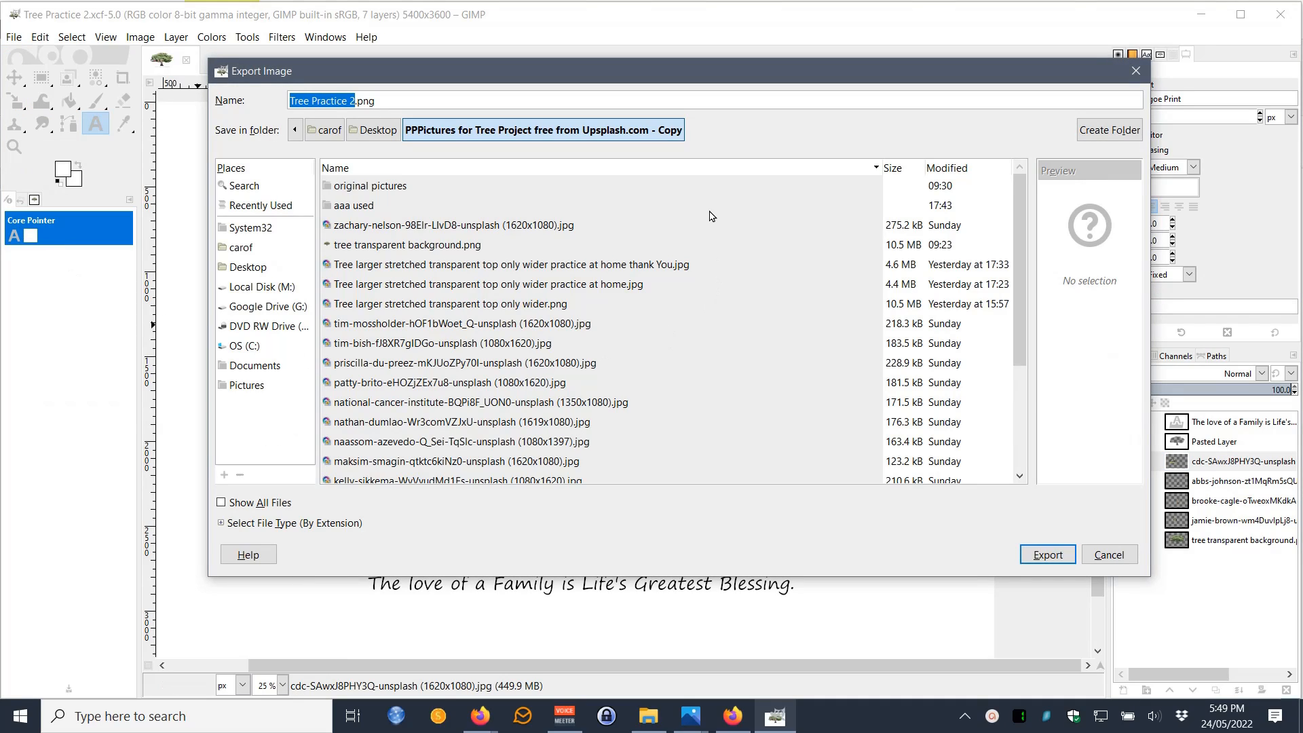
click(383, 102)
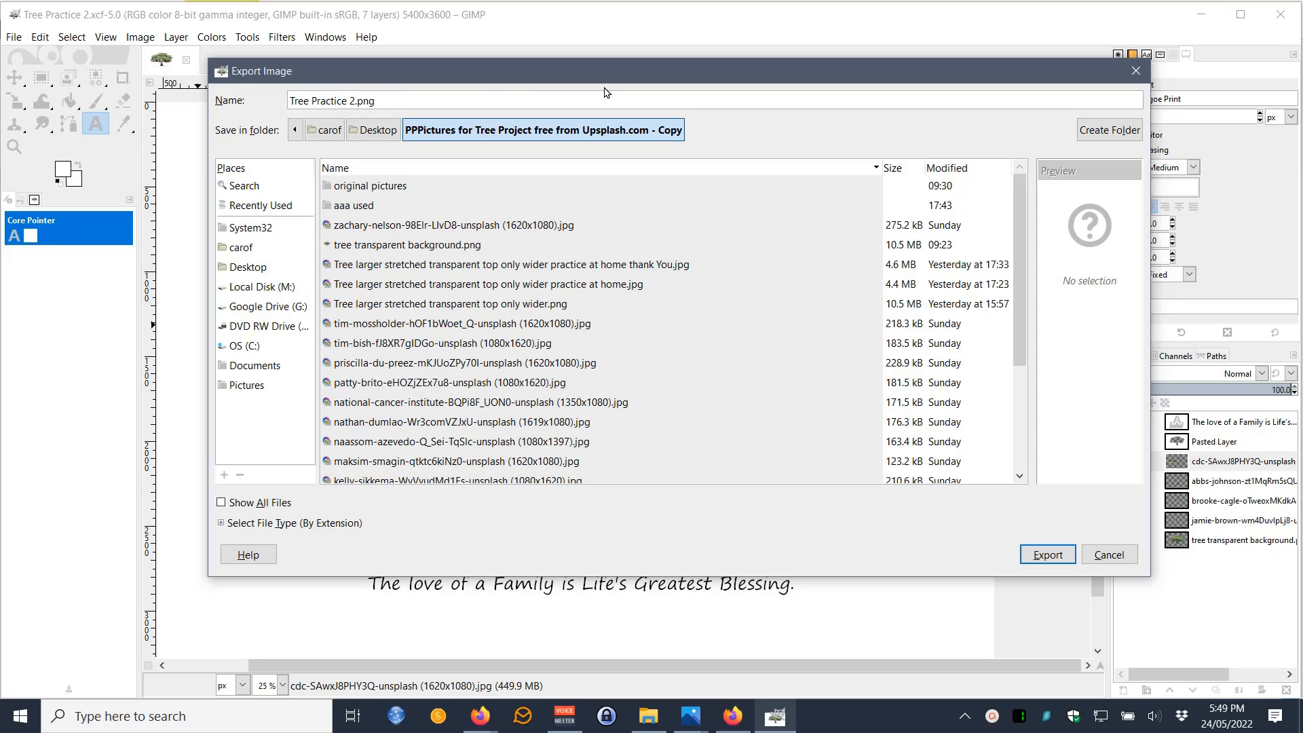
key(BackSpace)
key(BackSpace)
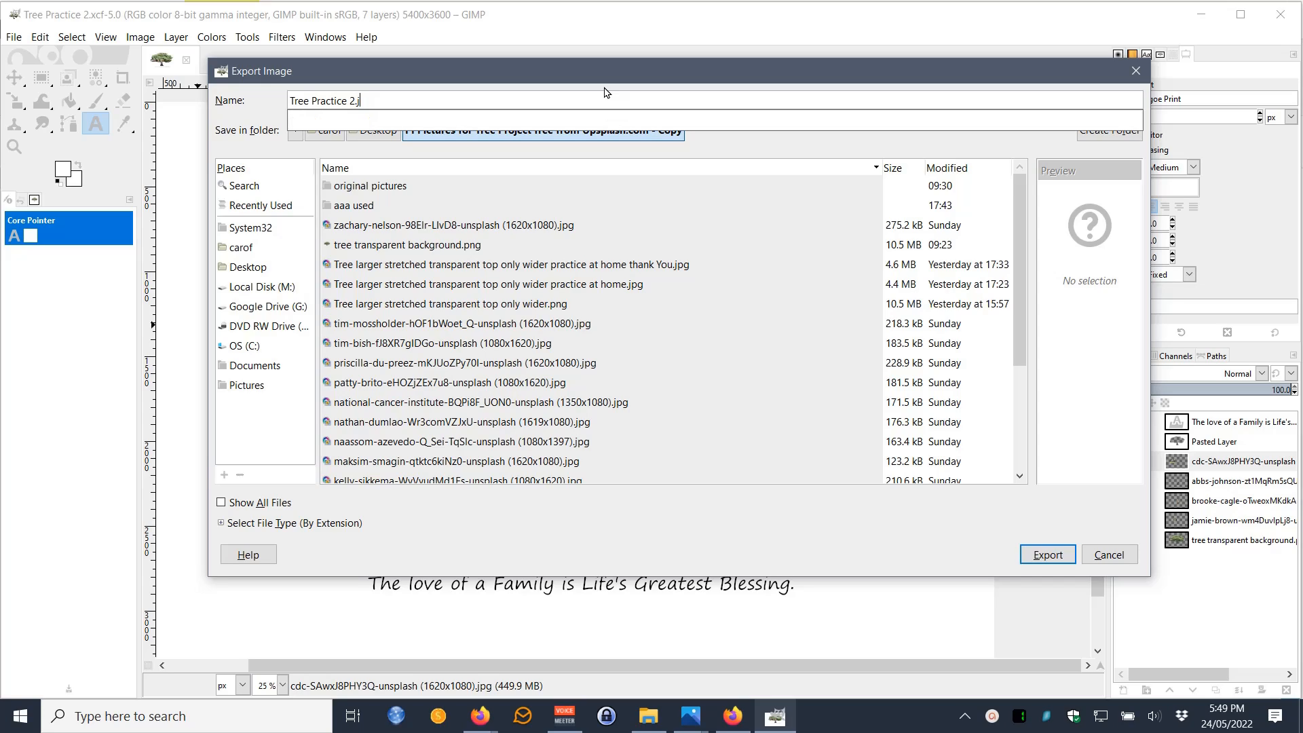
text(jp)
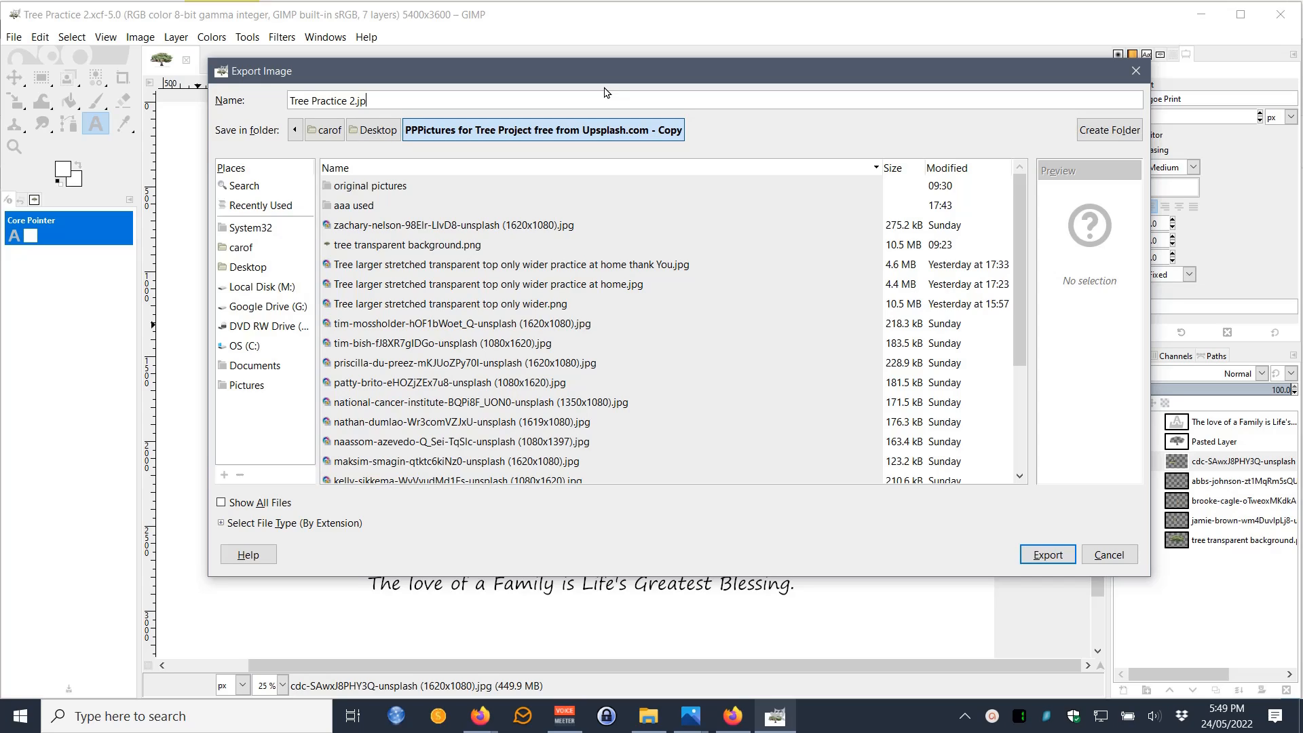
text(g)
click(1045, 553)
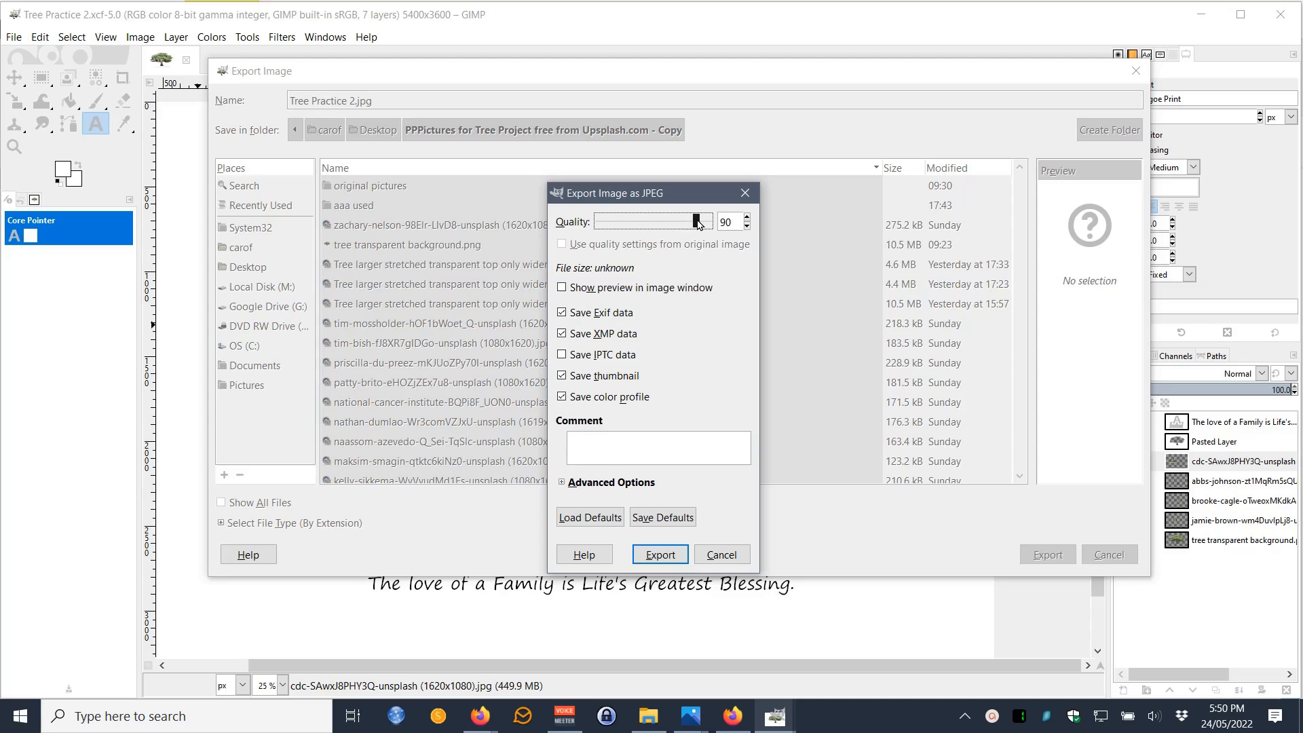
drag(696, 224, 711, 224)
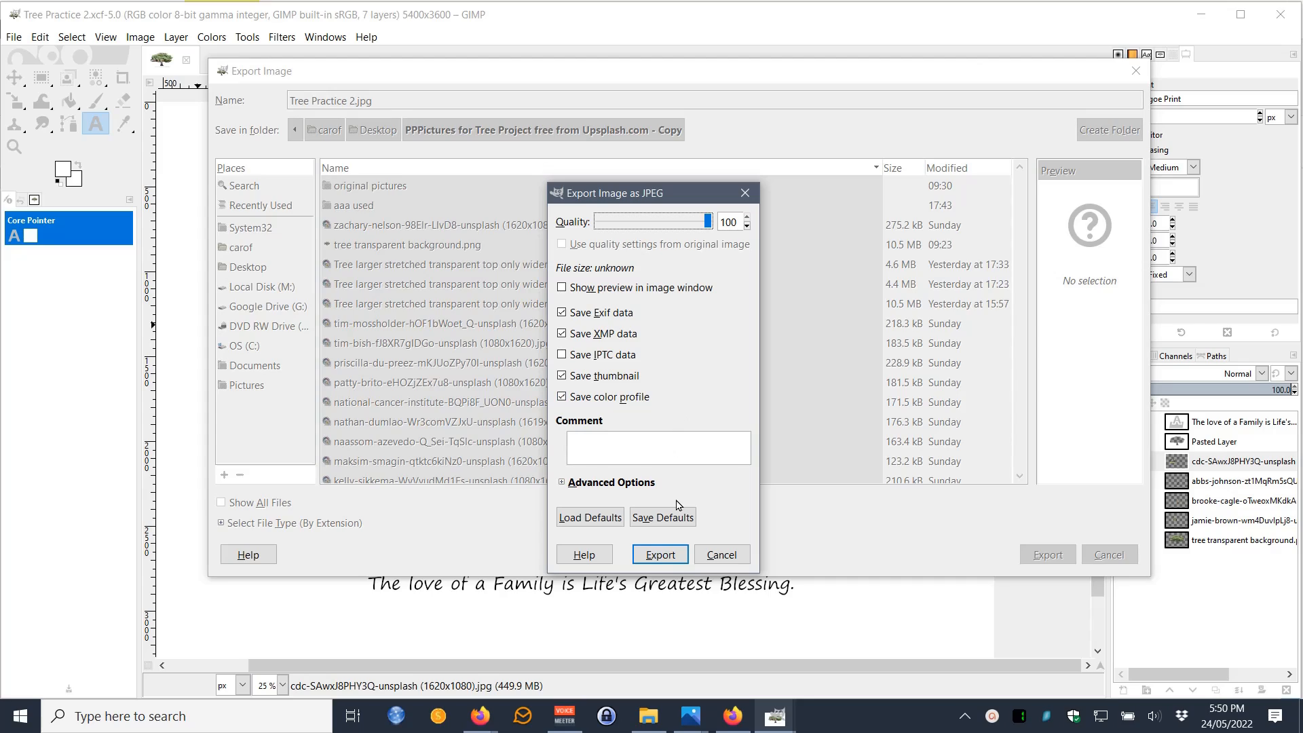
click(669, 556)
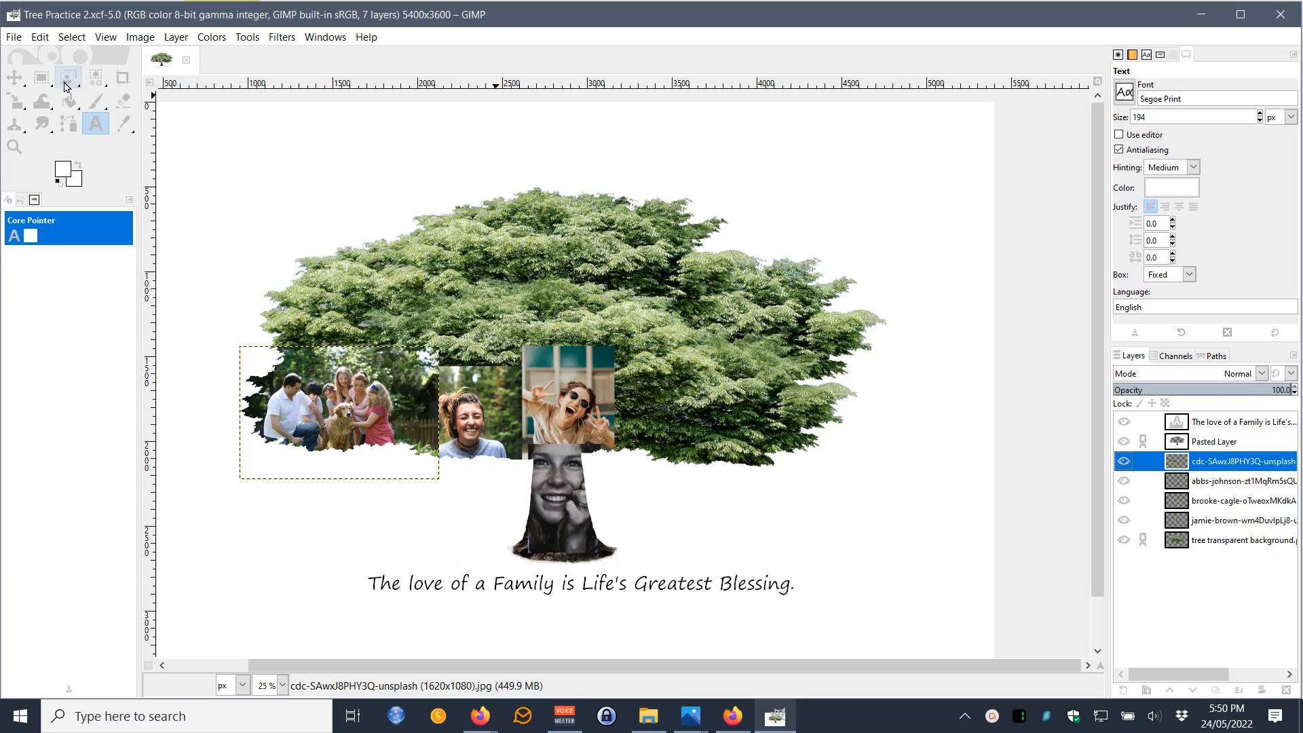
click(17, 39)
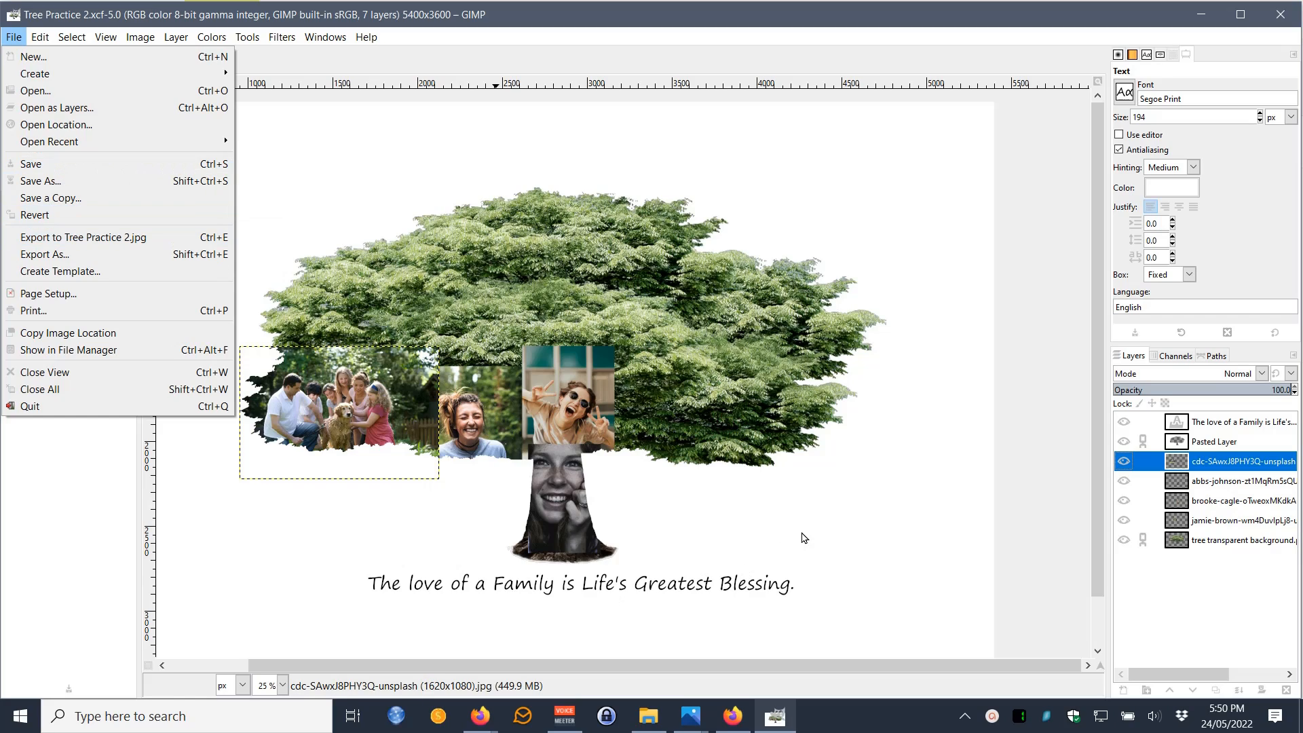
key(Escape)
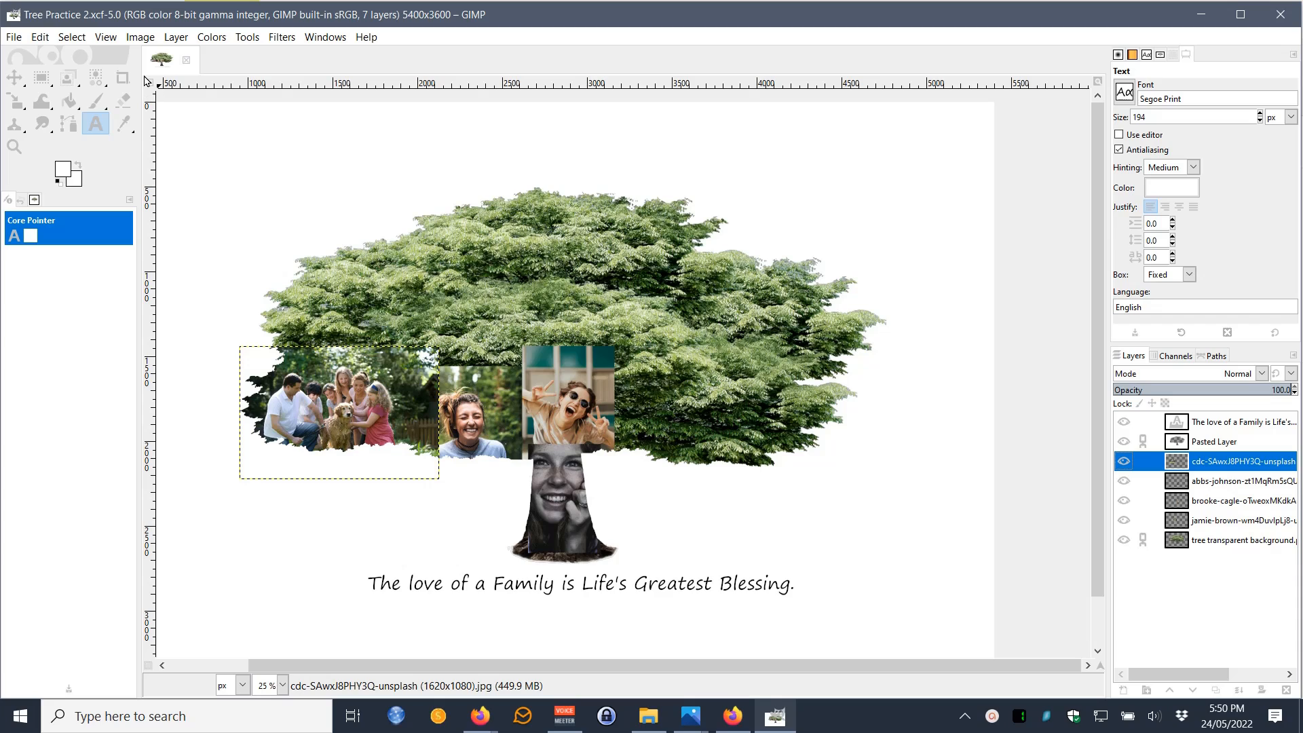
- Switch to File Explorer, open Tree Practice 2.jpg in Photos for a closer look, and bring up the "practice at home thank You" collage
click(651, 722)
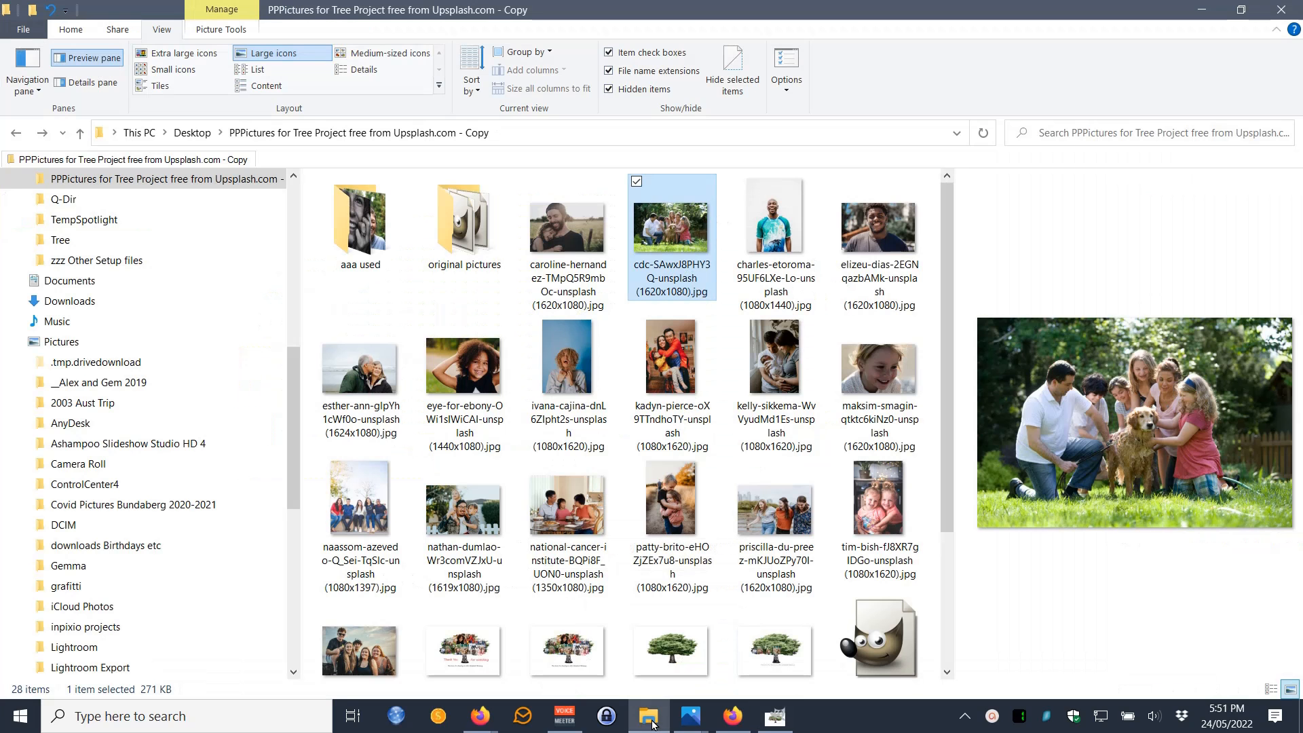
scroll(765, 583, down, 3)
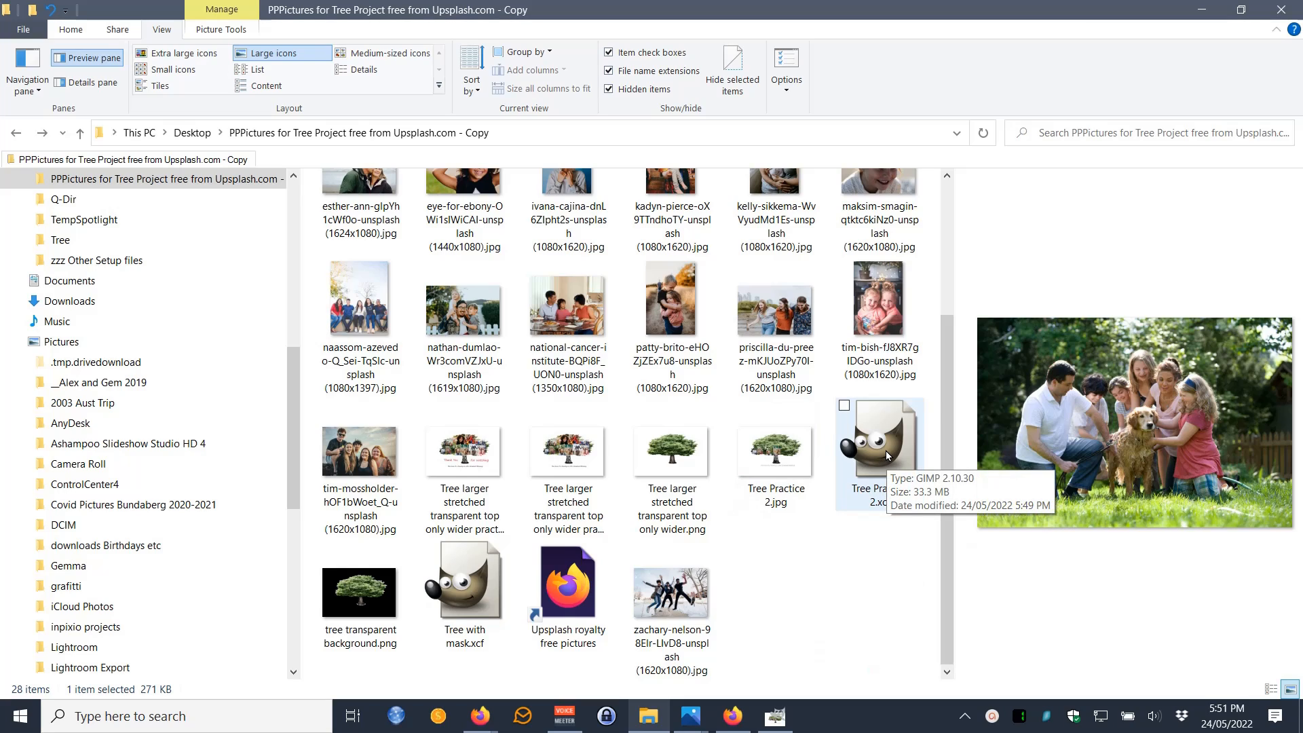
mouse_move(779, 466)
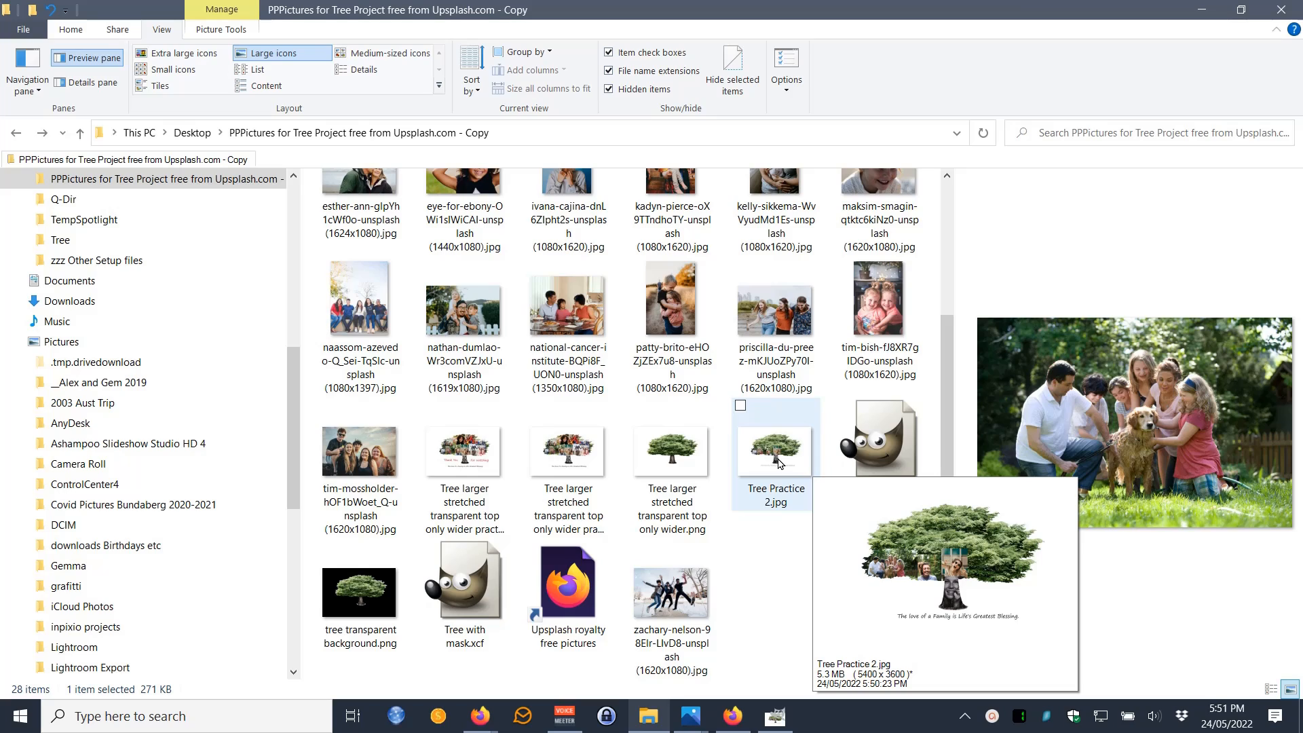
double_click(780, 463)
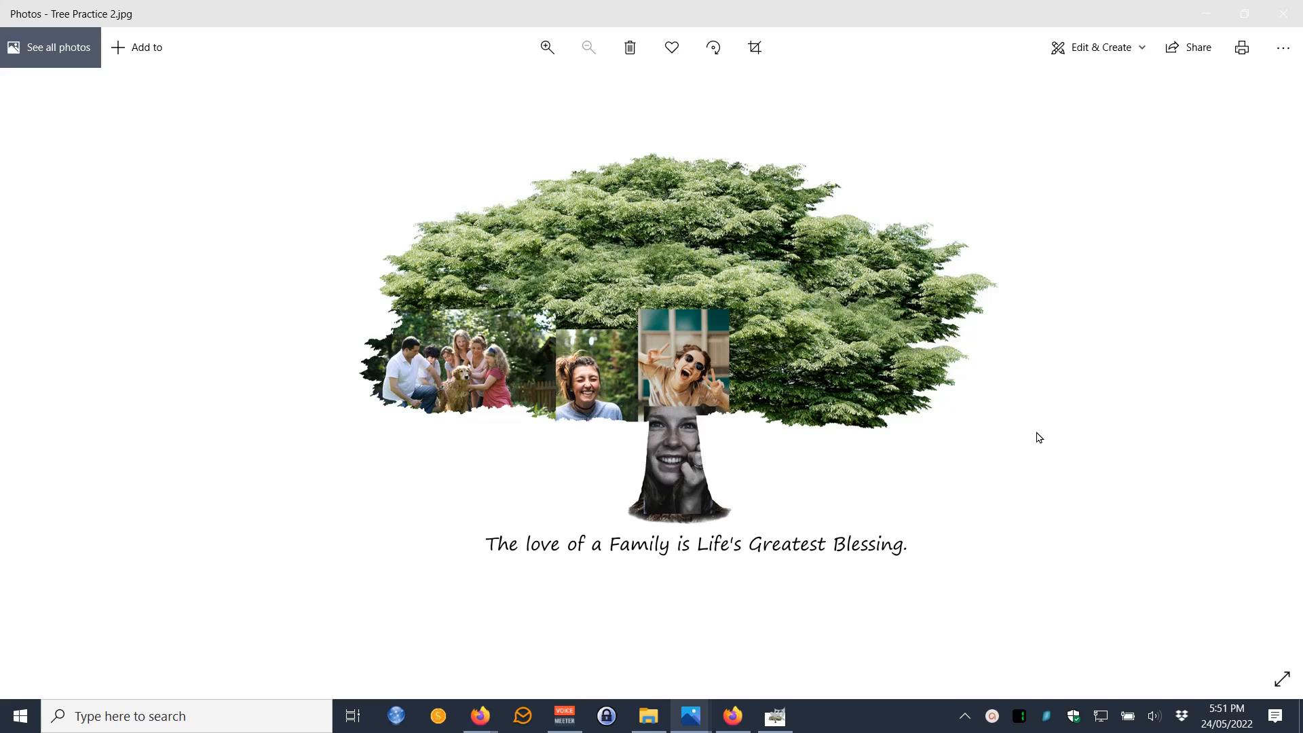
key(ctrl+plus)
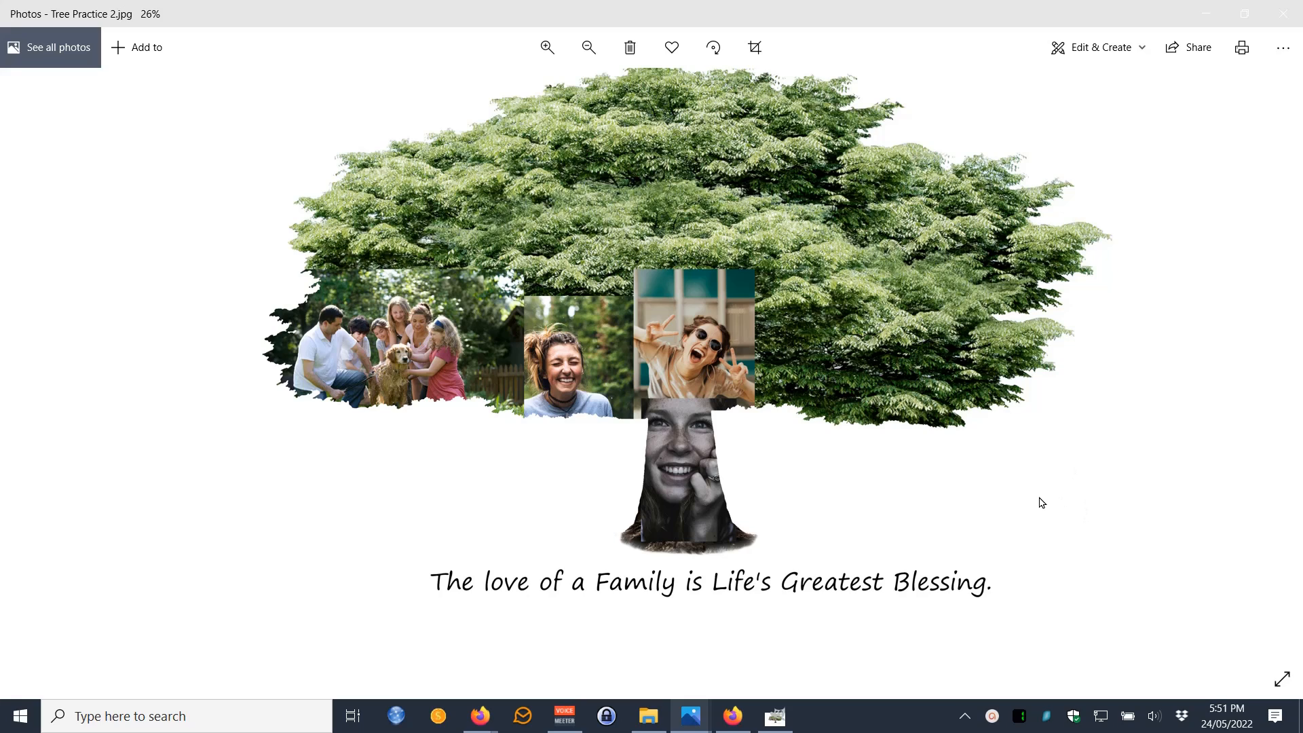
key(ctrl+minus)
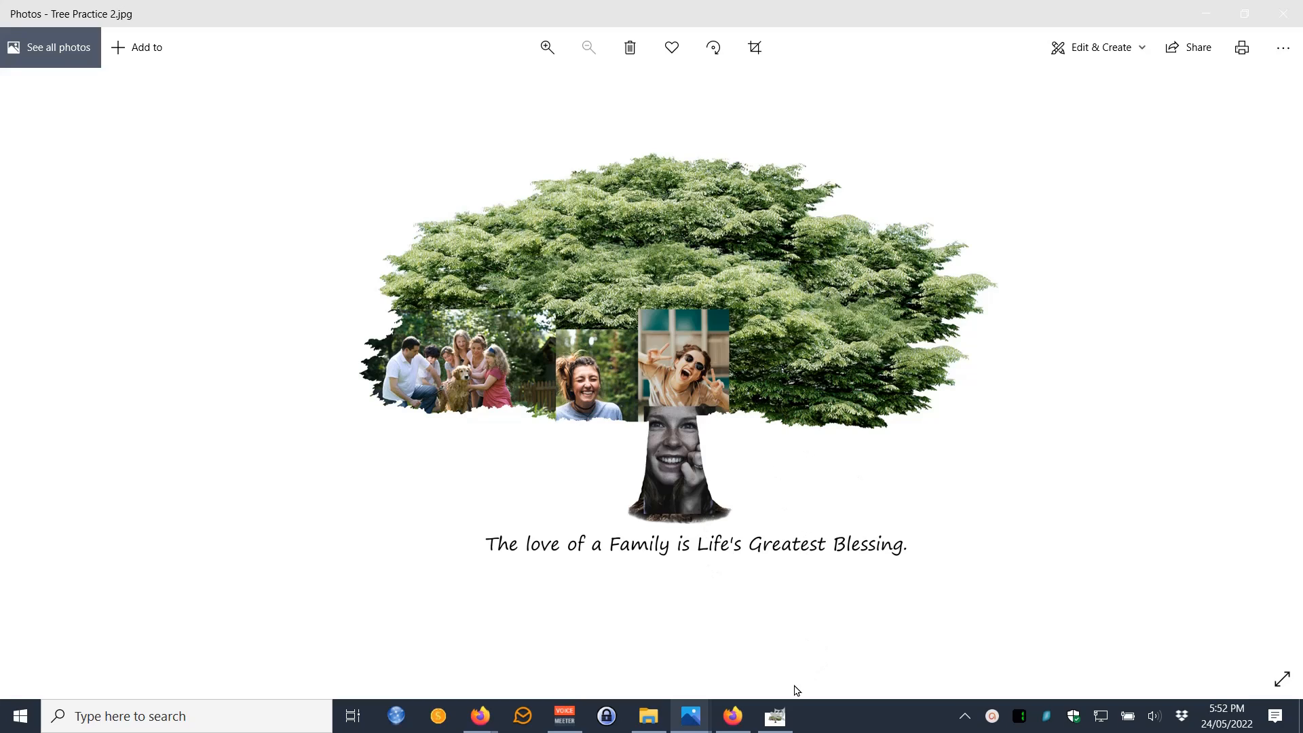
mouse_move(691, 716)
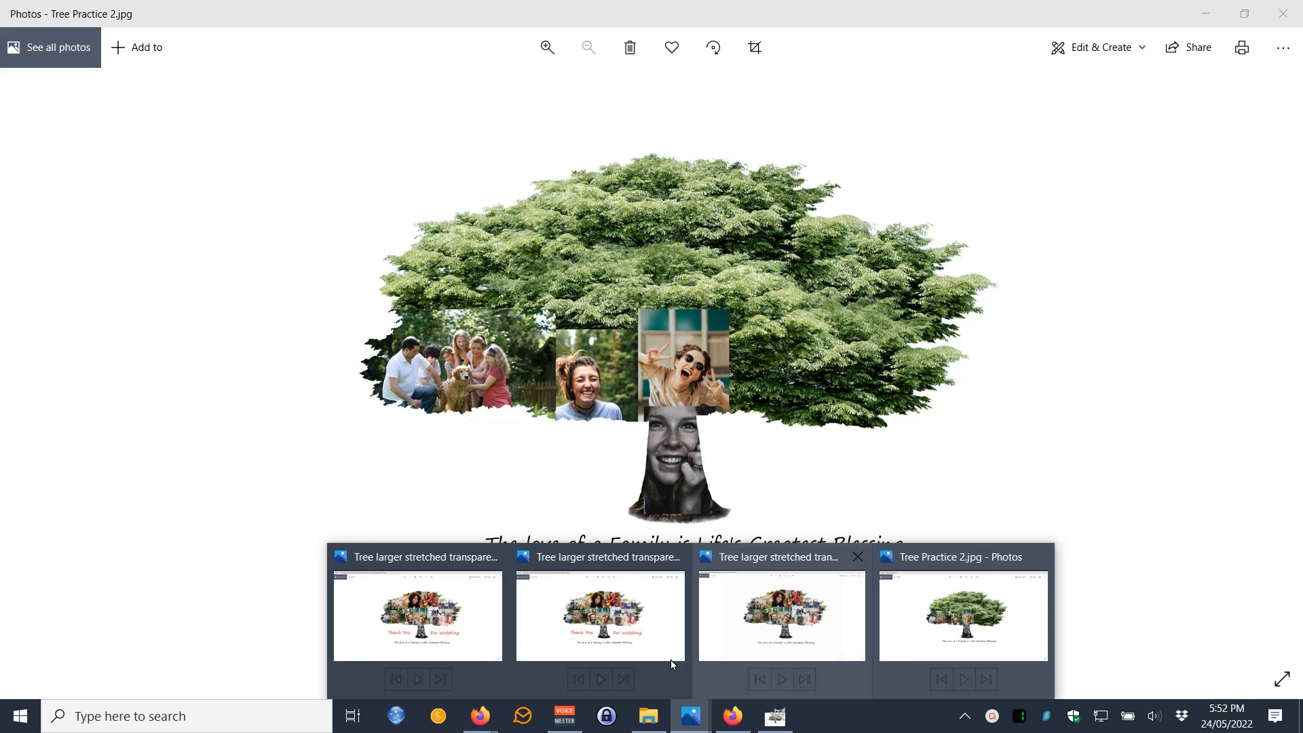
click(611, 645)
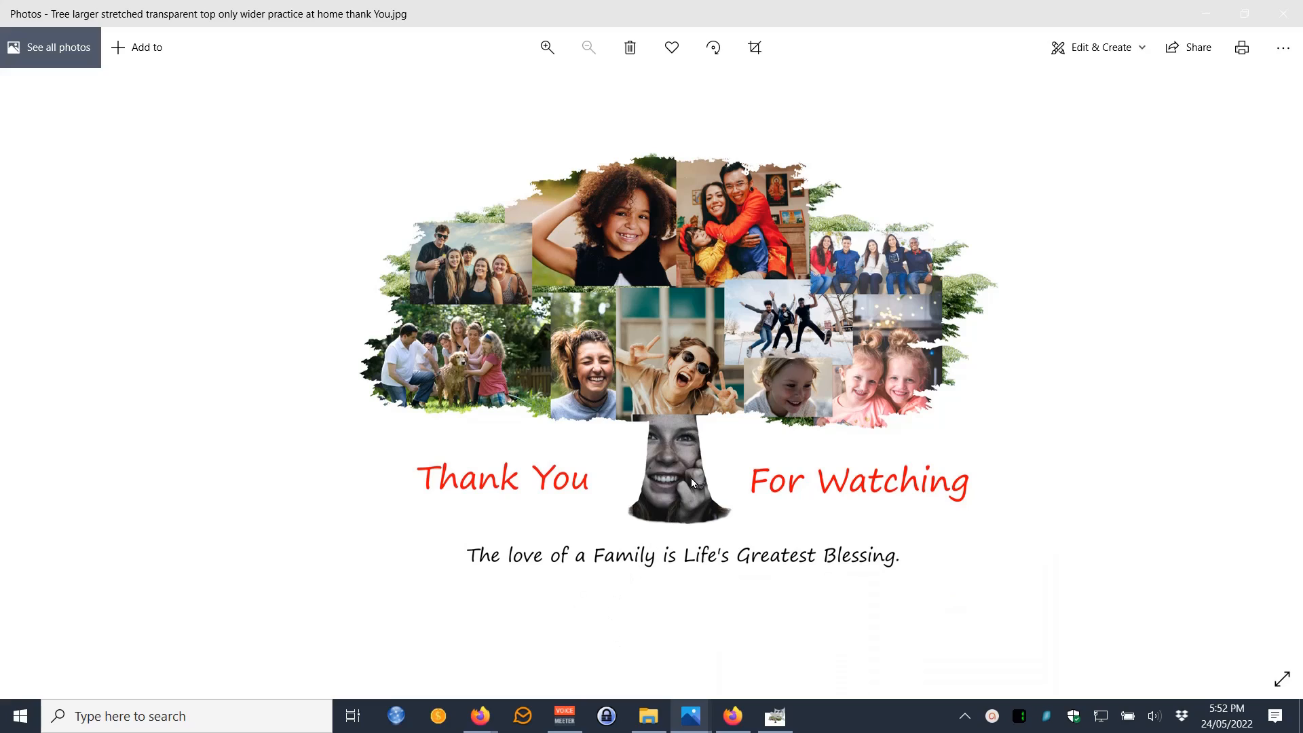